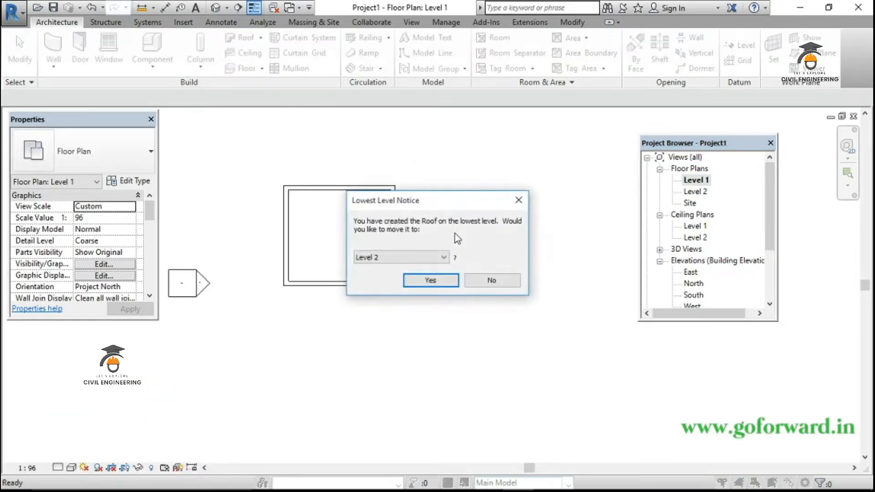
# Move the roof to Level 2 and sketch its rectangular boundary around the outer walls with a 1000 mm offset
pyautogui.click(430, 282)
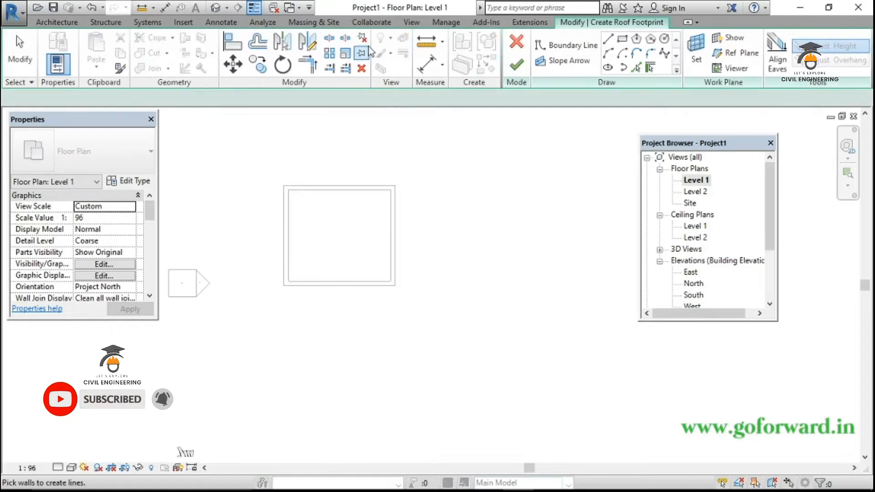
pyautogui.click(623, 39)
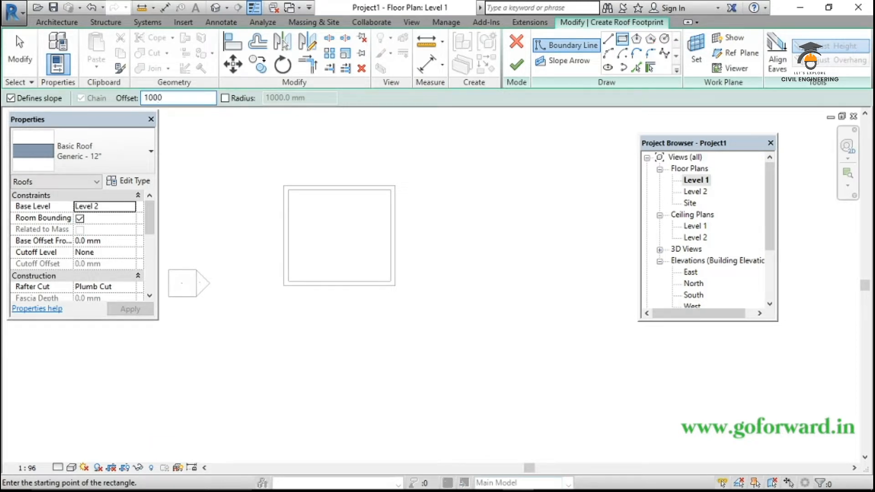
pyautogui.click(284, 185)
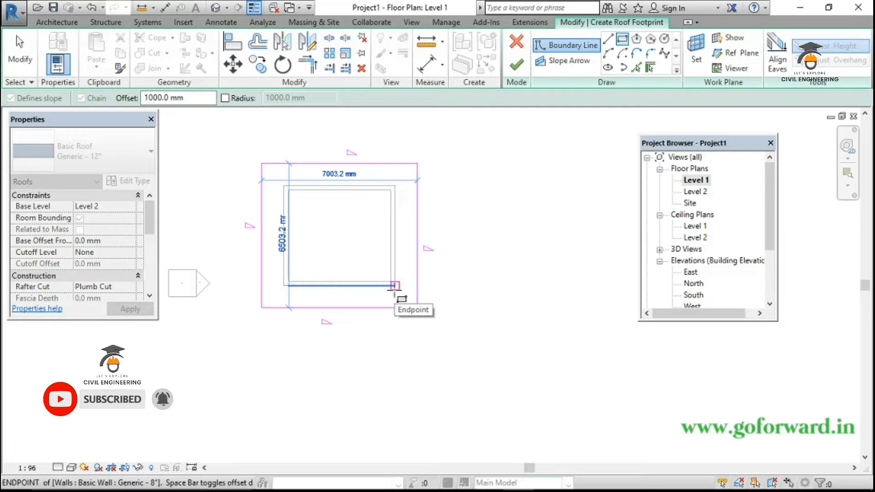
pyautogui.click(395, 287)
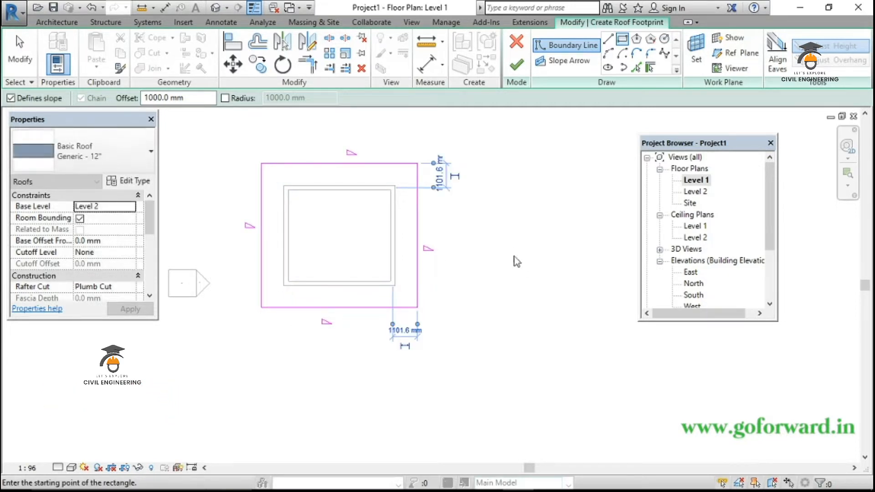
pyautogui.press('Escape')
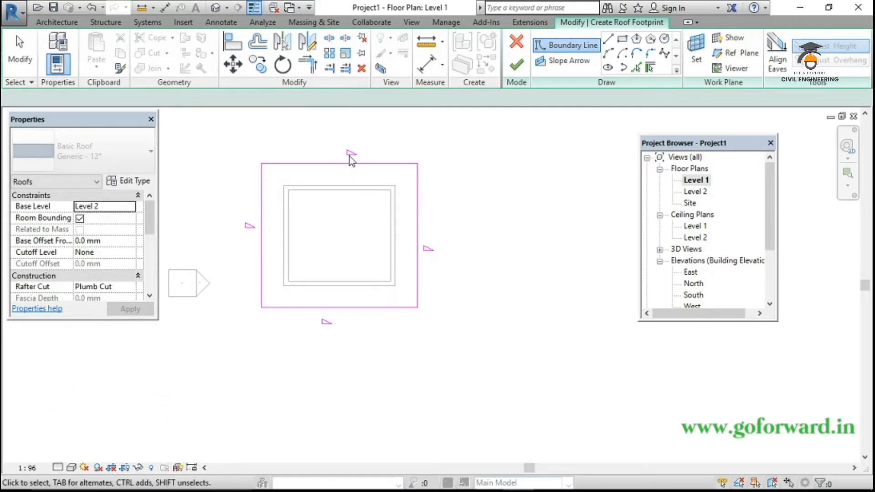
pyautogui.press('Escape')
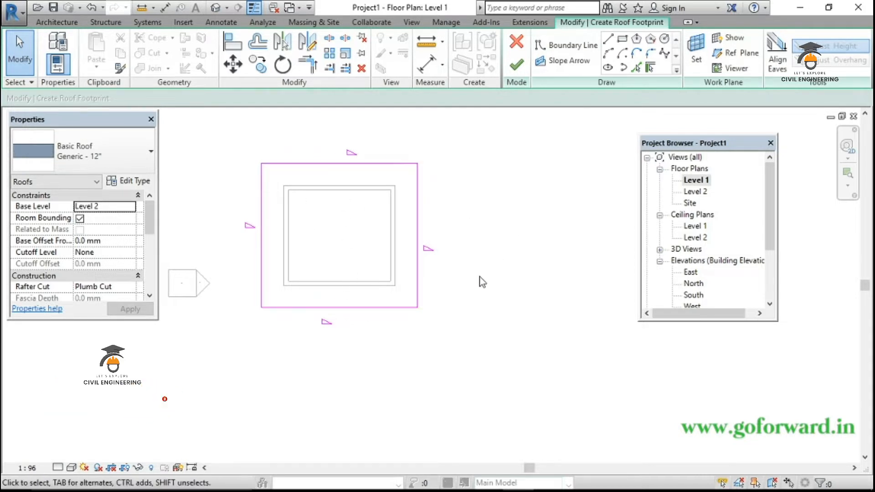
# Remove the slope definition from every roof boundary edge except the south one and finish the roof footprint
pyautogui.moveTo(479, 276); pyautogui.dragTo(311, 175)
pyautogui.moveTo(234, 140); pyautogui.dragTo(235, 139)
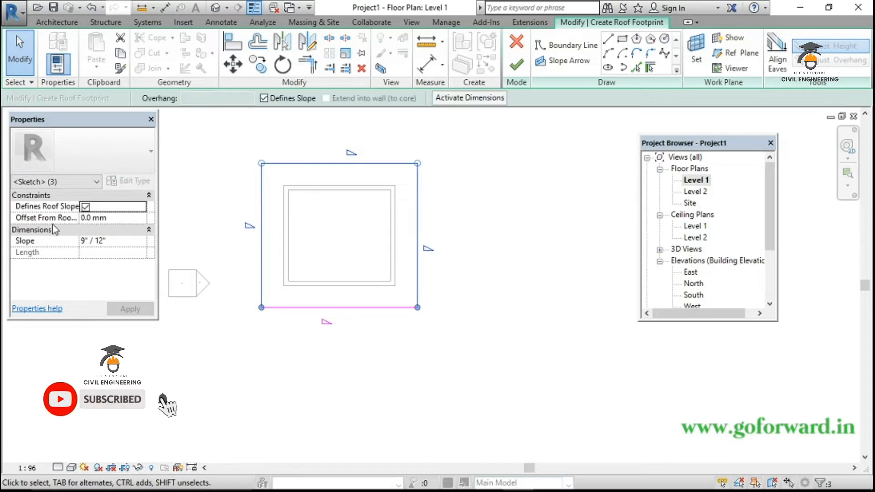
pyautogui.click(84, 207)
pyautogui.click(551, 185)
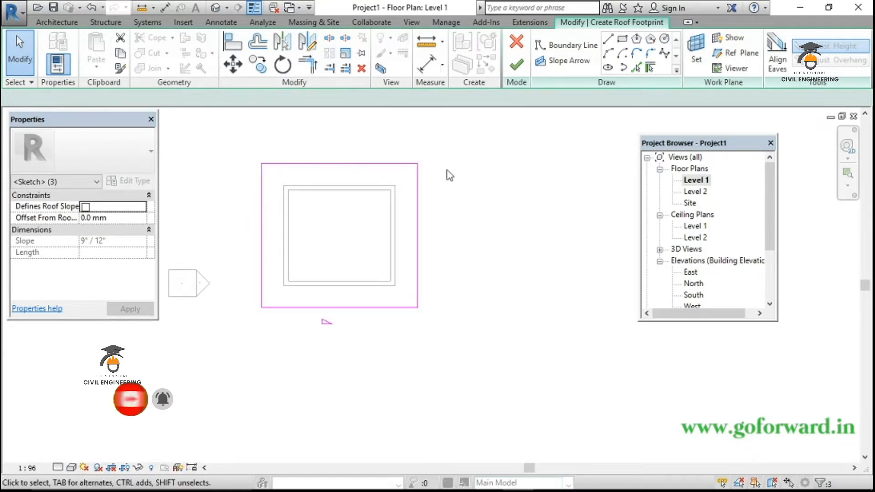
pyautogui.click(516, 68)
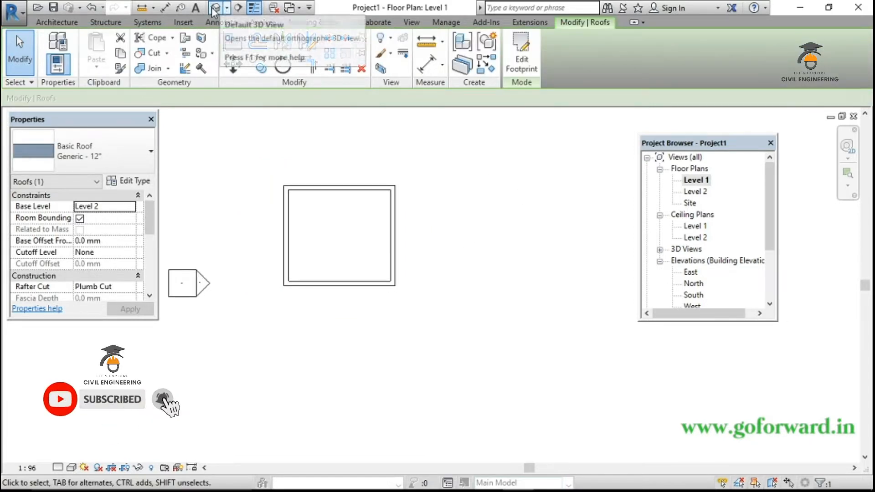
# Open the default 3D view and examine how the roof sits over the walls
pyautogui.click(221, 9)
pyautogui.press('Escape')
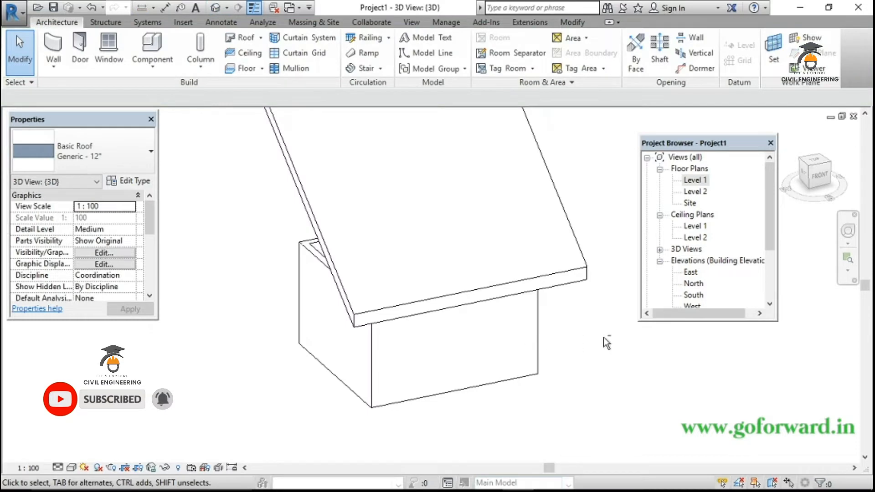
pyautogui.keyDown('shift'); pyautogui.moveTo(614, 347); pyautogui.dragTo(567, 305, button='middle'); pyautogui.keyUp('shift')
pyautogui.moveTo(570, 129); pyautogui.dragTo(400, 328, button='middle')
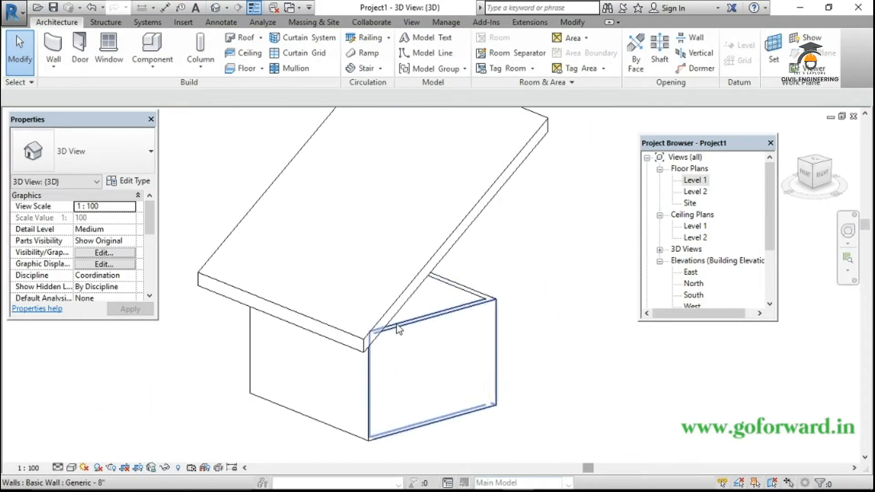
pyautogui.click(502, 174)
pyautogui.click(537, 215)
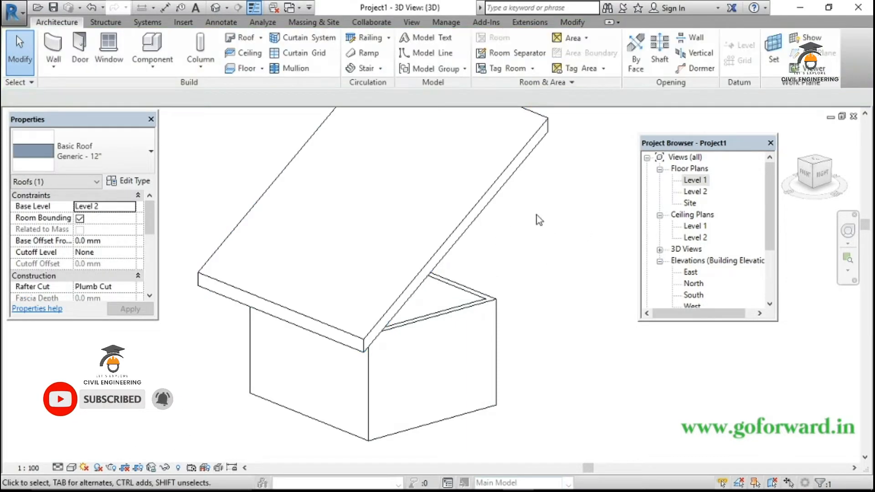
# Edit the roof's footprint in the Level 2 plan, set the south edge's slope to 5" / 12", and finish in 3D
pyautogui.click(501, 188)
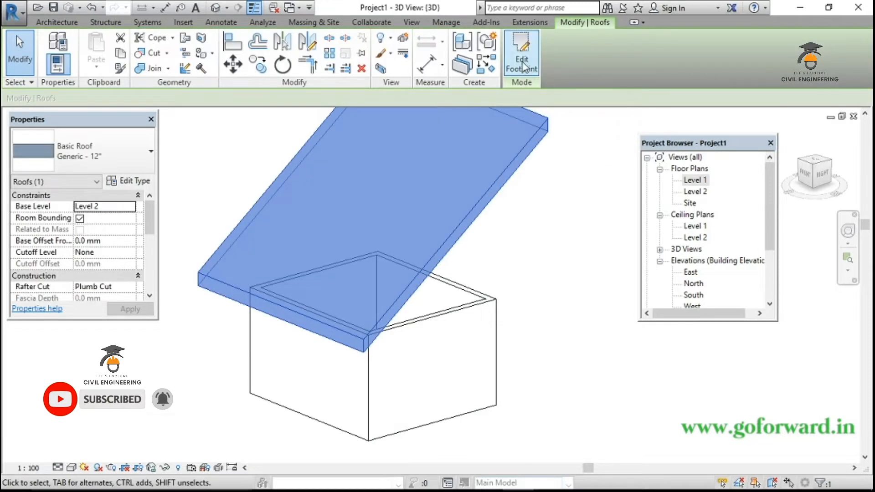
pyautogui.click(523, 67)
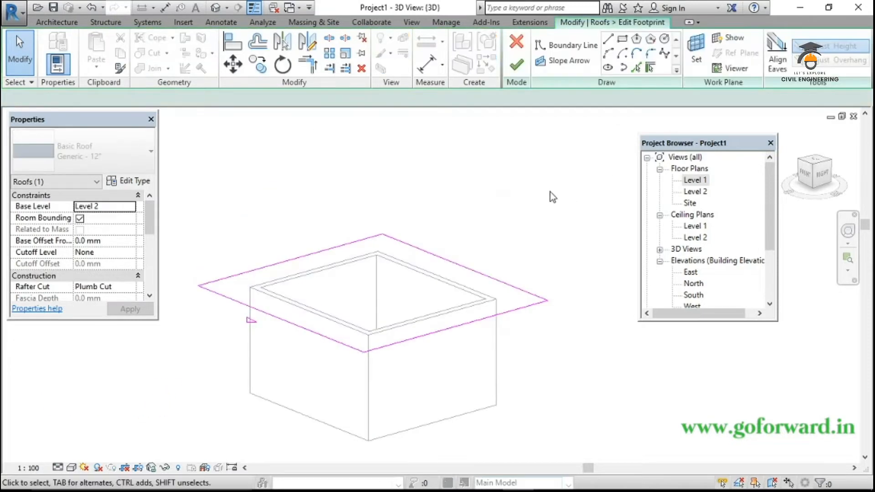
pyautogui.doubleClick(696, 192)
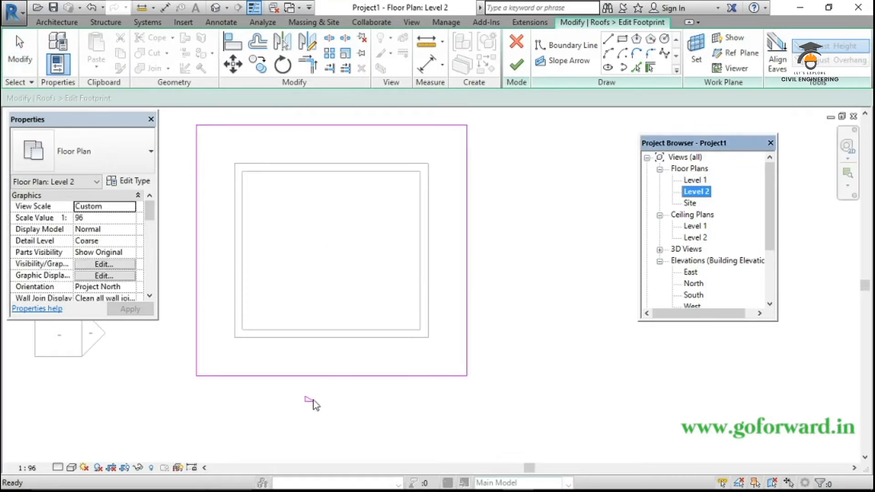
pyautogui.click(337, 377)
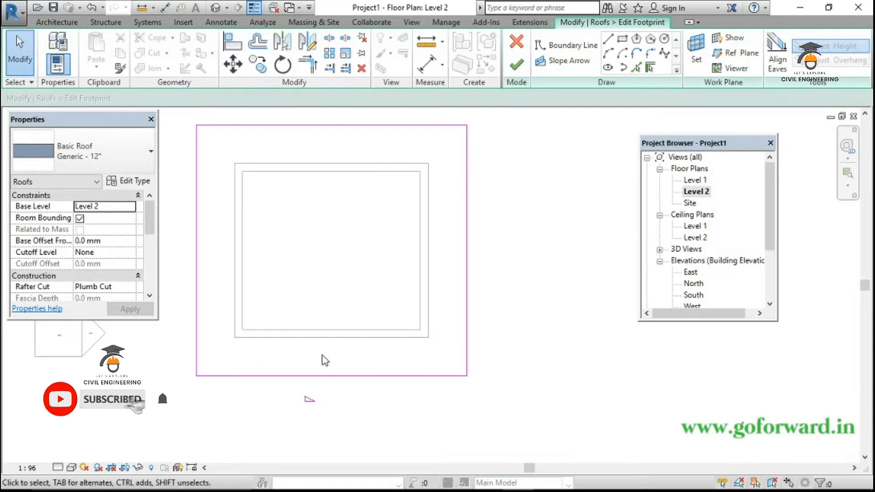
pyautogui.click(328, 377)
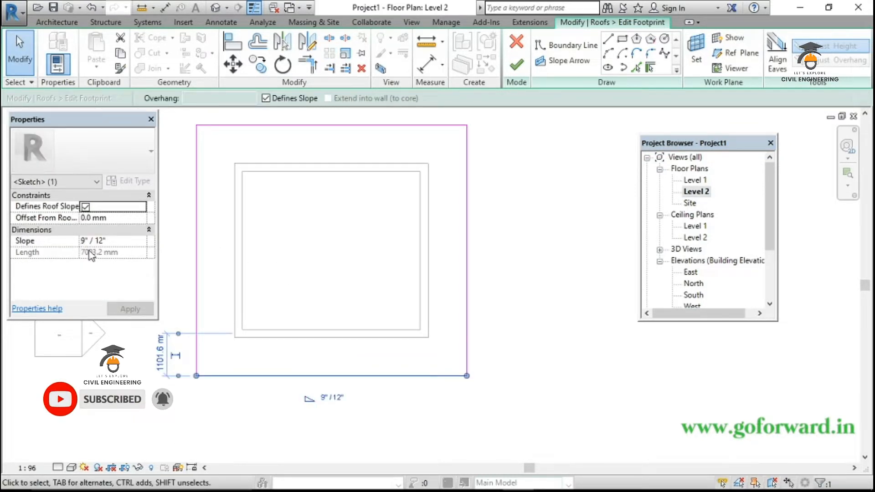
pyautogui.click(119, 239)
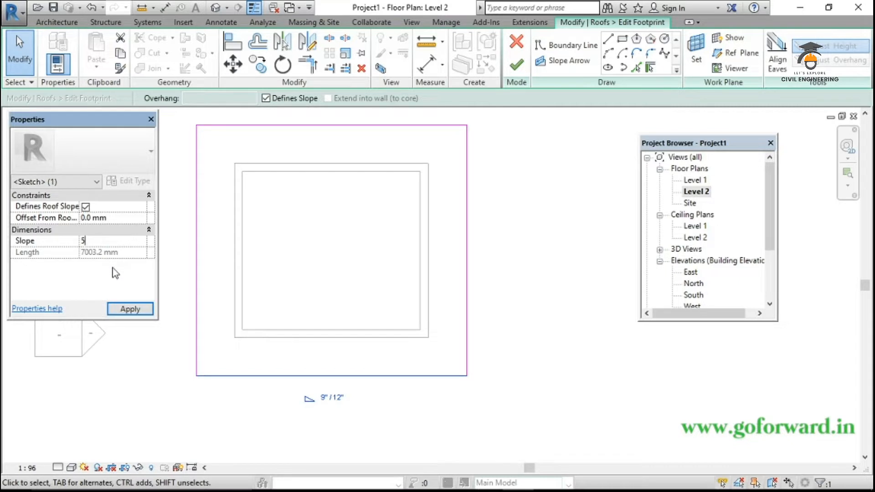
pyautogui.click(127, 310)
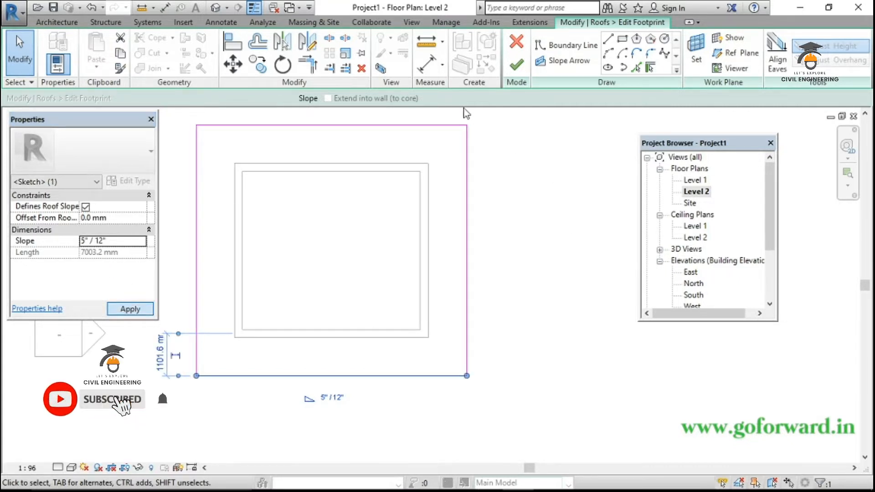
pyautogui.click(218, 10)
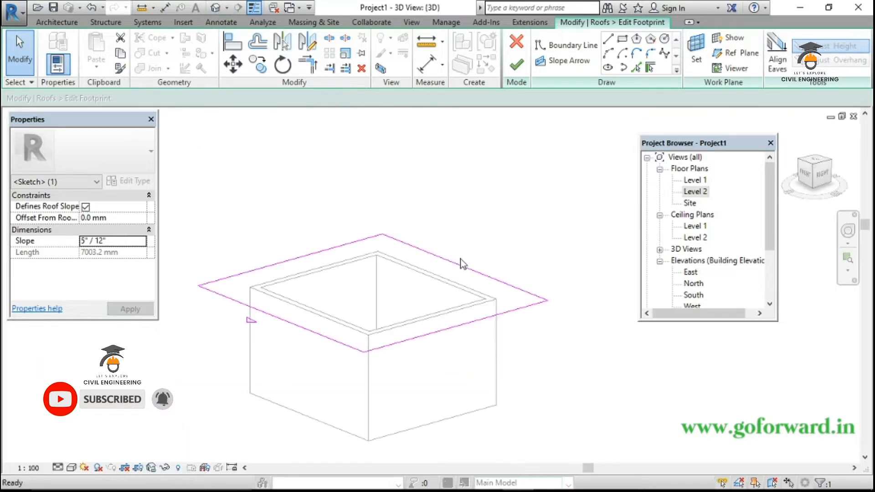
pyautogui.click(516, 70)
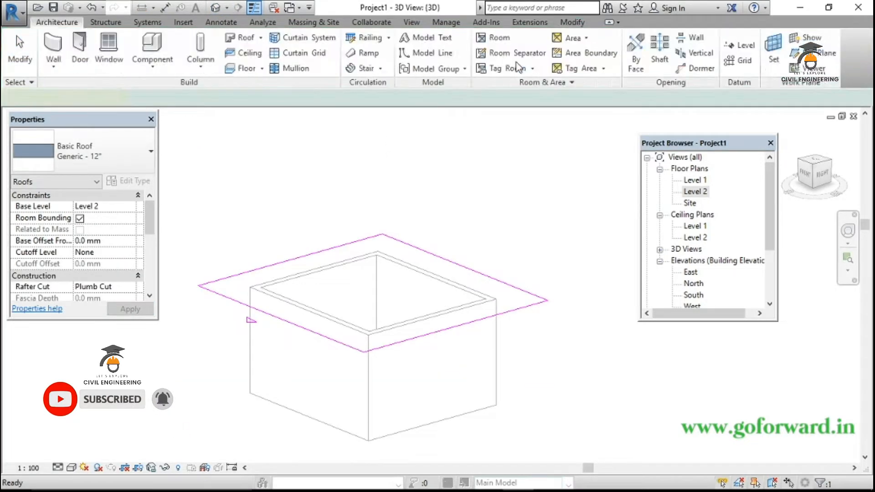
# Reopen the roof's footprint in the Level 2 plan, set the south edge's slope to 3" / 12", and finish the edit
pyautogui.click(549, 288)
pyautogui.keyDown('shift'); pyautogui.moveTo(557, 274); pyautogui.dragTo(527, 269, button='middle'); pyautogui.keyUp('shift')
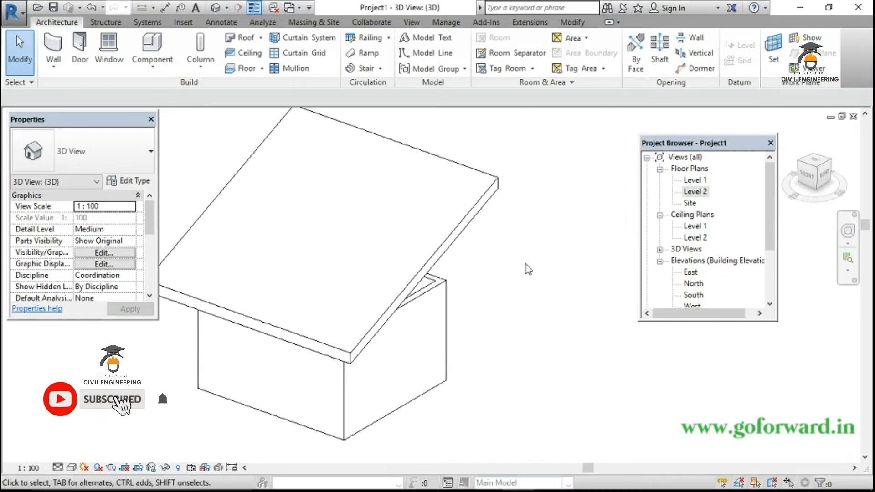
pyautogui.click(494, 201)
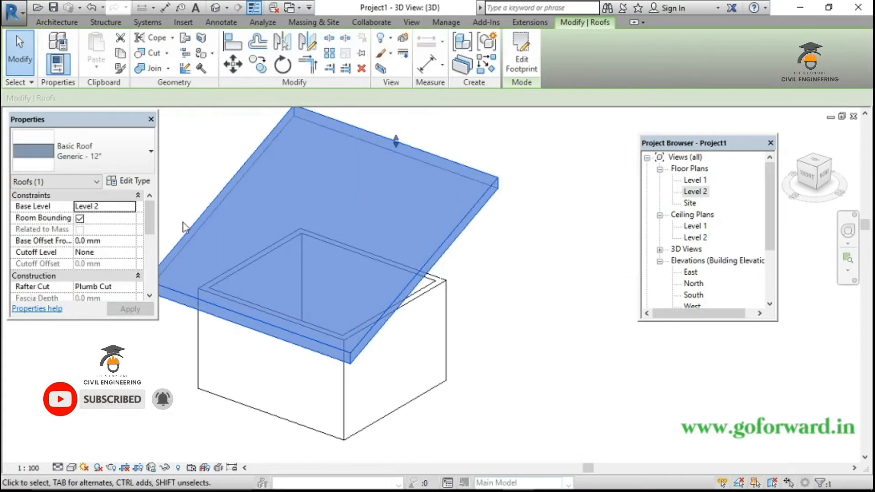
pyautogui.click(521, 57)
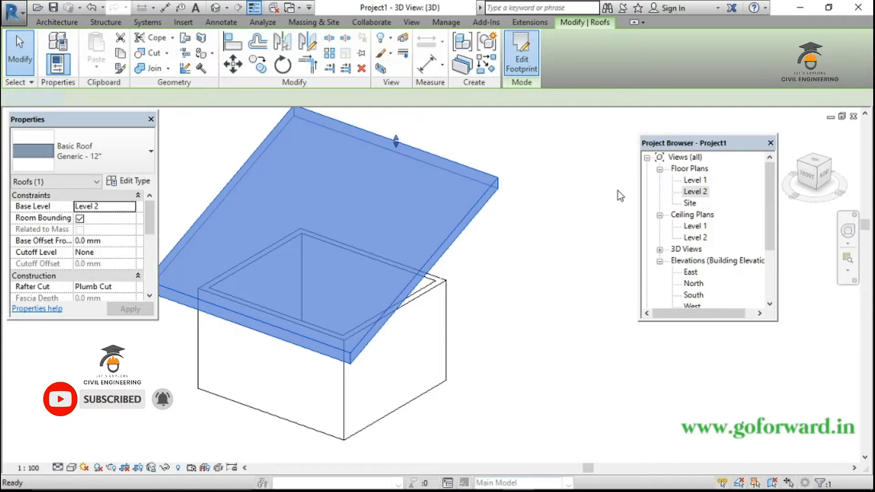
pyautogui.click(698, 192)
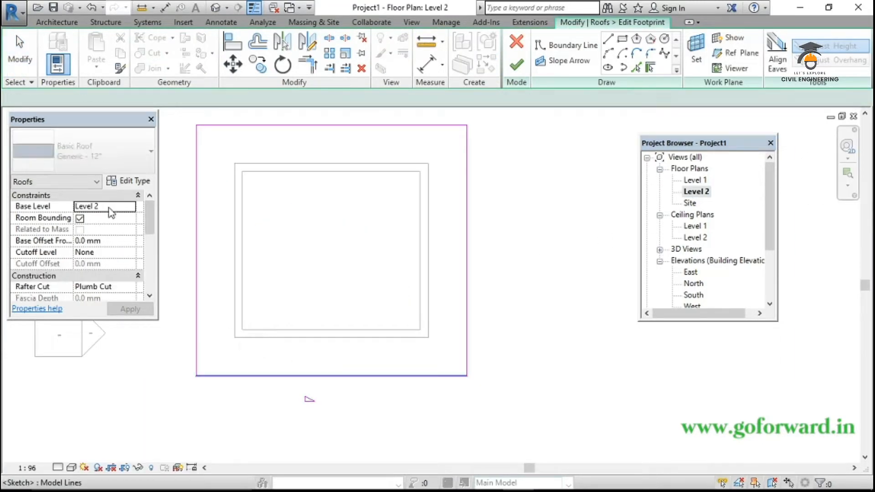
pyautogui.click(123, 240)
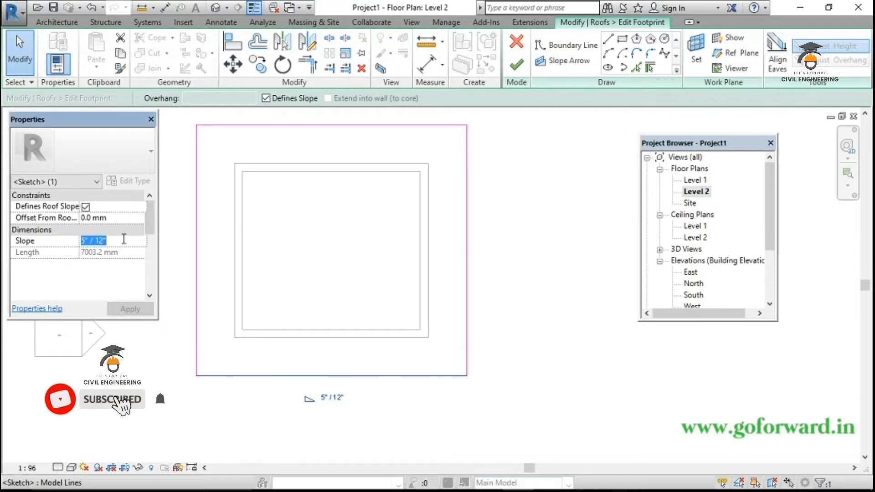
pyautogui.press('Return')
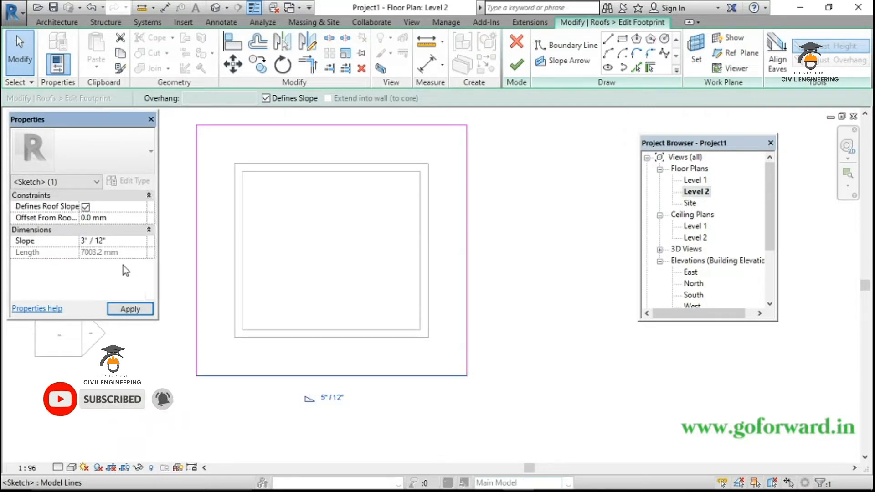
pyautogui.click(131, 309)
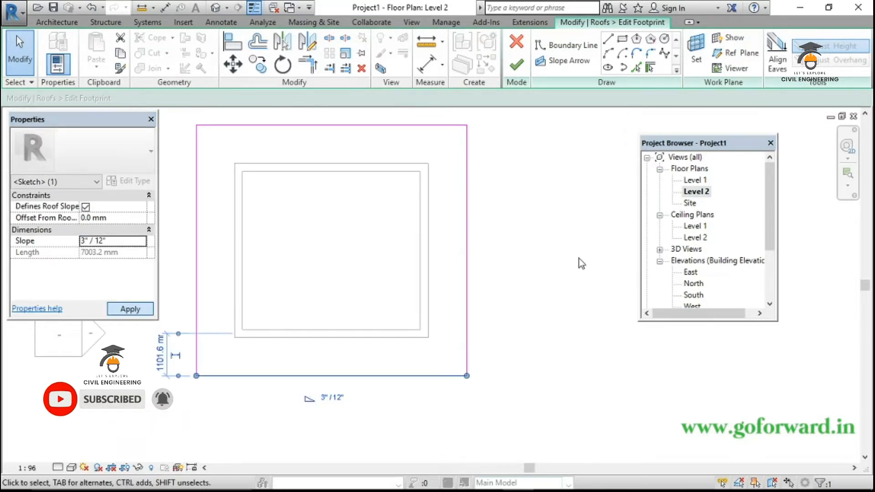
pyautogui.click(517, 67)
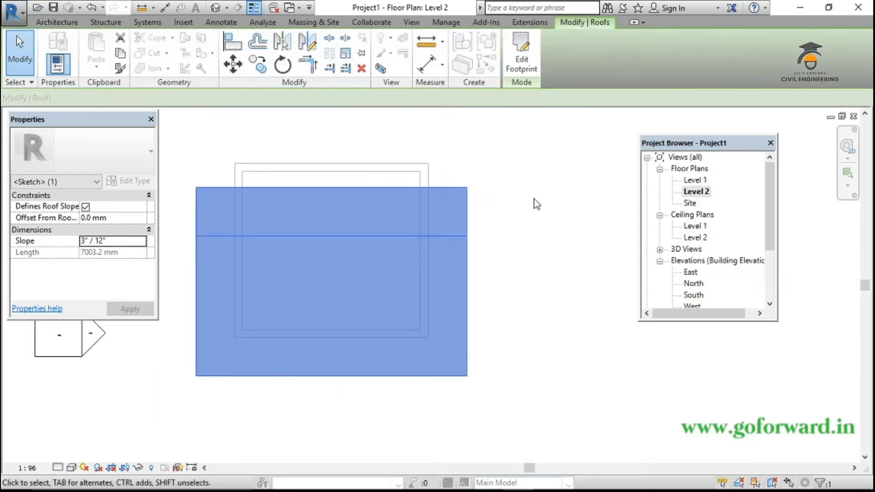
pyautogui.click(476, 150)
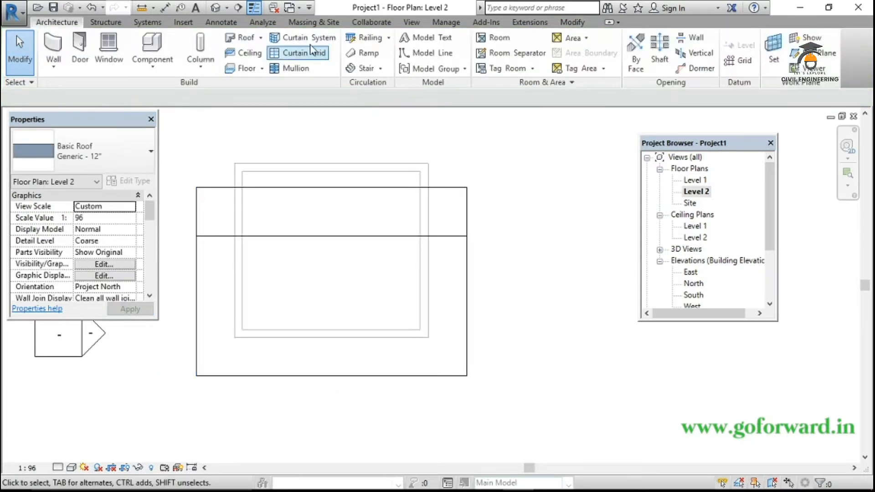
# In the default 3D view, select every Generic - 8" wall in the entire project and attach the wall tops to the single-slope roof
pyautogui.click(217, 8)
pyautogui.keyDown('shift'); pyautogui.moveTo(504, 328); pyautogui.dragTo(469, 354, button='middle'); pyautogui.keyUp('shift')
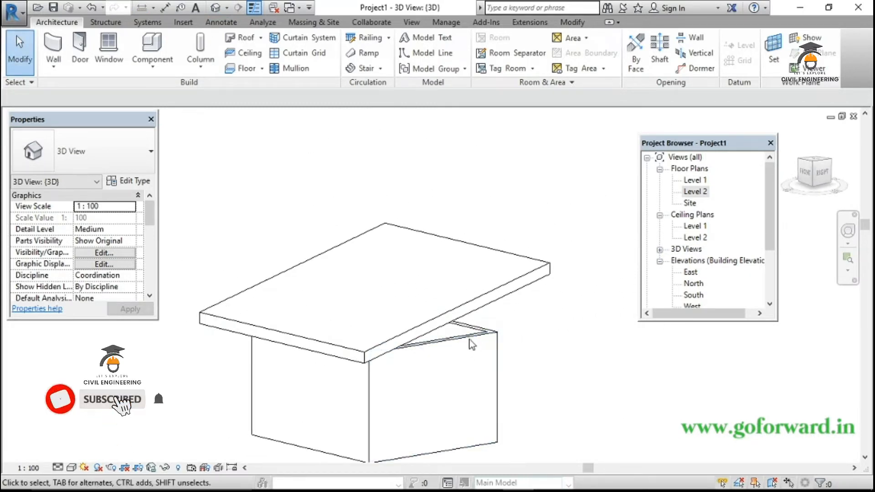
pyautogui.click(475, 346)
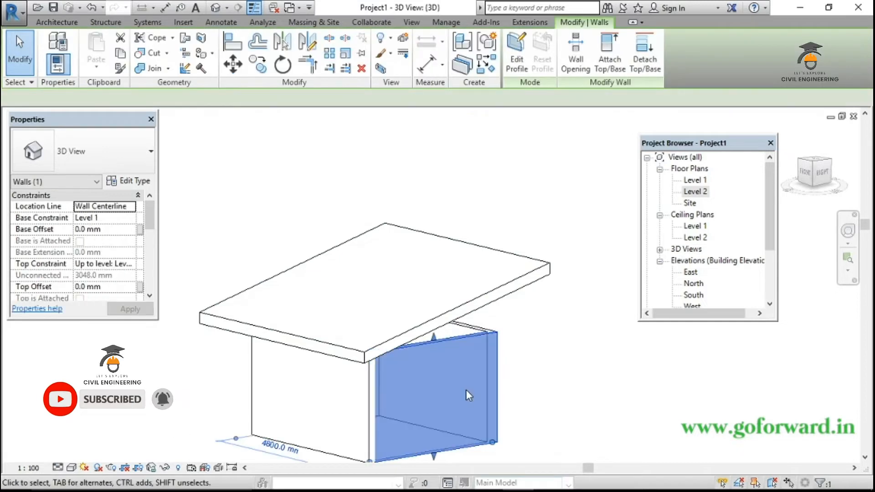
pyautogui.rightClick(466, 390)
pyautogui.moveTo(578, 240)
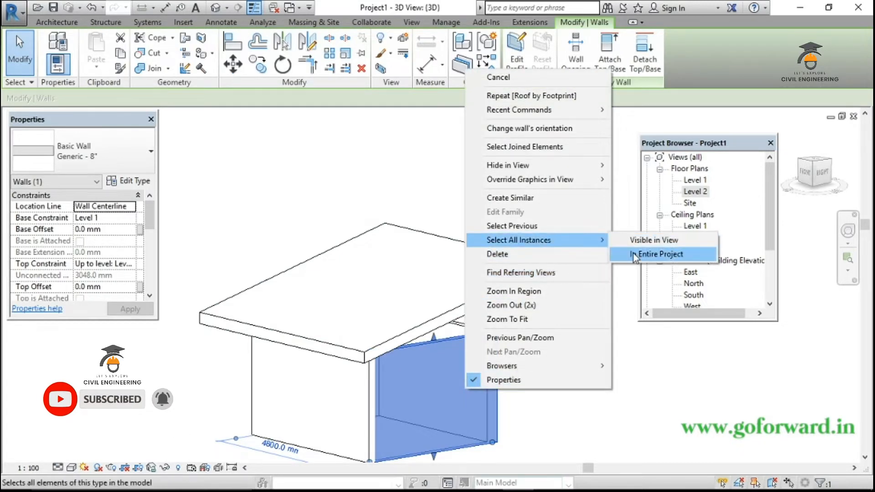
pyautogui.click(633, 253)
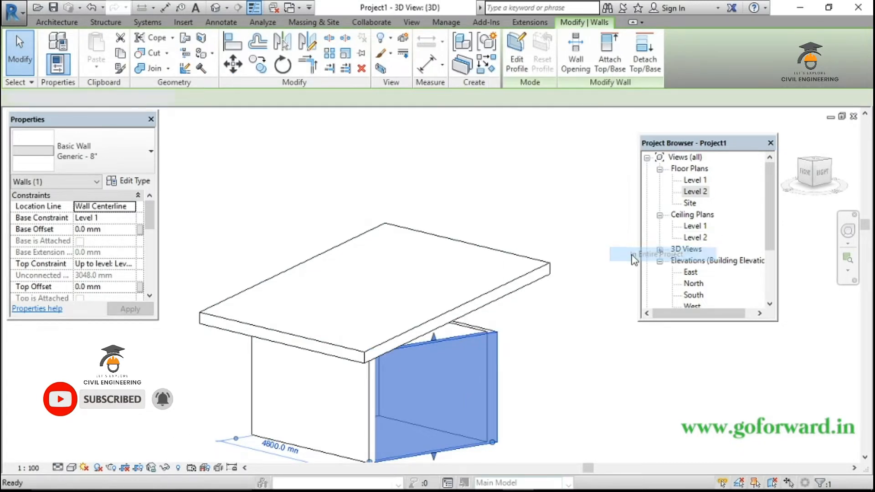
pyautogui.click(609, 59)
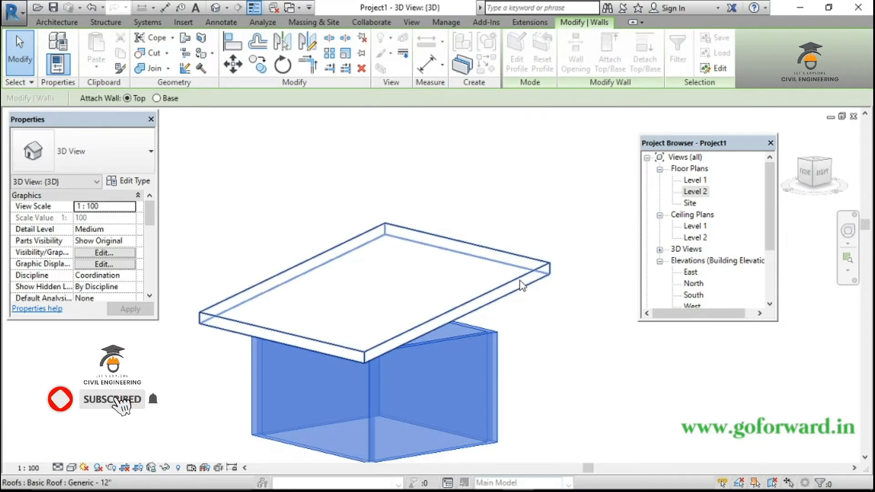
pyautogui.click(525, 287)
pyautogui.click(591, 384)
pyautogui.keyDown('shift'); pyautogui.moveTo(592, 384); pyautogui.dragTo(625, 402, button='middle'); pyautogui.keyUp('shift')
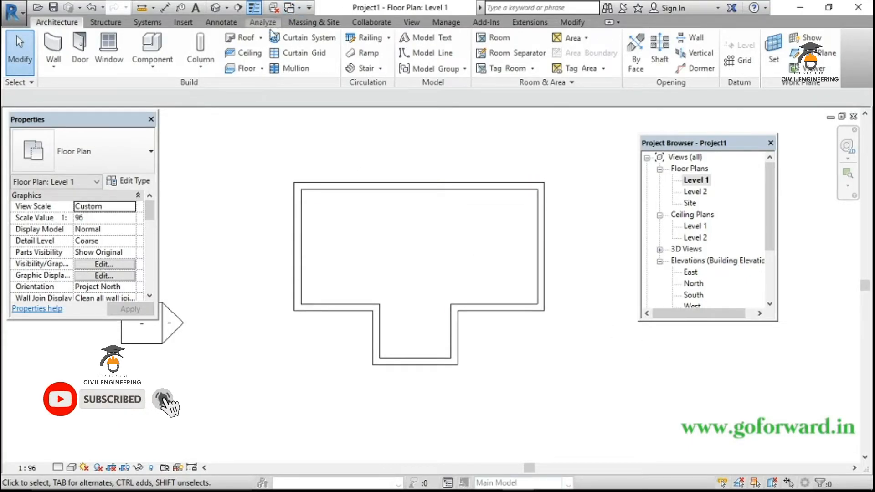
# Start a footprint roof on Level 2 and sketch a rectangular boundary around the wide main room's outer wall corners with a 1000 mm offset
pyautogui.click(246, 38)
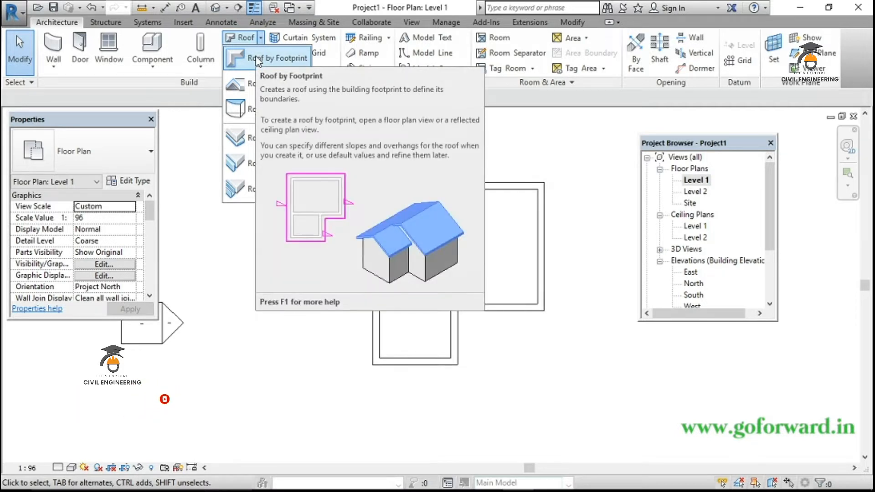
pyautogui.click(257, 59)
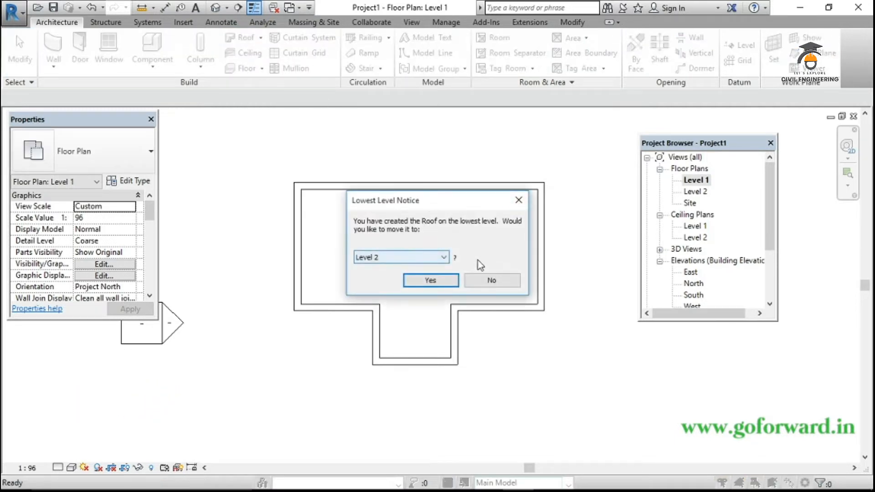
pyautogui.click(431, 280)
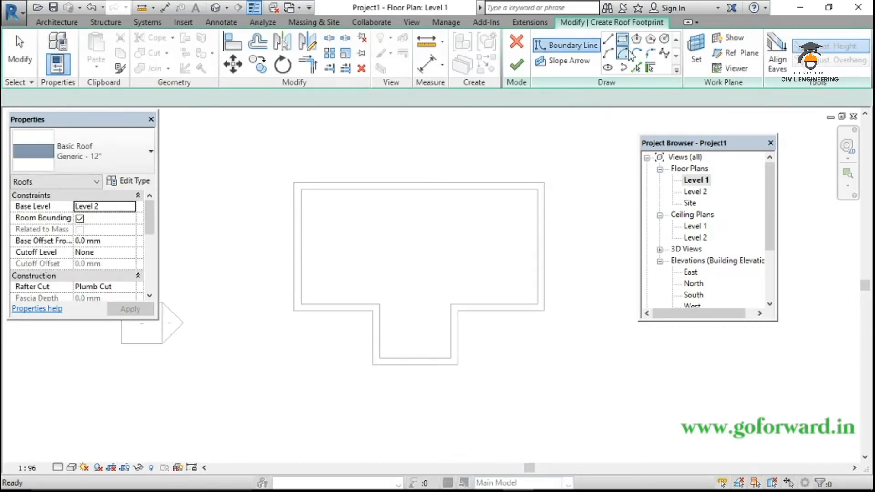
pyautogui.doubleClick(186, 99)
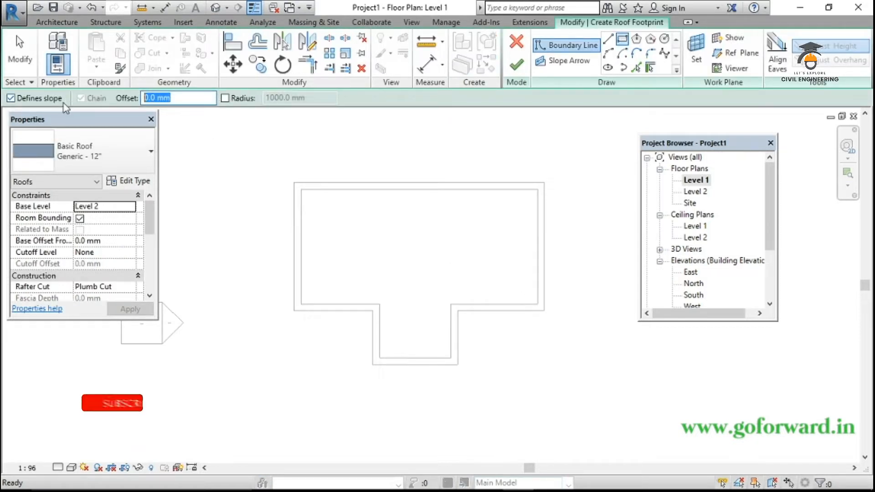
pyautogui.write('1000')
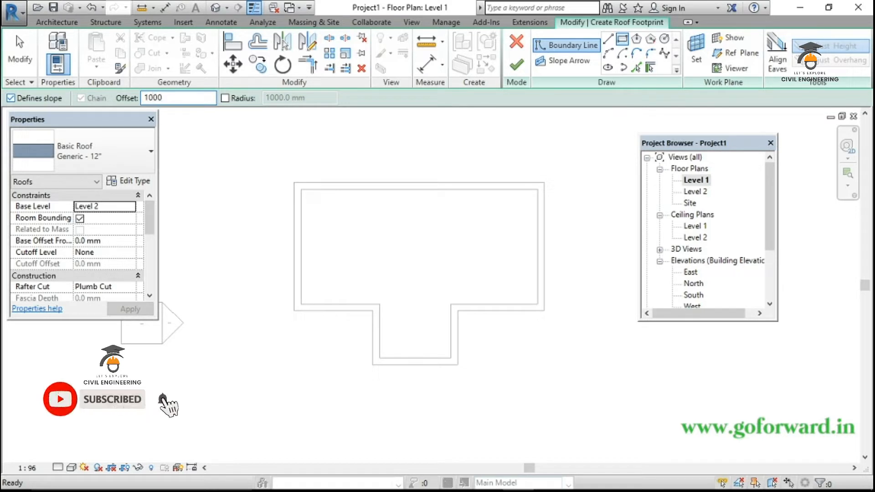
pyautogui.click(293, 183)
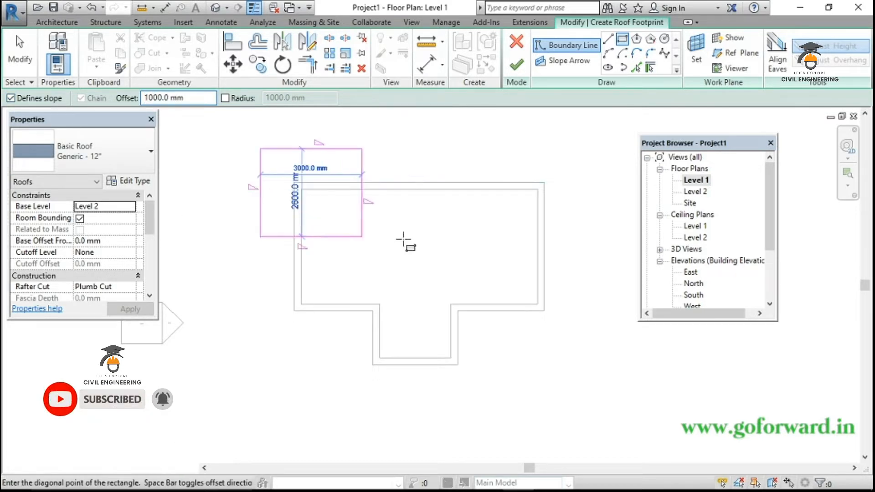
pyautogui.click(543, 311)
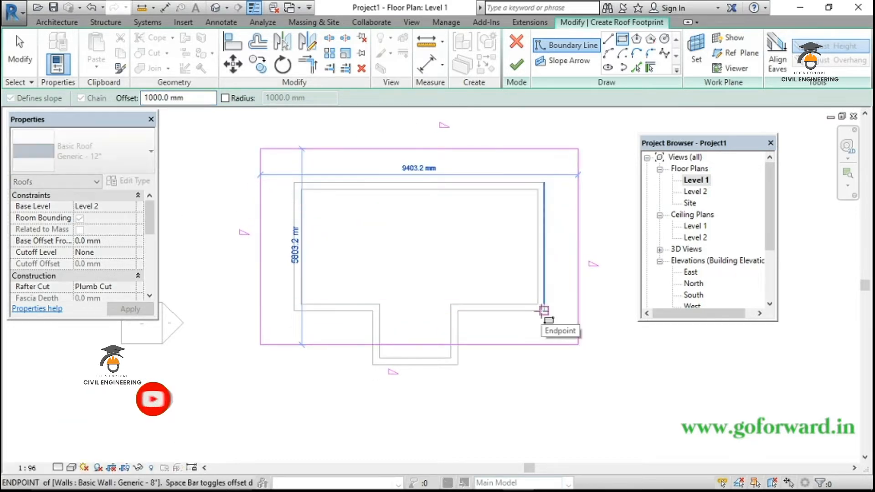
# Sketch a second rectangular roof boundary around the projecting south bay with the same 1000 mm offset and end the sketching
pyautogui.click(373, 312)
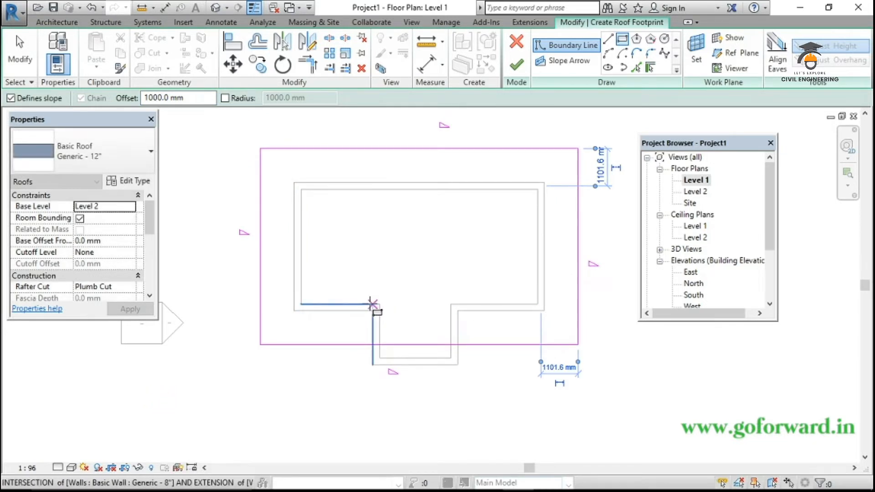
pyautogui.click(457, 365)
pyautogui.press('Escape')
pyautogui.press('Escape')
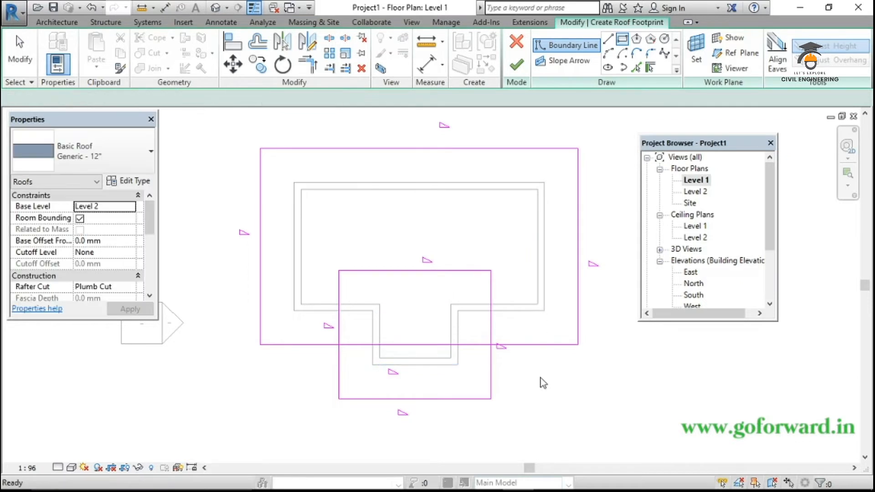
# Delete the smaller rectangle's north edge and split the larger rectangle's south edge near its middle
pyautogui.click(458, 272)
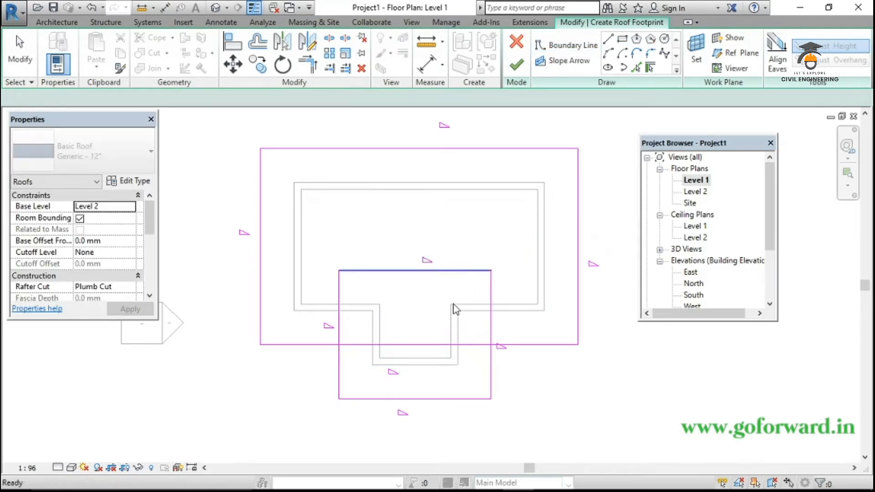
pyautogui.press('Delete')
pyautogui.click(433, 344)
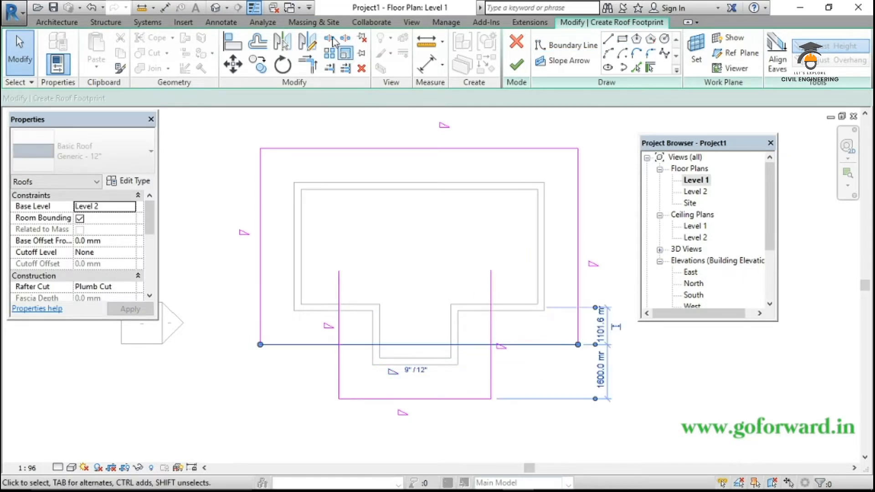
pyautogui.click(330, 38)
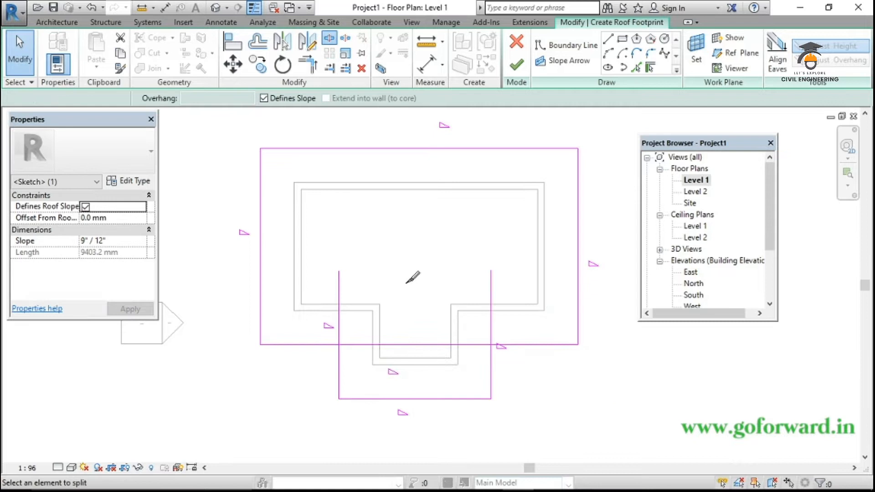
pyautogui.click(420, 345)
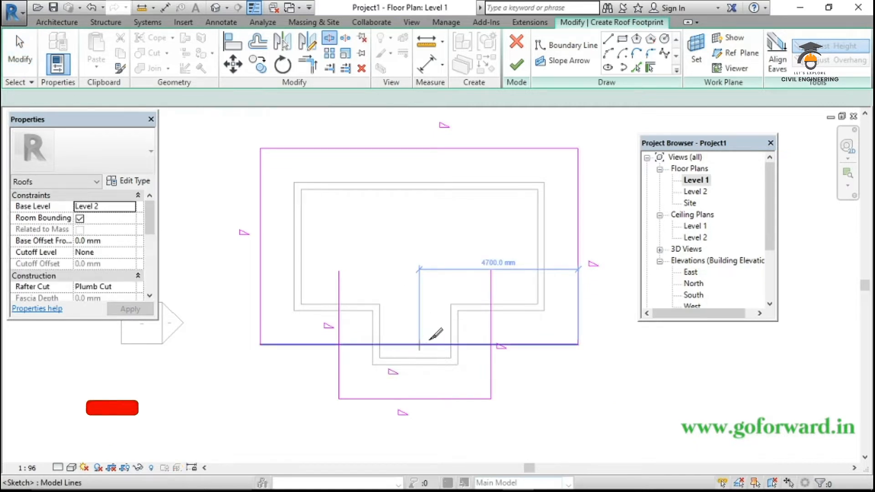
# Trim both halves of the split south edge to the bay's side lines to form one closed T-shaped roof boundary
pyautogui.click(308, 63)
pyautogui.click(304, 352)
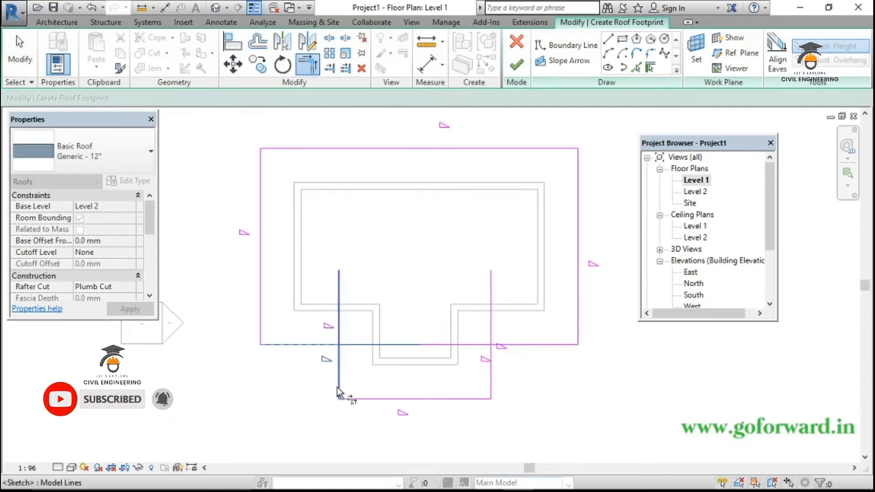
pyautogui.click(339, 389)
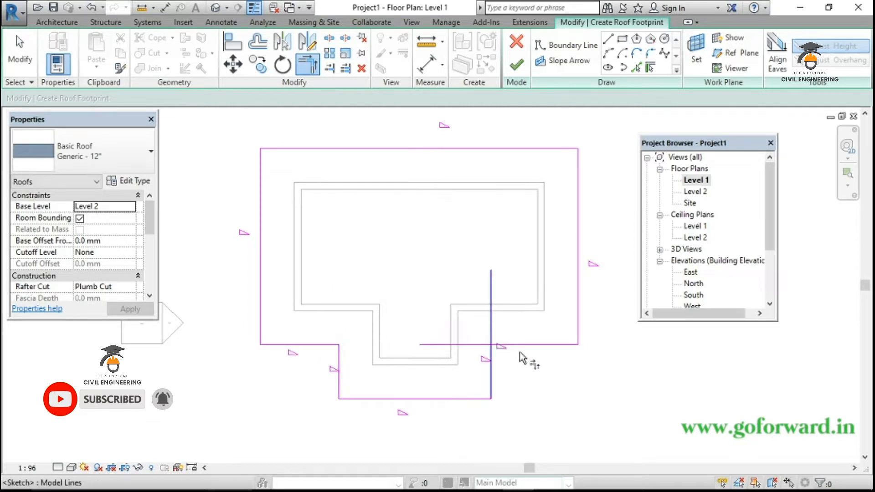
pyautogui.click(493, 385)
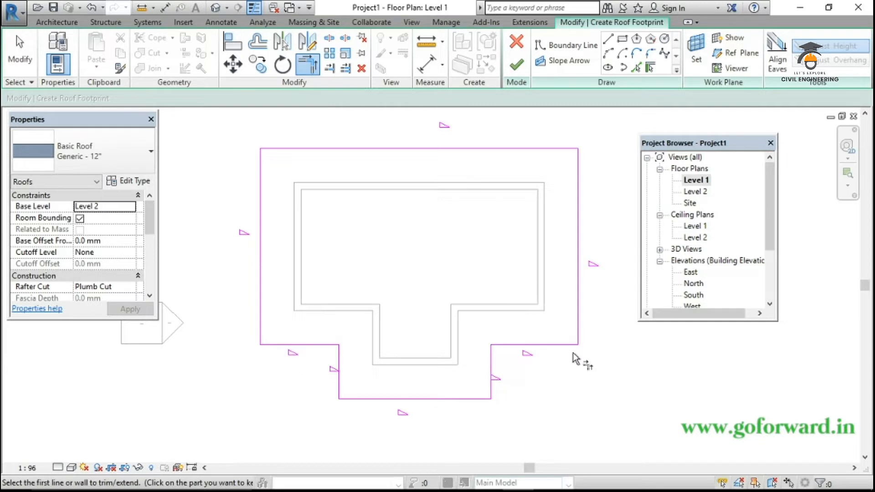
pyautogui.press('Escape')
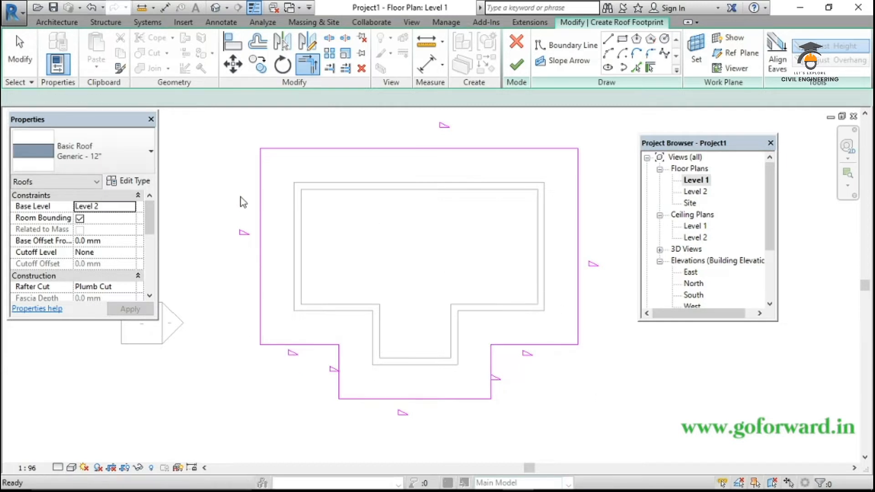
# Remove the slope definition from the six boundary edges other than the north edge and the bay's south edge, and finish the roof
pyautogui.moveTo(598, 393); pyautogui.dragTo(306, 273)
pyautogui.moveTo(238, 228); pyautogui.dragTo(231, 217)
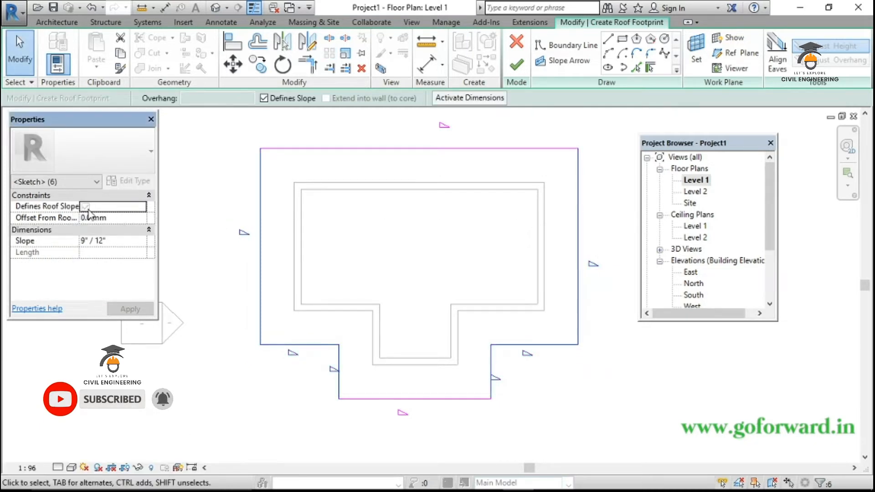
pyautogui.click(85, 207)
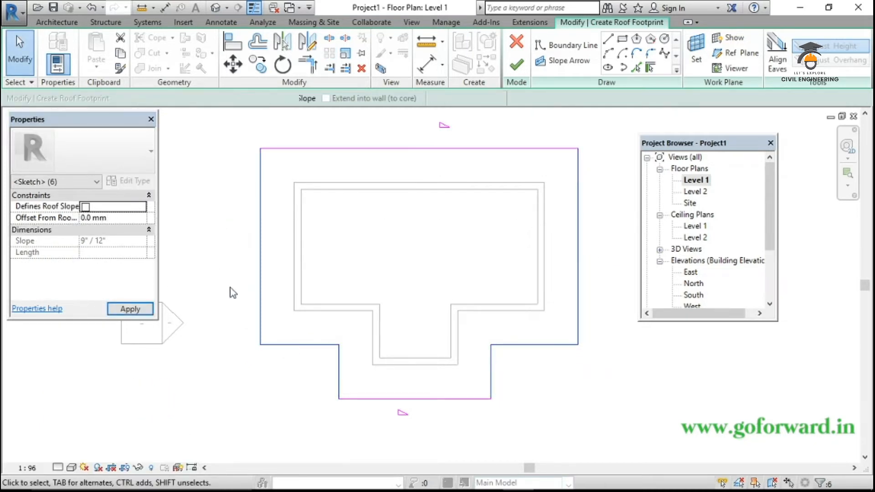
pyautogui.click(517, 75)
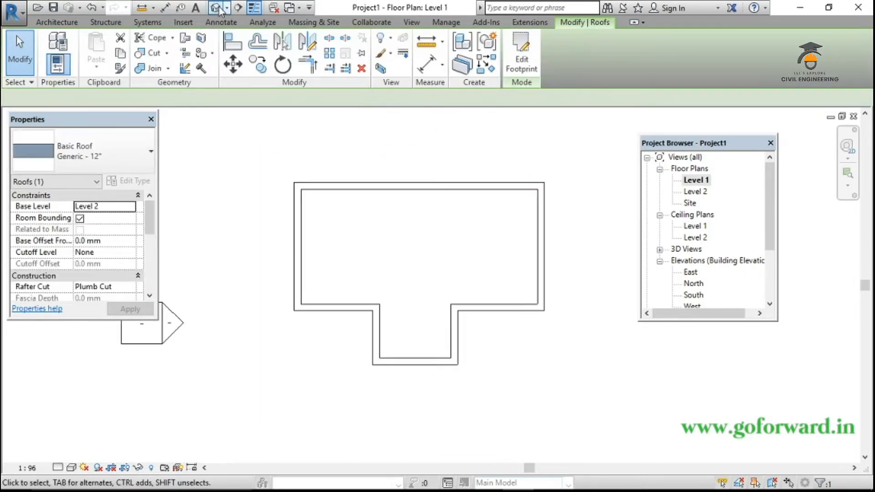
# In the 3D view, select all matching walls of the T-shaped building in the entire project and attach their tops to the new gable roof
pyautogui.click(216, 7)
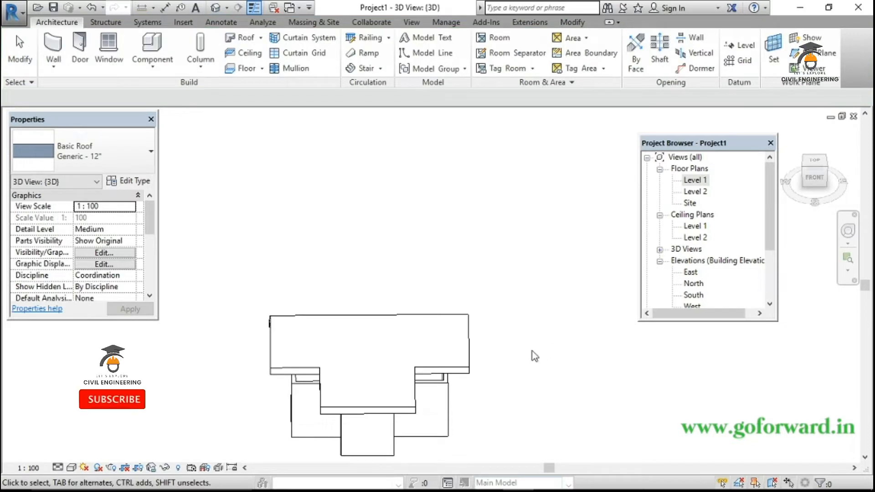
pyautogui.keyDown('shift'); pyautogui.moveTo(561, 392); pyautogui.dragTo(528, 354, button='middle'); pyautogui.keyUp('shift')
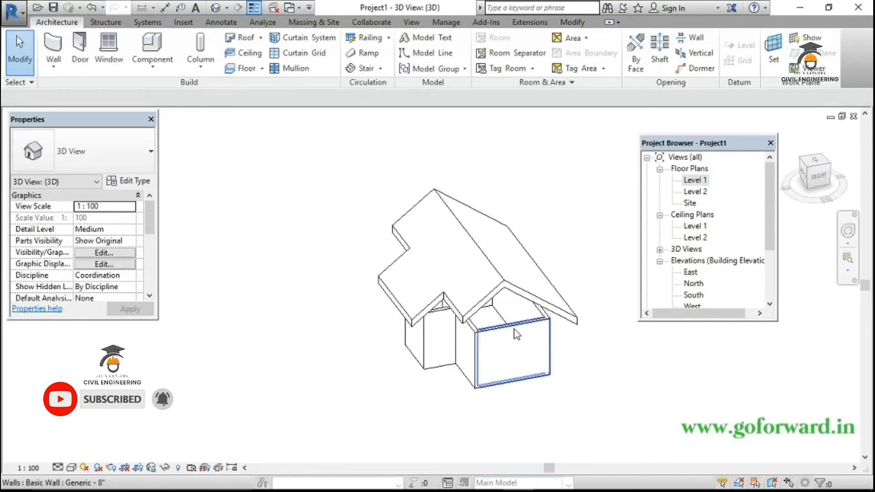
pyautogui.click(517, 337)
pyautogui.rightClick(519, 355)
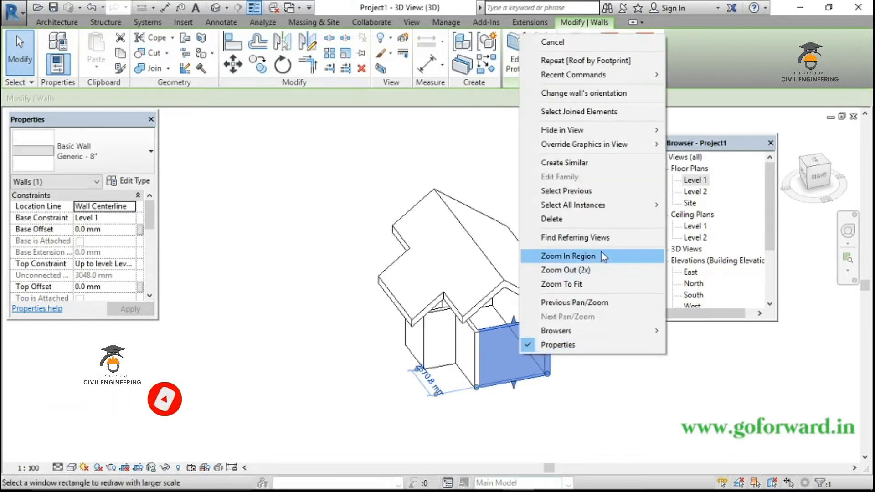
pyautogui.moveTo(624, 205)
pyautogui.click(697, 220)
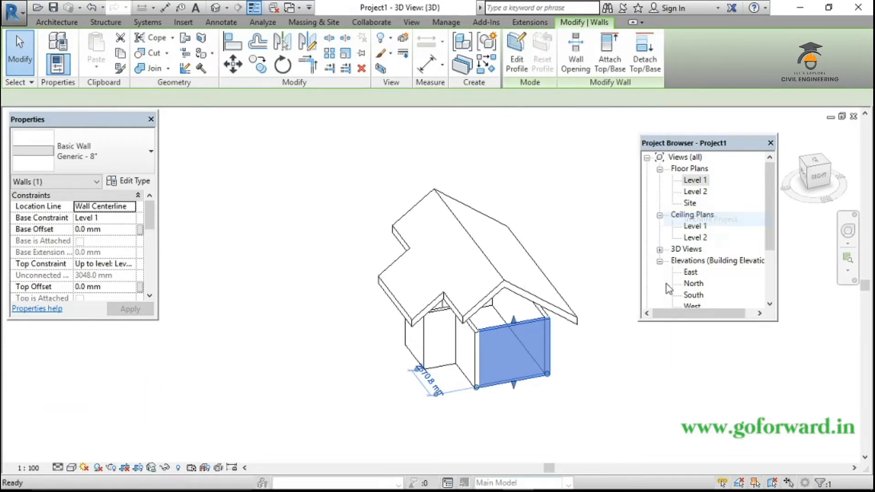
pyautogui.click(604, 56)
pyautogui.click(540, 301)
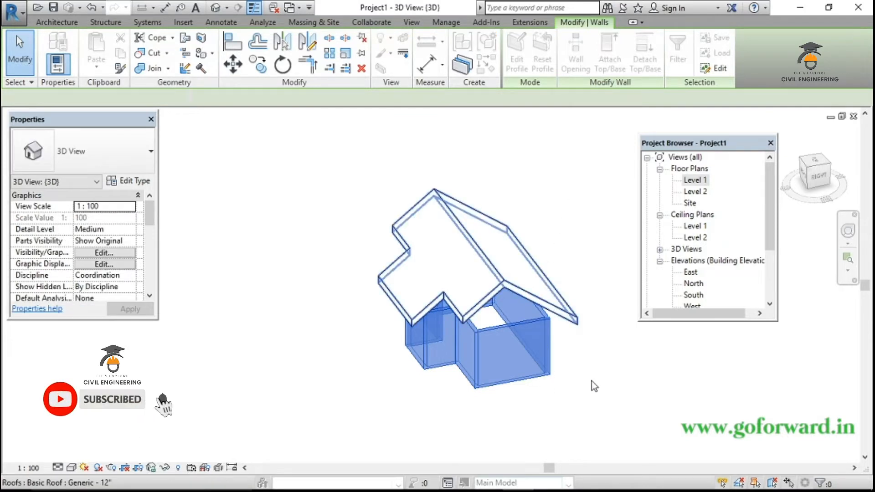
pyautogui.press('Escape')
pyautogui.keyDown('shift'); pyautogui.moveTo(592, 381); pyautogui.dragTo(645, 404, button='middle'); pyautogui.keyUp('shift')
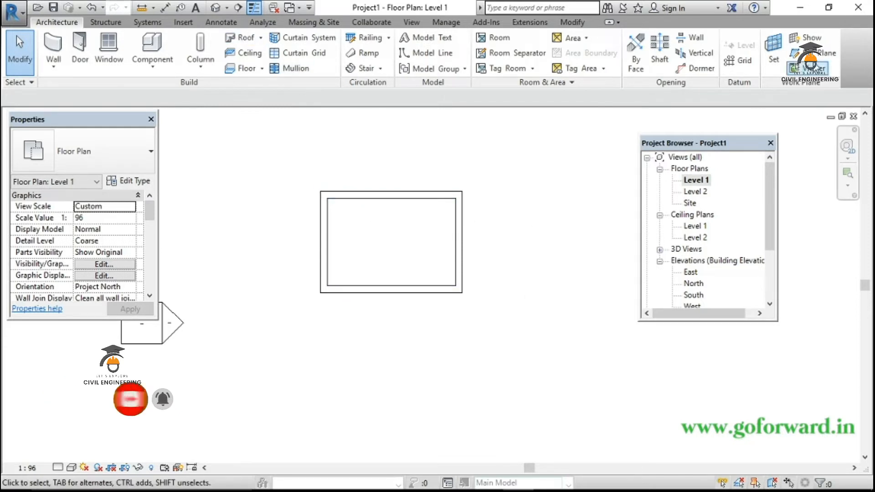
# Draw a vertical reference plane through the rectangular room in the Level 1 plan, east of its centre and extending past both long walls
pyautogui.press('r')
pyautogui.press('p')
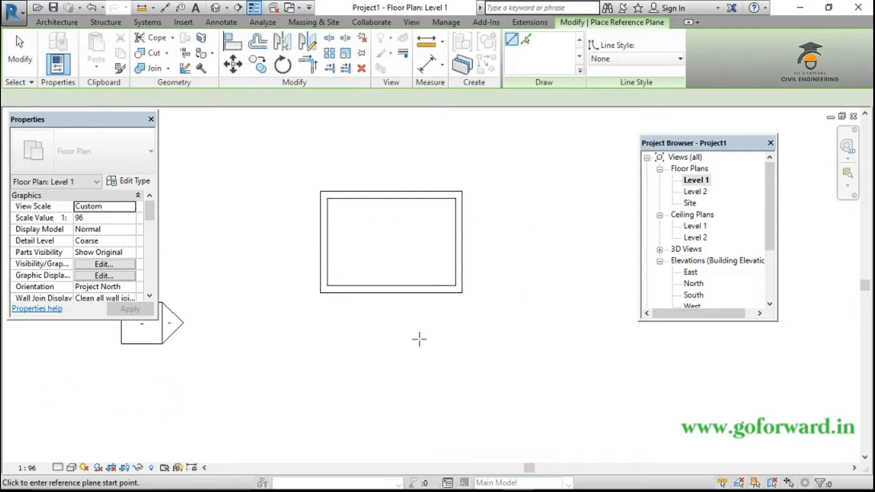
pyautogui.click(409, 338)
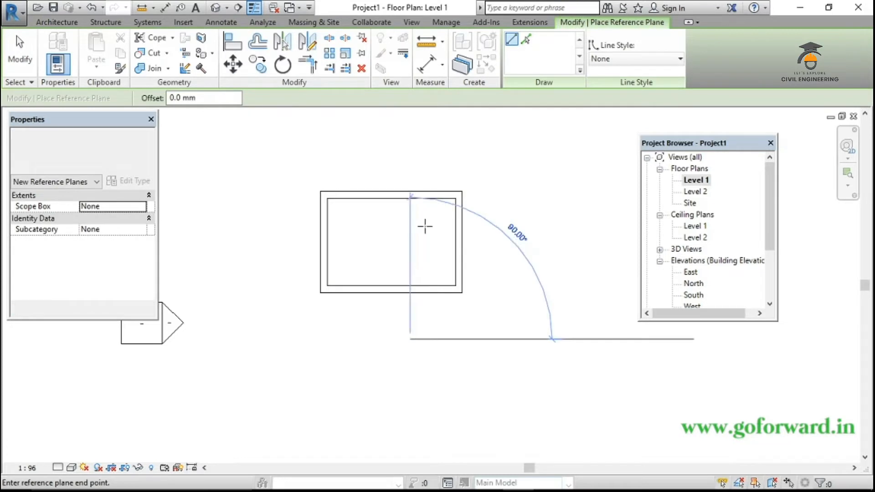
pyautogui.click(410, 148)
pyautogui.press('Escape')
pyautogui.press('Escape')
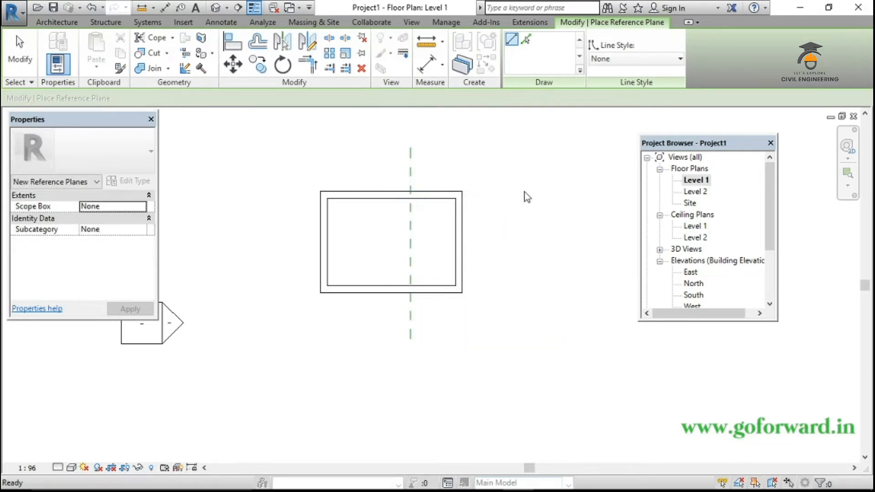
# Draw a vertical building section line through the rectangular room, west of the reference plane and extending past both long walls
pyautogui.click(362, 159)
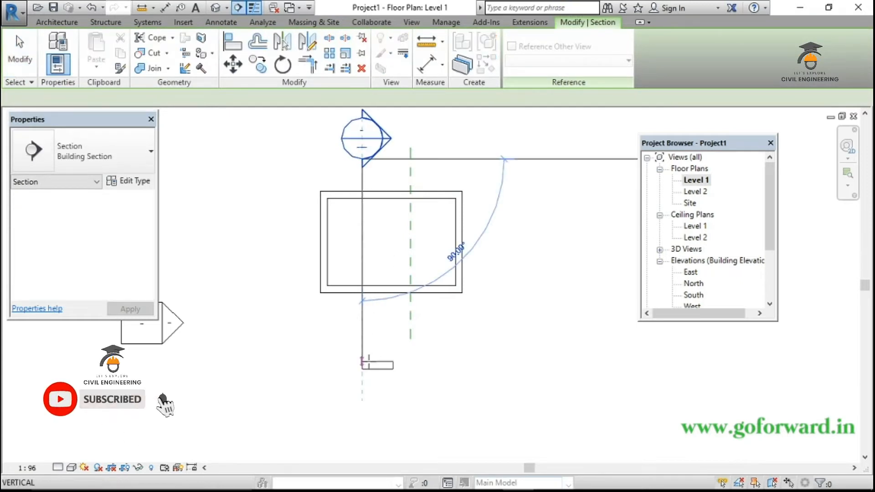
pyautogui.click(362, 362)
pyautogui.click(528, 324)
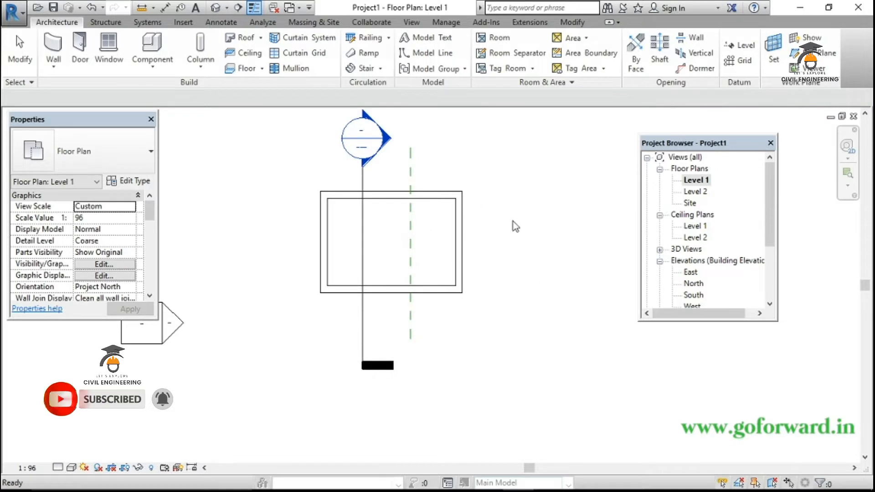
# Start a Roof by Extrusion on the vertical reference plane, sketching in Section 1 with reference level Level 2 and offset 0.0 mm
pyautogui.click(261, 39)
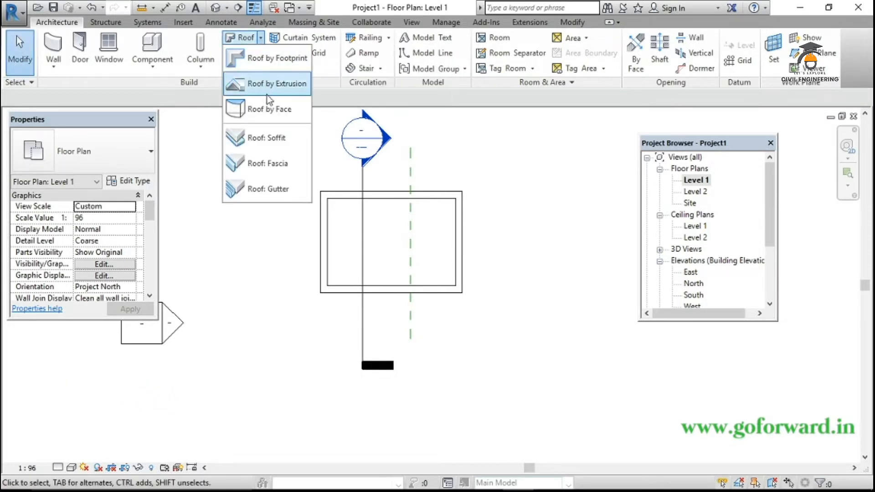
pyautogui.click(275, 83)
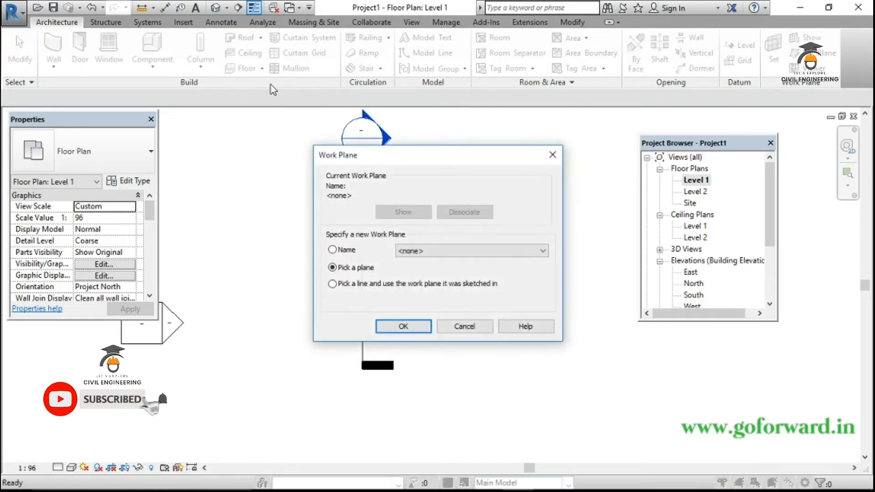
pyautogui.click(402, 327)
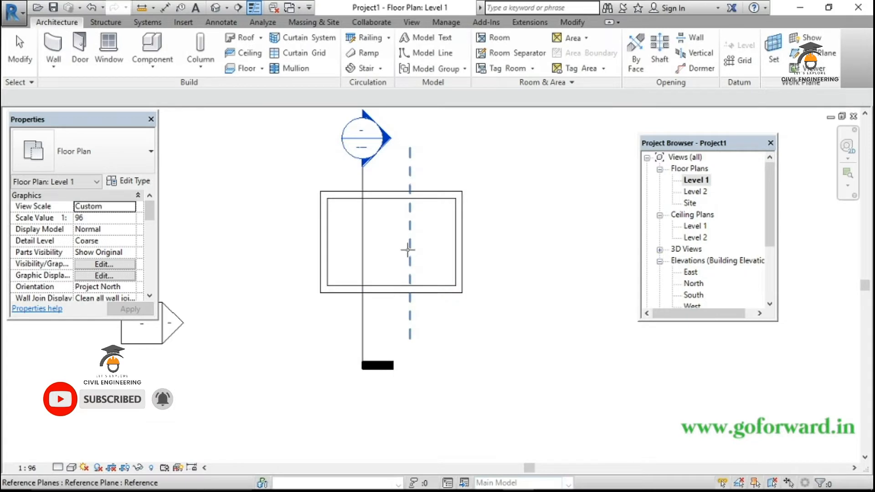
pyautogui.click(411, 244)
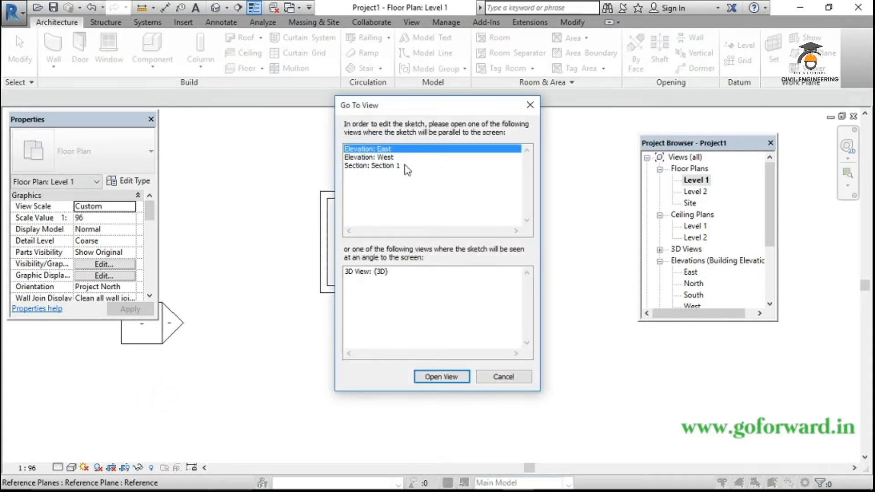
pyautogui.click(378, 165)
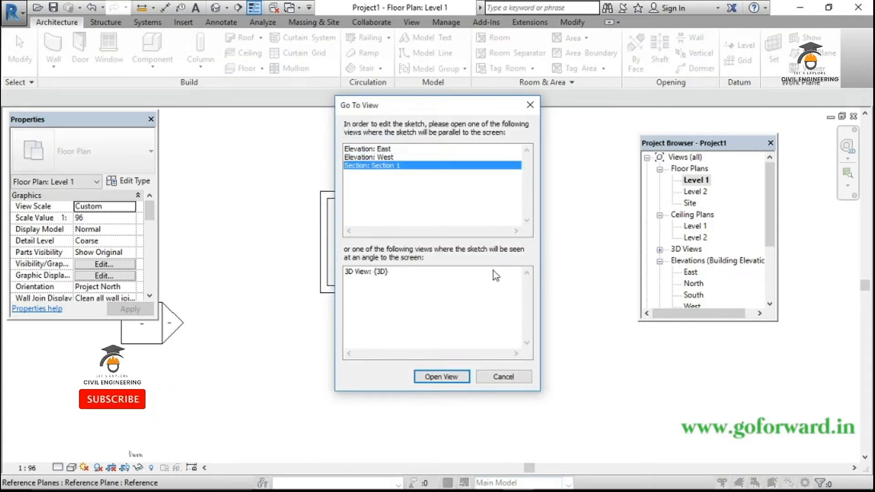
pyautogui.click(437, 375)
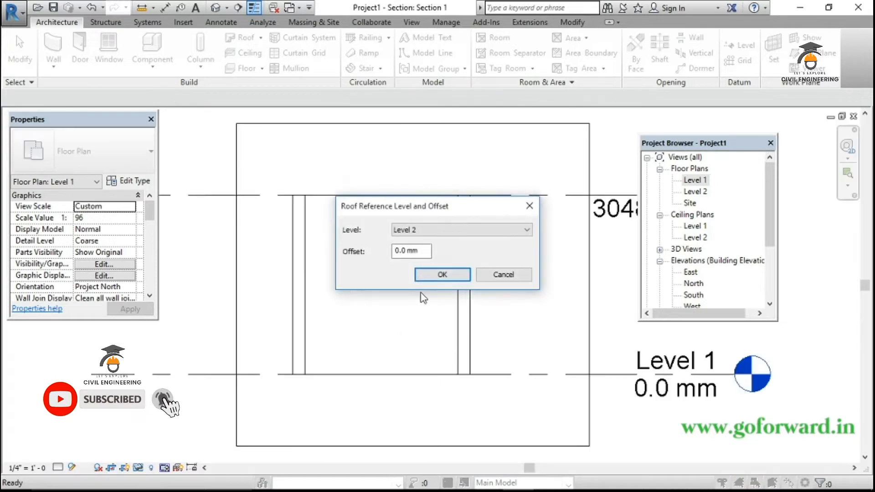
pyautogui.click(442, 274)
# Sketch a horizontal helper line along Level 2 between the inner faces of the two walls
pyautogui.scroll(1, 348, 203)
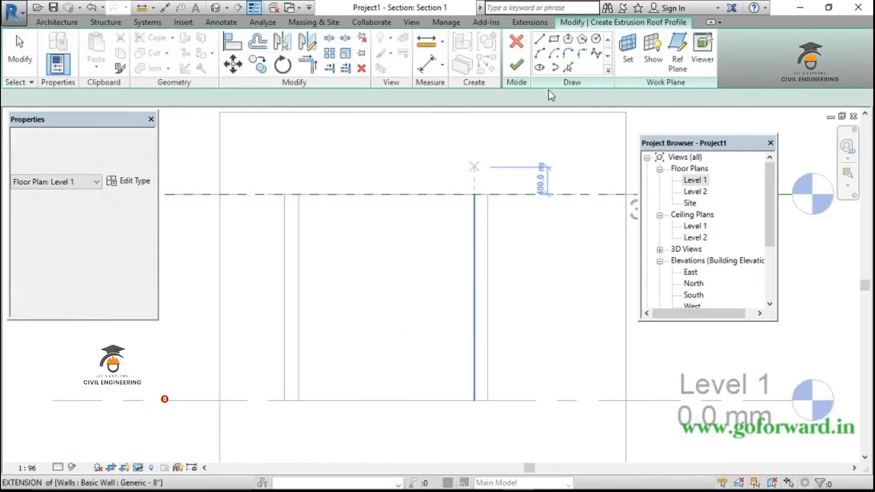
pyautogui.click(539, 39)
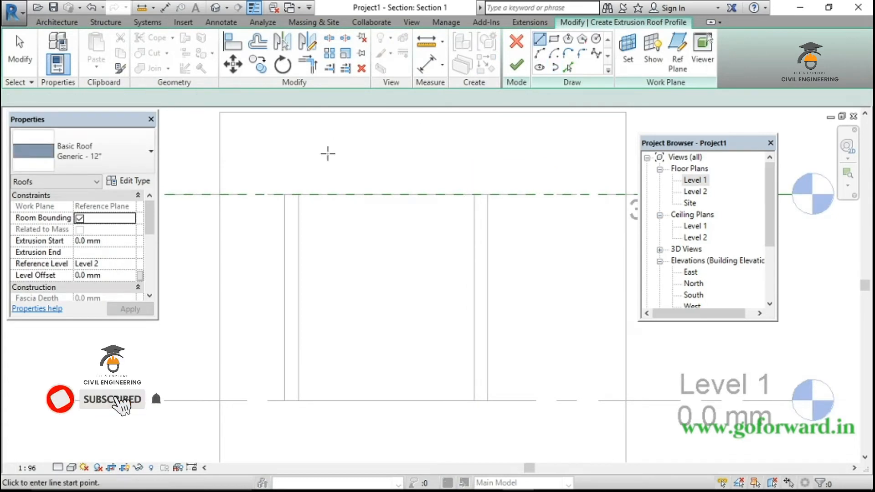
pyautogui.click(298, 195)
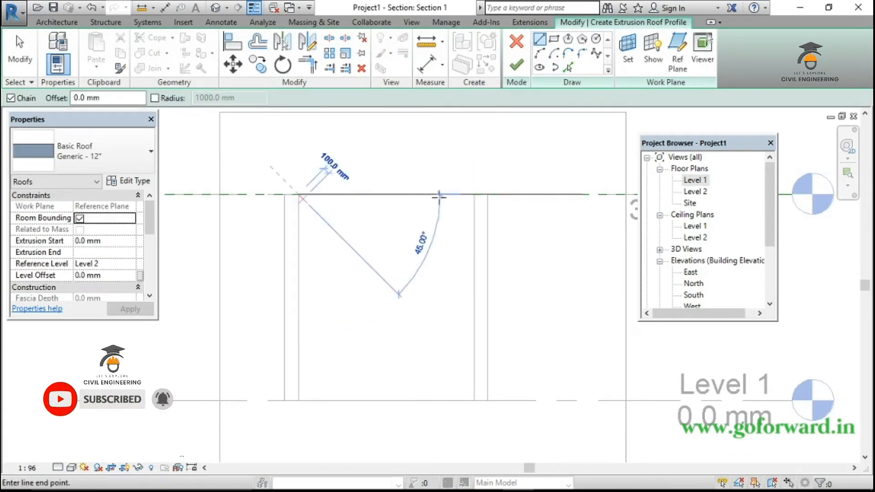
pyautogui.click(474, 195)
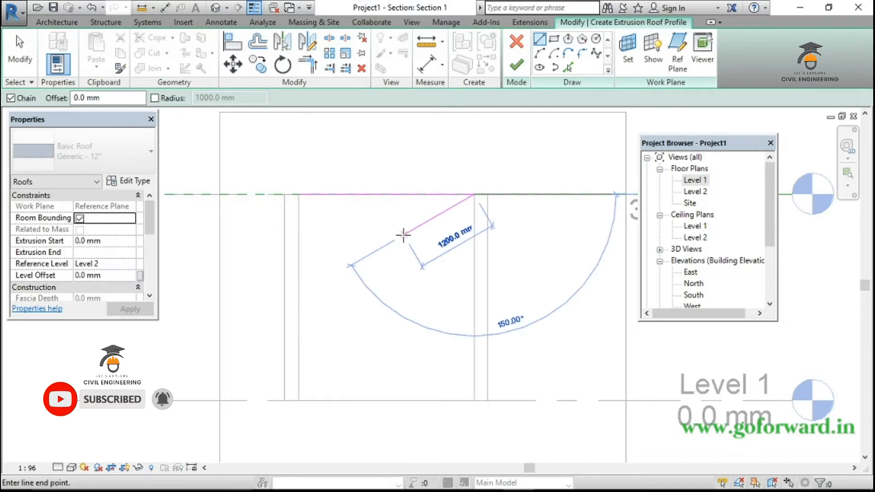
pyautogui.press('Escape')
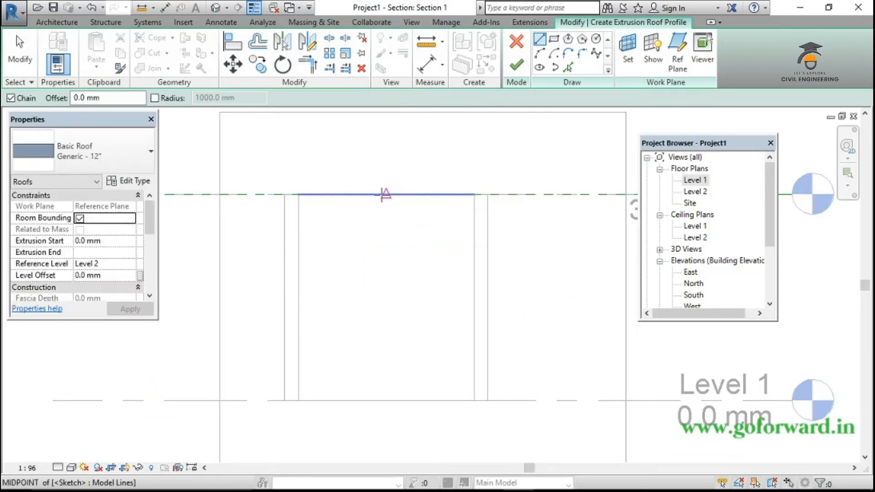
# Draw a vertical centre line upward from the midpoint of the horizontal helper line, and delete the horizontal line
pyautogui.click(386, 195)
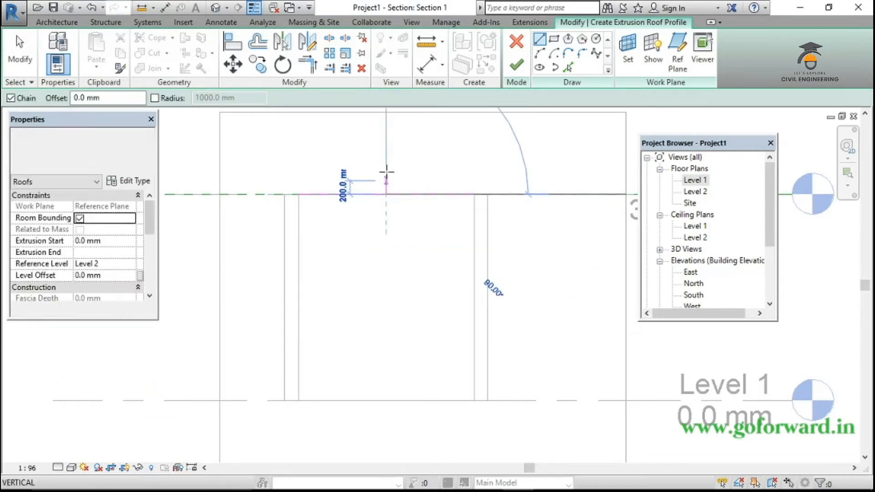
pyautogui.click(389, 141)
pyautogui.press('Escape')
pyautogui.press('Escape')
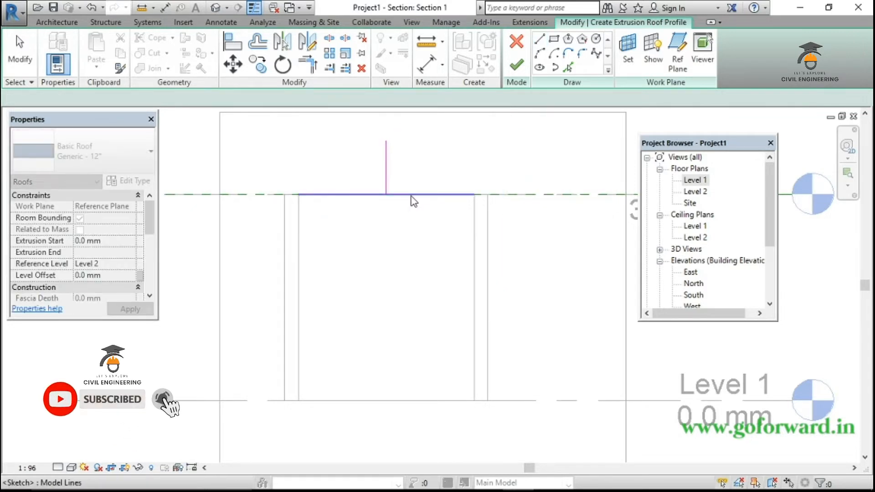
pyautogui.click(411, 196)
pyautogui.press('Delete')
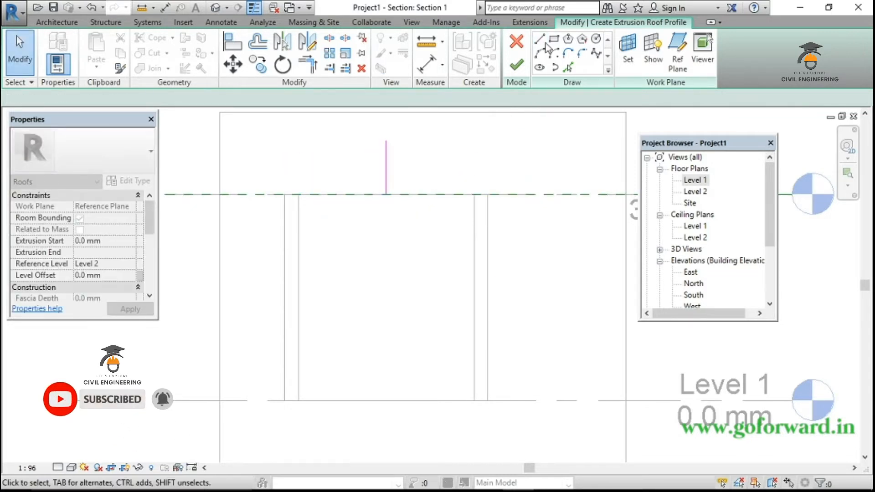
# Sketch the left half of the roof profile: a shallow slope from the centre line's top to above the wall's inner face, and a steeper overhanging 1400 mm line
pyautogui.click(540, 39)
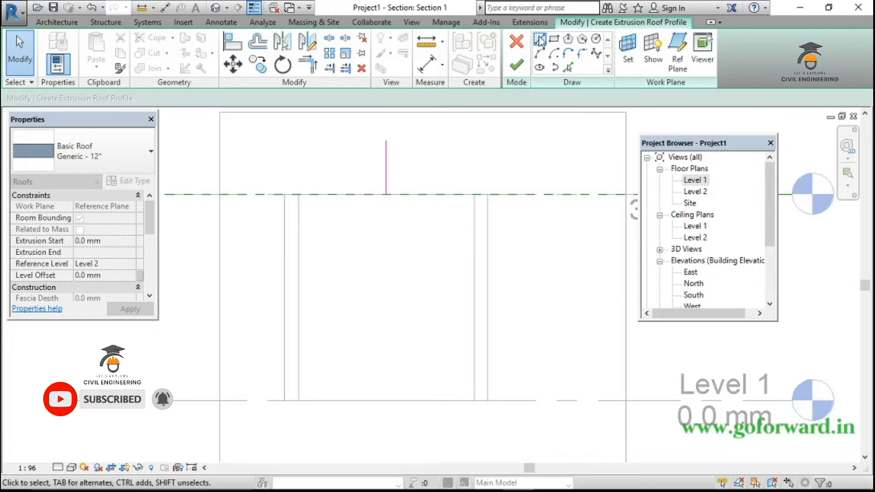
pyautogui.click(386, 140)
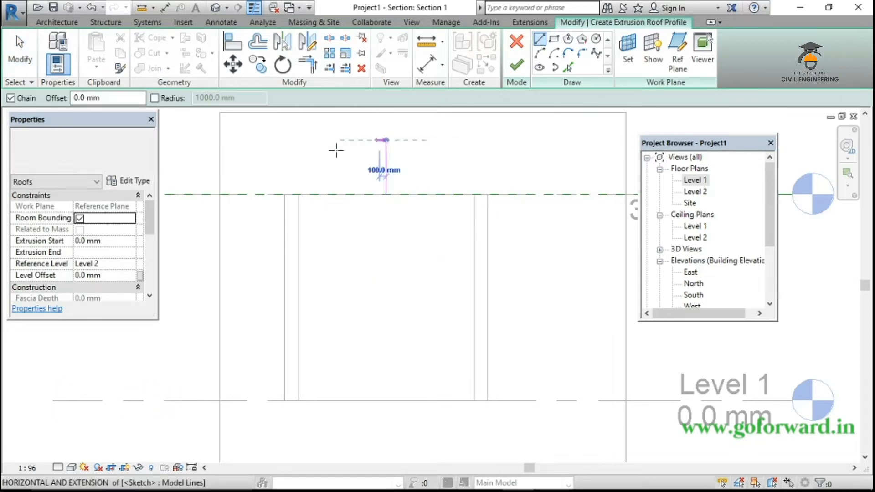
pyautogui.click(297, 156)
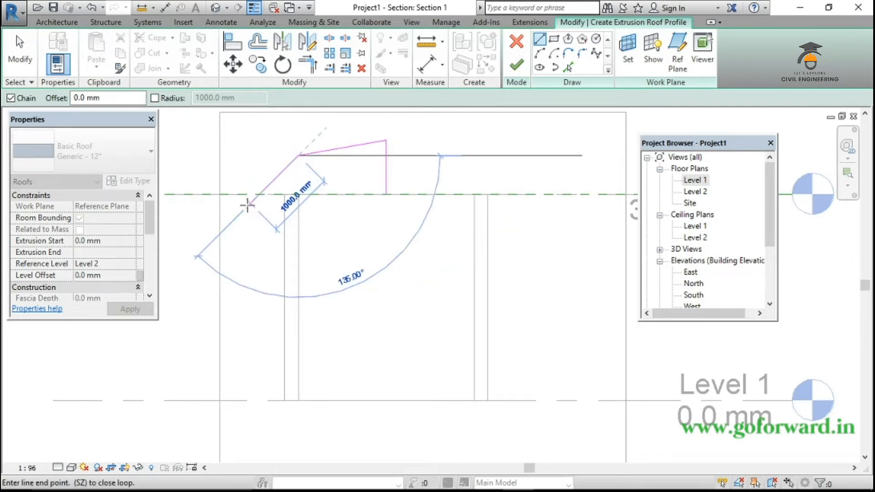
pyautogui.click(230, 221)
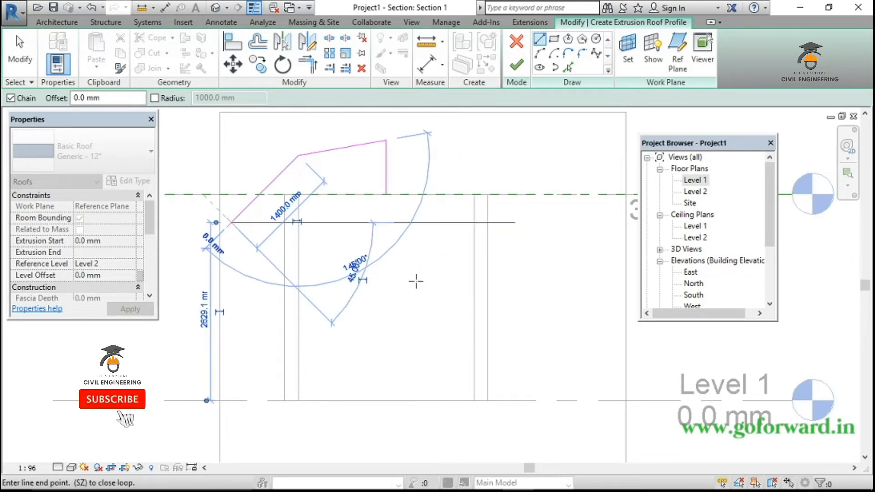
pyautogui.press('Escape')
pyautogui.press('Escape')
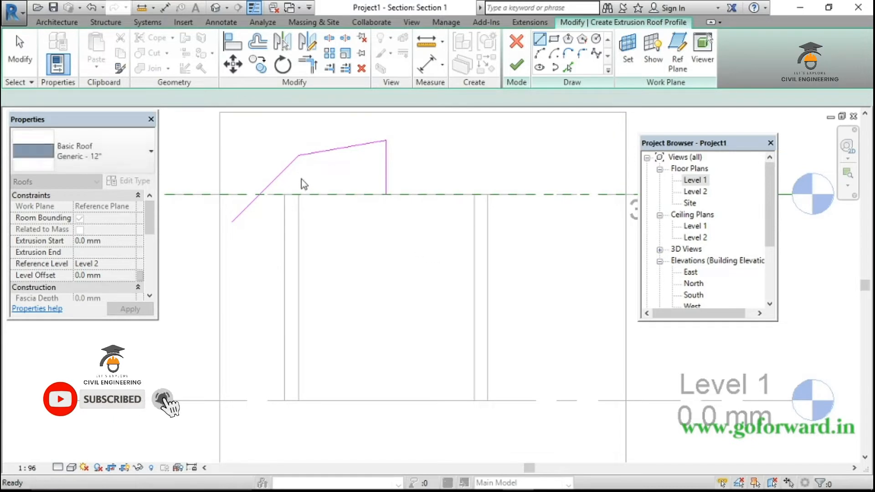
# Mirror the two sloped profile lines about the vertical centre line, keeping the originals
pyautogui.click(296, 170)
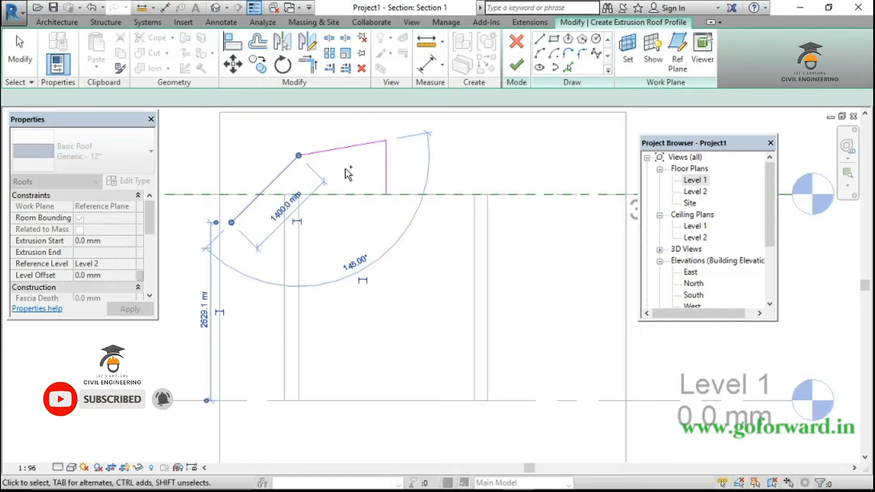
pyautogui.keyDown('ctrl'); pyautogui.click(353, 146); pyautogui.keyUp('ctrl')
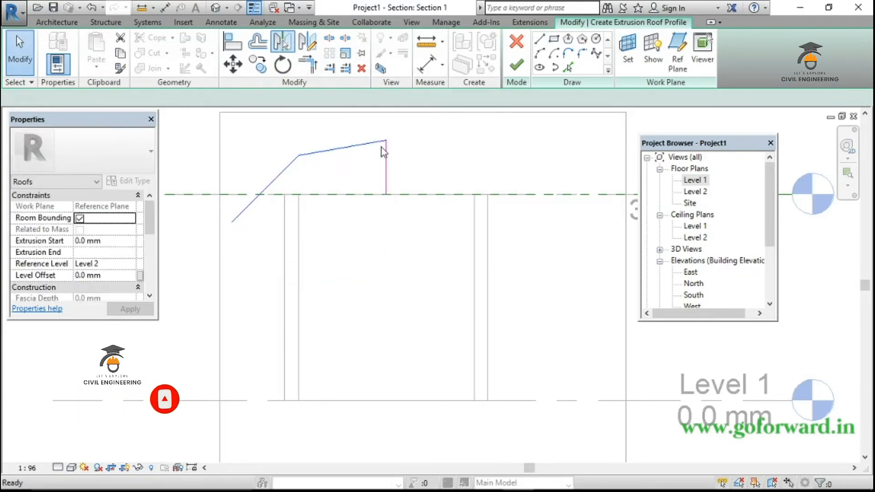
pyautogui.press('m')
pyautogui.press('m')
pyautogui.click(386, 164)
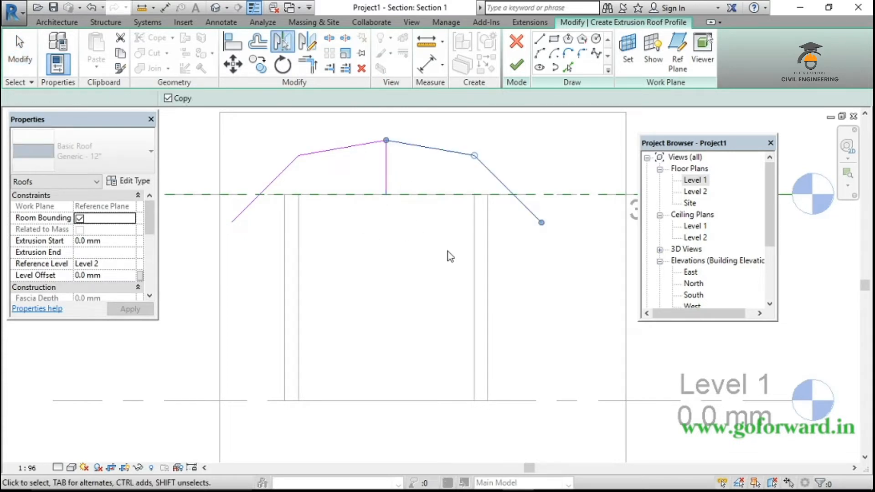
pyautogui.press('Escape')
pyautogui.press('Escape')
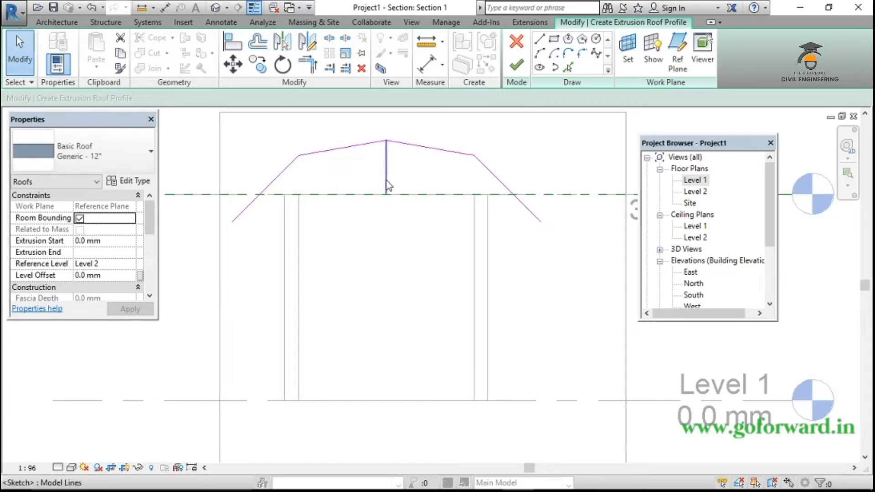
# Delete the vertical centre line from the sketch and finish the extruded roof
pyautogui.click(386, 180)
pyautogui.press('Delete')
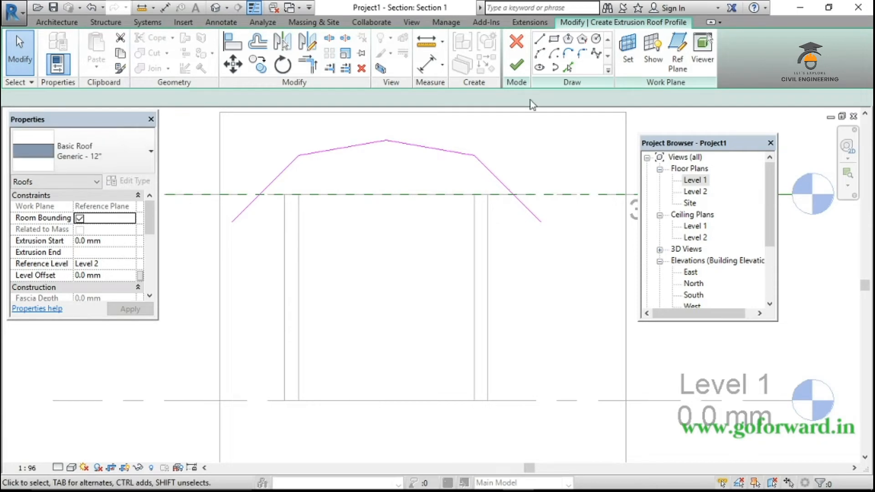
pyautogui.click(519, 70)
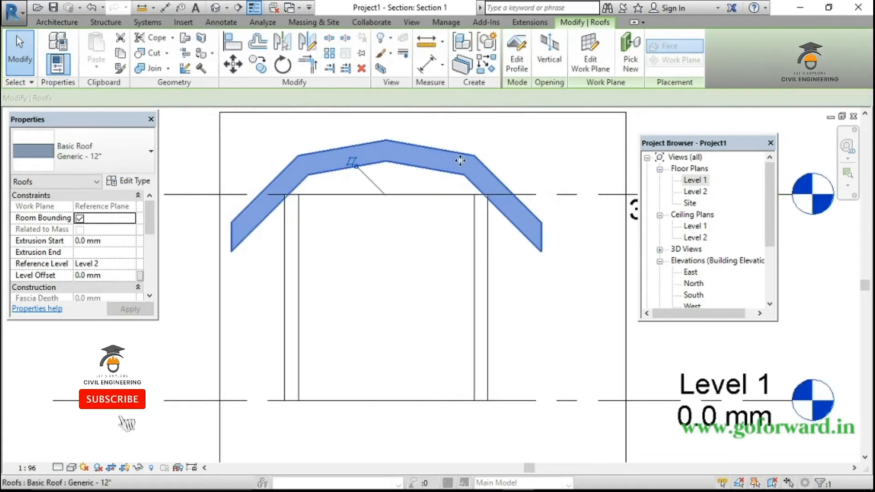
# In the 3D view, stretch the roof's short end to the room's uncovered end wall, giving an extrusion start of about -1981 mm
pyautogui.click(227, 7)
pyautogui.click(264, 23)
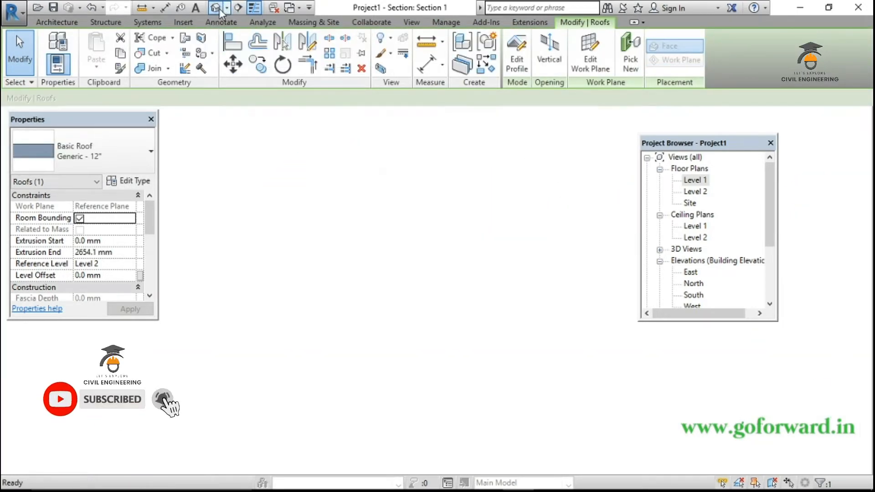
pyautogui.keyDown('shift'); pyautogui.moveTo(485, 346); pyautogui.dragTo(341, 455, button='middle'); pyautogui.keyUp('shift')
pyautogui.scroll(3, 382, 433)
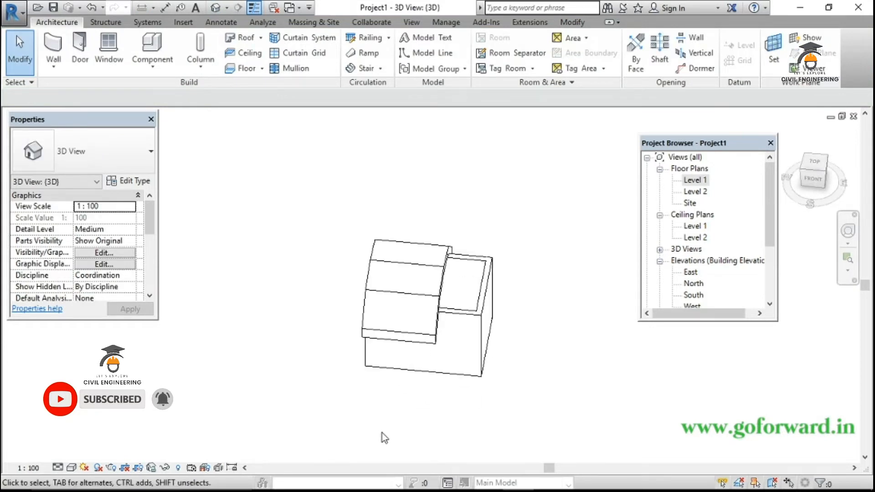
pyautogui.click(447, 283)
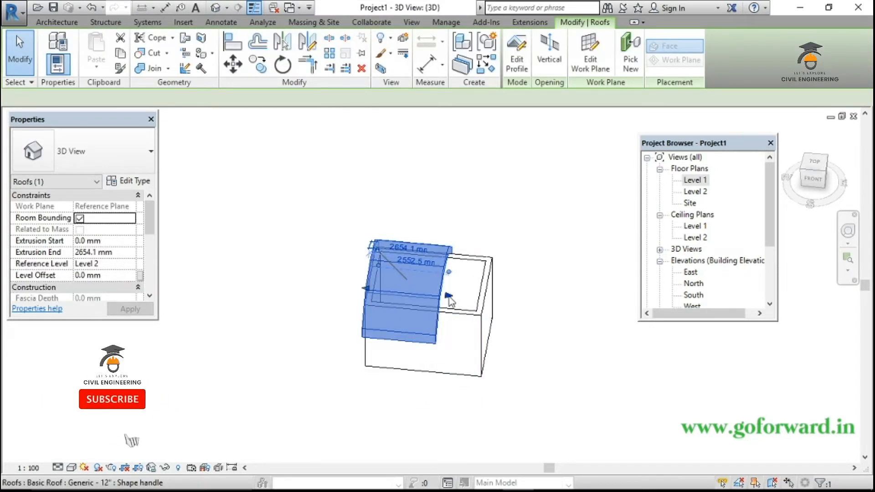
pyautogui.moveTo(493, 303); pyautogui.dragTo(497, 306)
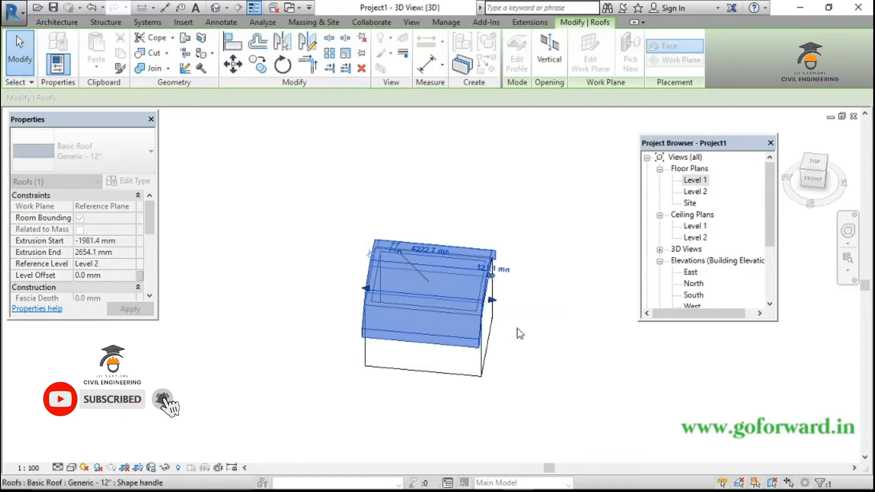
pyautogui.click(534, 363)
# Select all instances of the wall type in the entire project and attach their tops to the extruded roof
pyautogui.keyDown('shift'); pyautogui.moveTo(523, 367); pyautogui.dragTo(573, 357, button='middle'); pyautogui.keyUp('shift')
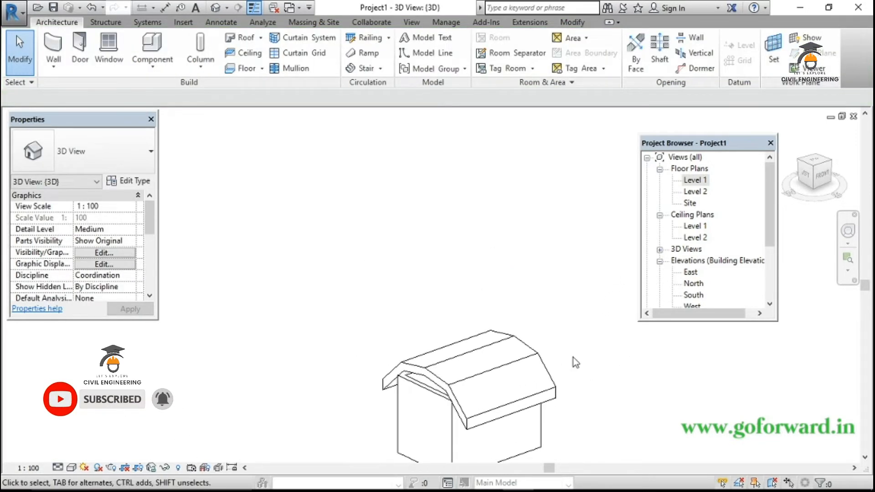
pyautogui.click(426, 401)
pyautogui.rightClick(425, 401)
pyautogui.moveTo(547, 252)
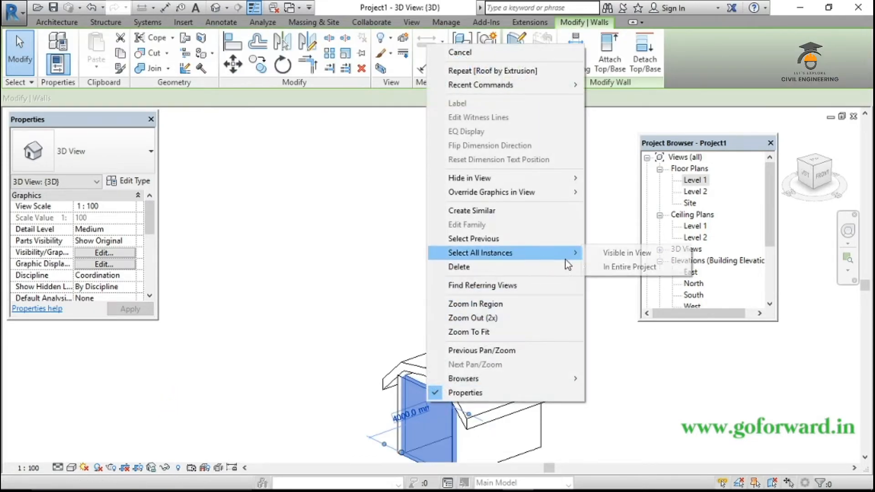
pyautogui.click(611, 267)
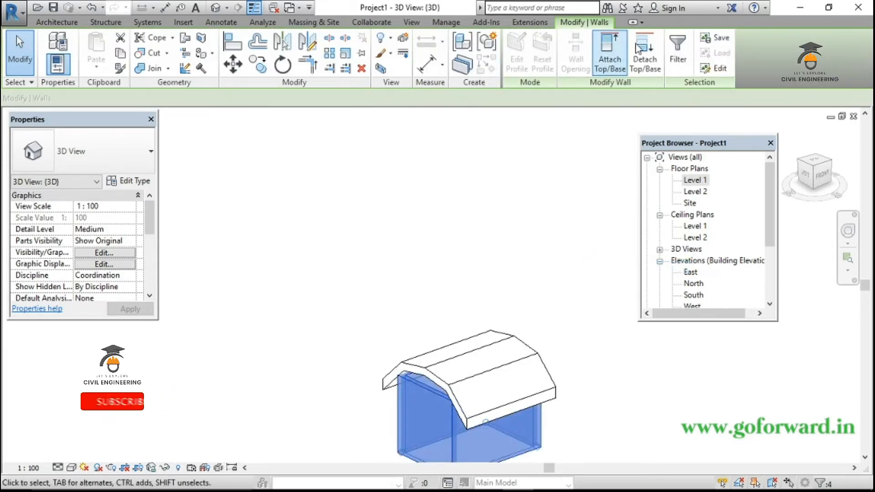
pyautogui.click(610, 57)
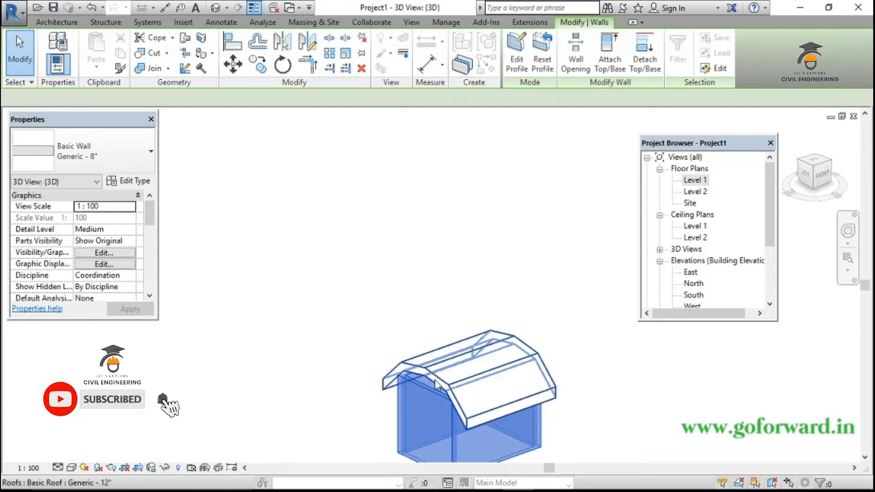
pyautogui.press('Escape')
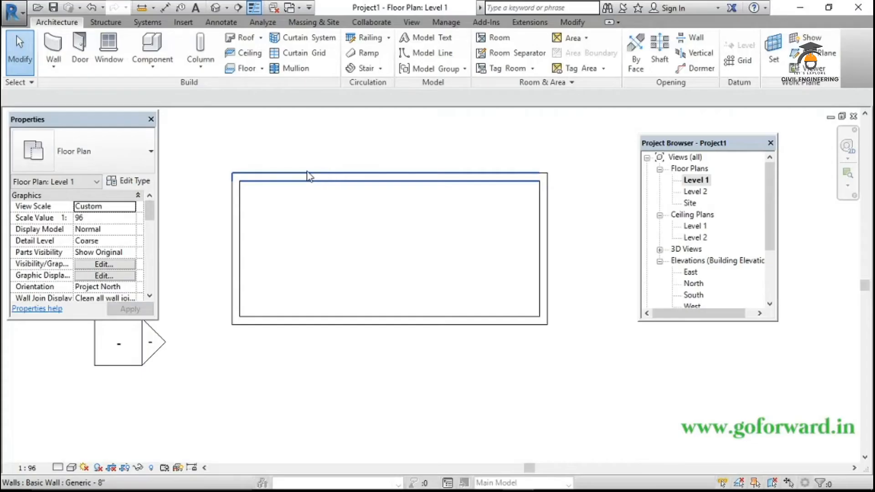
# Start a roof by footprint on Level 2 and sketch a rectangular boundary, 6600 by 2400 mm, inside the walls with a 1000 mm offset
pyautogui.click(259, 36)
pyautogui.click(260, 58)
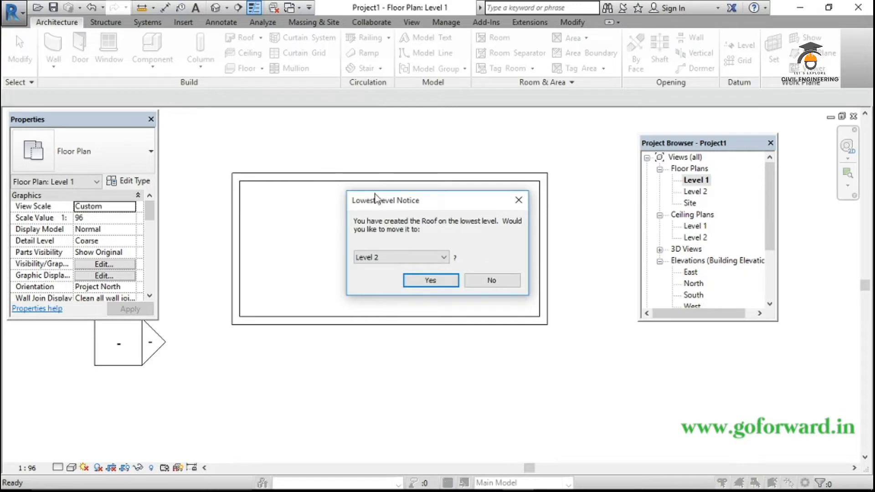
pyautogui.click(429, 281)
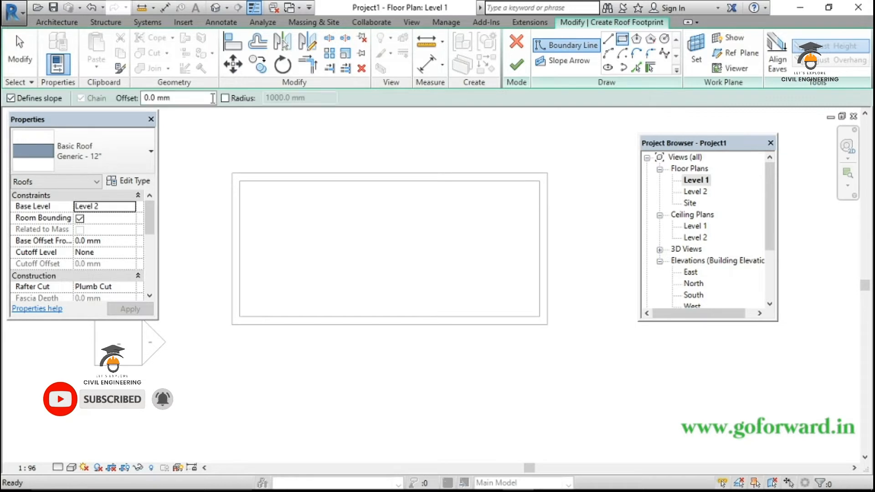
pyautogui.write('00')
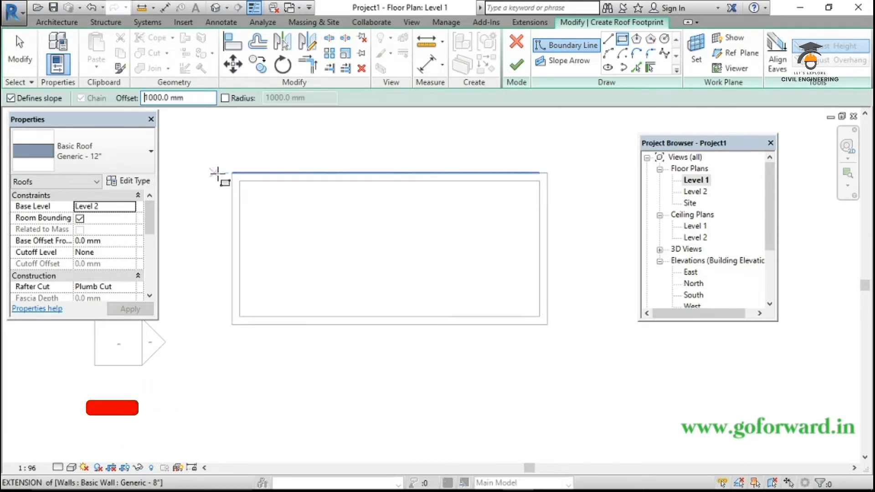
pyautogui.click(232, 173)
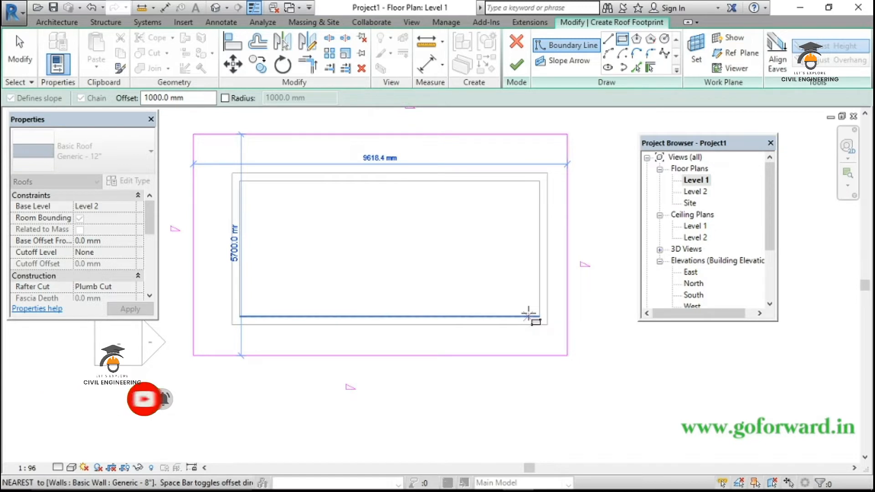
pyautogui.press('space')
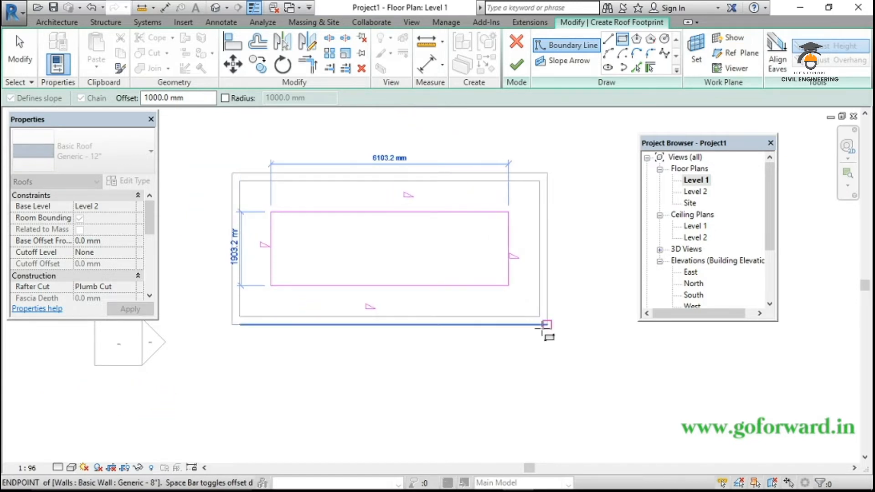
pyautogui.click(567, 345)
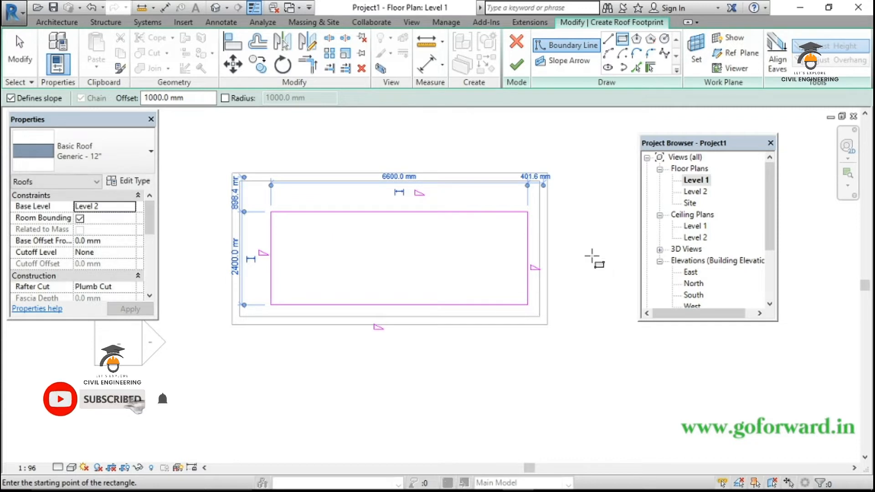
pyautogui.press('Escape')
pyautogui.press('Escape')
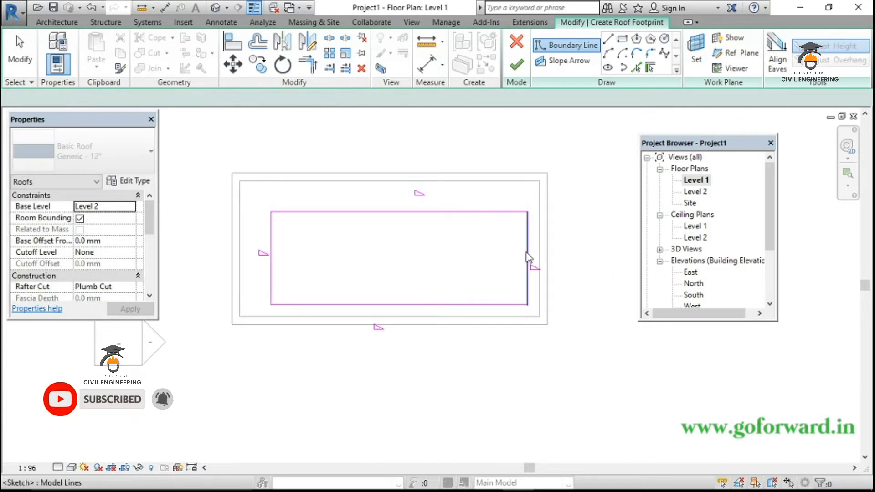
# Move the two short boundary lines of the roof sketch outward to the outer faces of the end walls
pyautogui.click(527, 254)
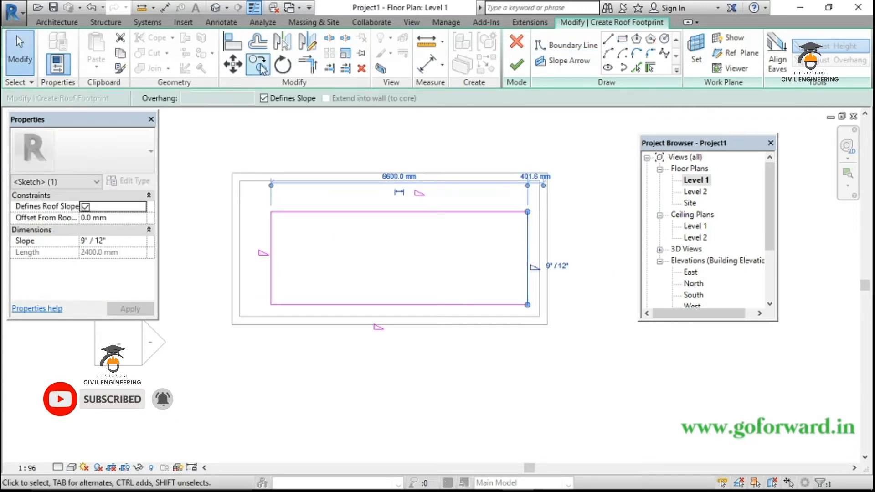
pyautogui.scroll(2, 543, 232)
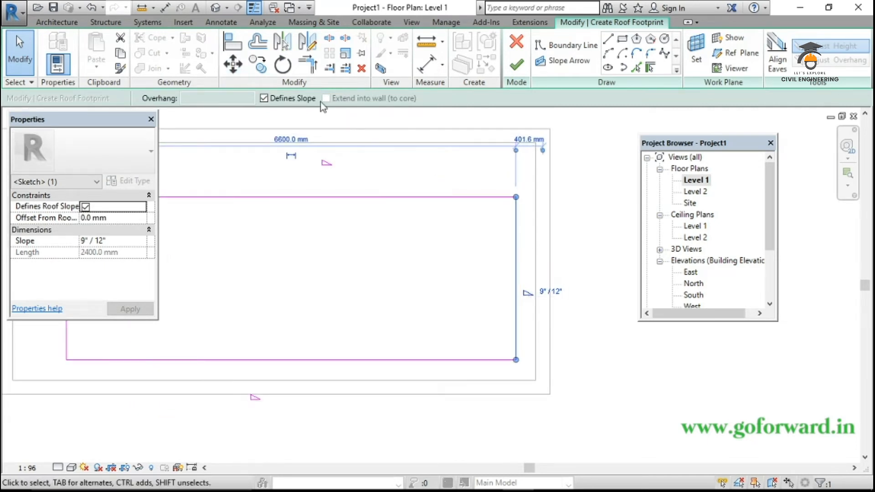
pyautogui.click(233, 64)
pyautogui.click(518, 238)
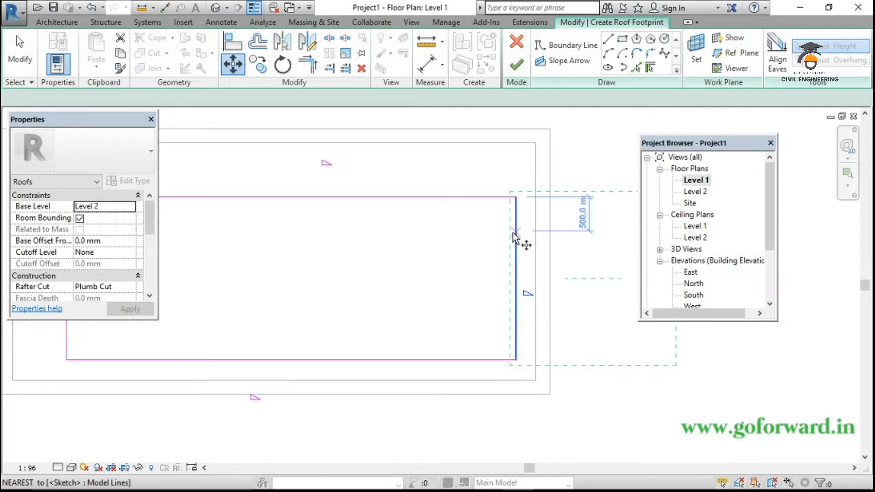
pyautogui.scroll(-1, 534, 235)
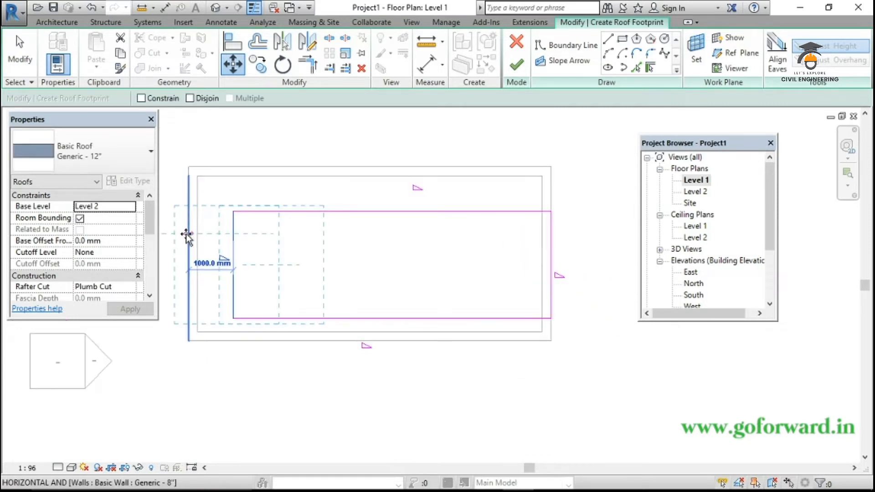
pyautogui.click(270, 227)
# Set the distance from the upper long boundary line to the adjacent long wall to 800 mm
pyautogui.click(340, 212)
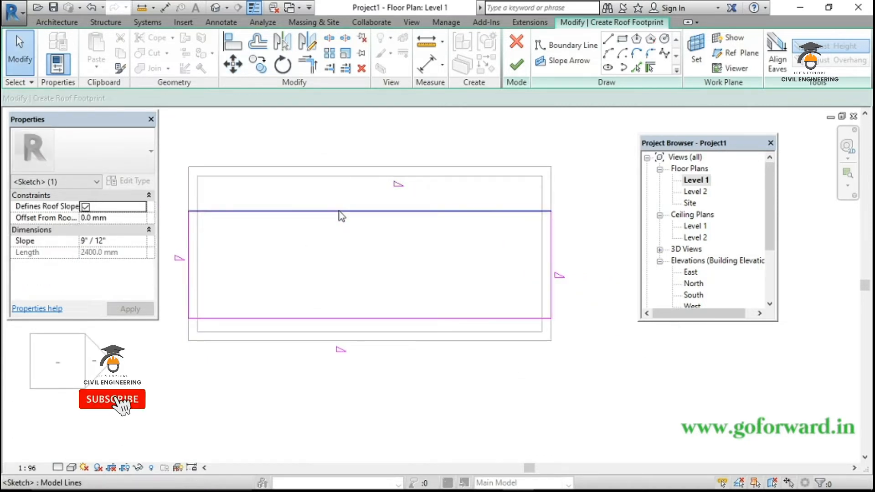
pyautogui.click(359, 210)
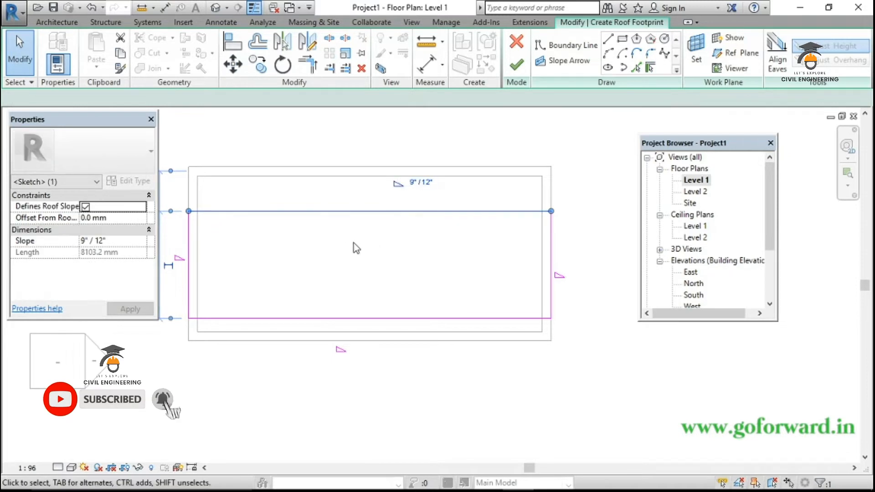
pyautogui.moveTo(360, 259); pyautogui.dragTo(473, 279, button='middle')
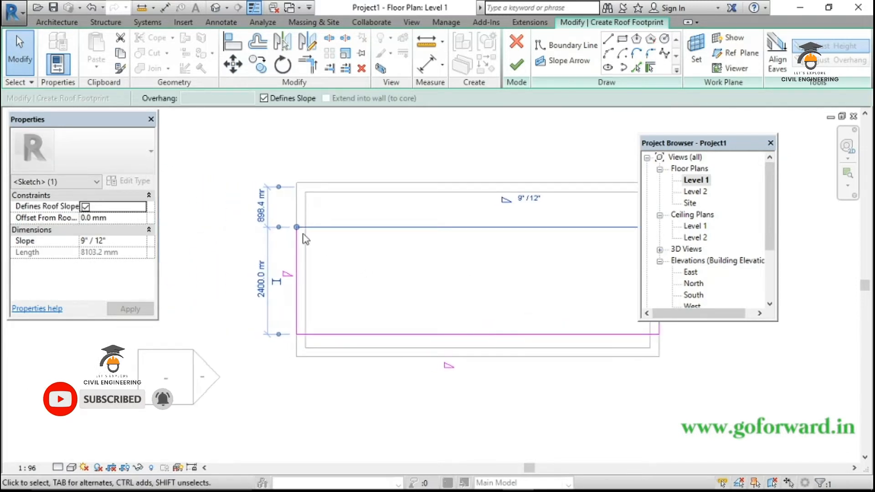
pyautogui.scroll(2, 300, 232)
pyautogui.click(251, 200)
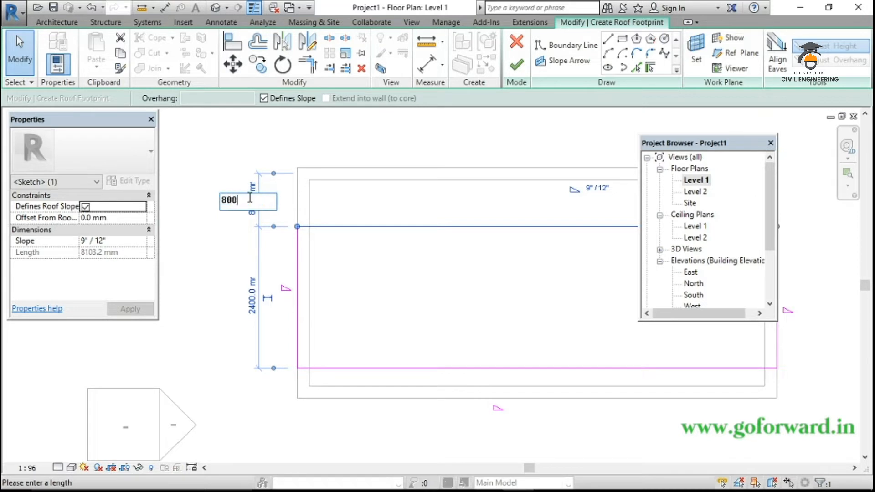
pyautogui.press('Return')
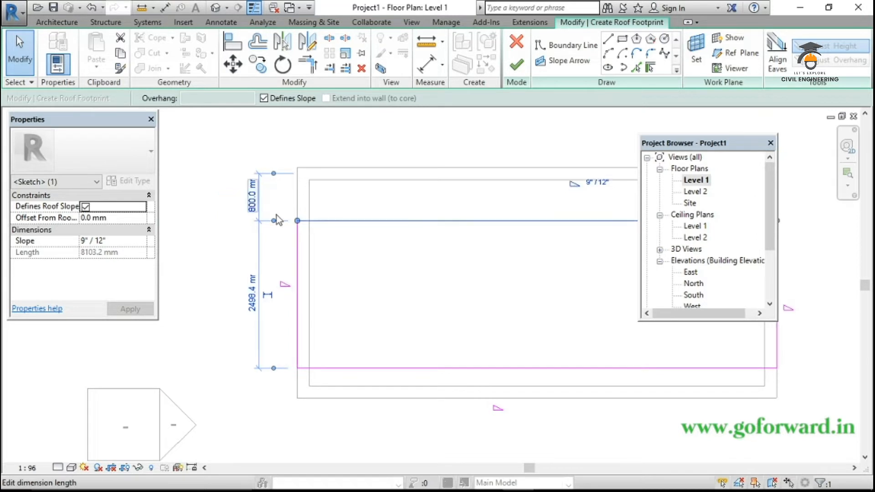
# Set the distance from the lower long boundary line to its adjacent wall to 800 mm
pyautogui.click(428, 368)
pyautogui.scroll(2, 784, 385)
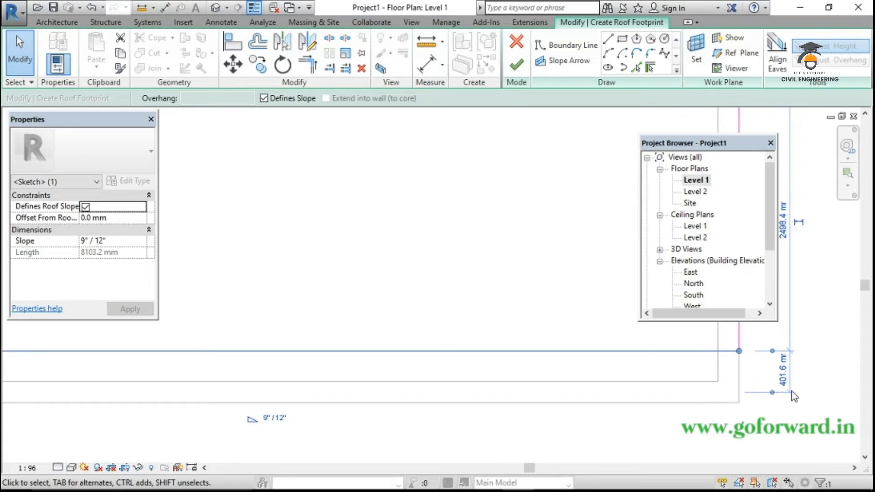
pyautogui.click(784, 385)
pyautogui.write('80')
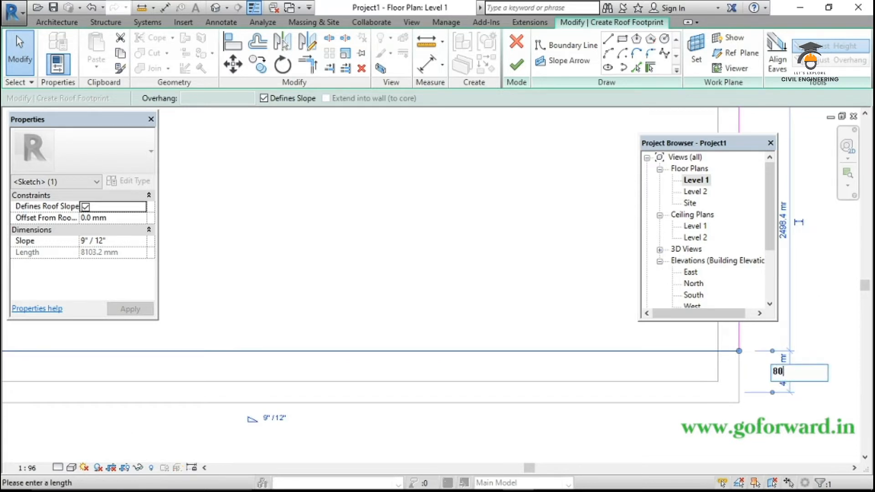
pyautogui.write('0')
pyautogui.press('Return')
pyautogui.click(770, 415)
pyautogui.scroll(-3, 570, 358)
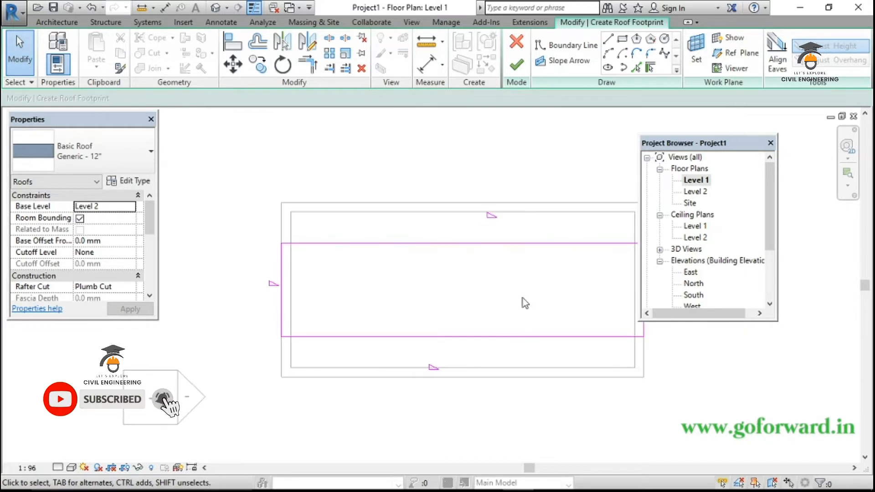
# Remove the roof slope definition from both short boundary lines and finish the footprint roof
pyautogui.moveTo(637, 405); pyautogui.dragTo(540, 416, button='middle')
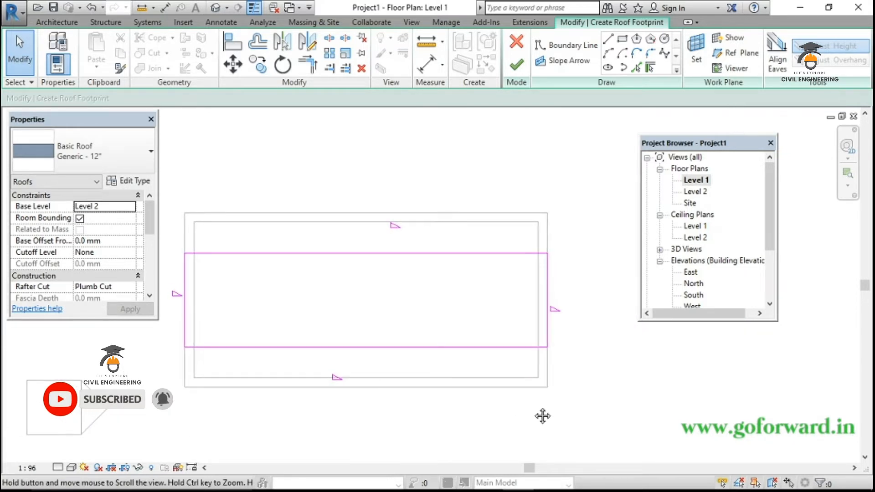
pyautogui.click(549, 294)
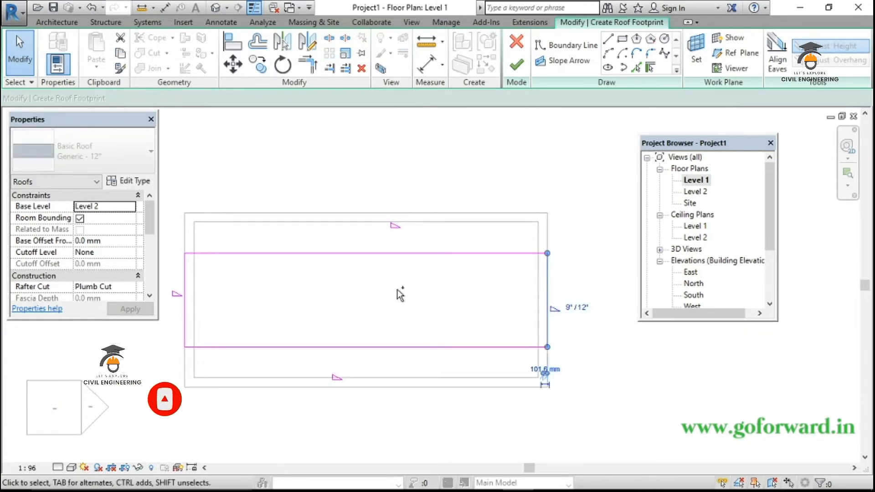
pyautogui.click(190, 291)
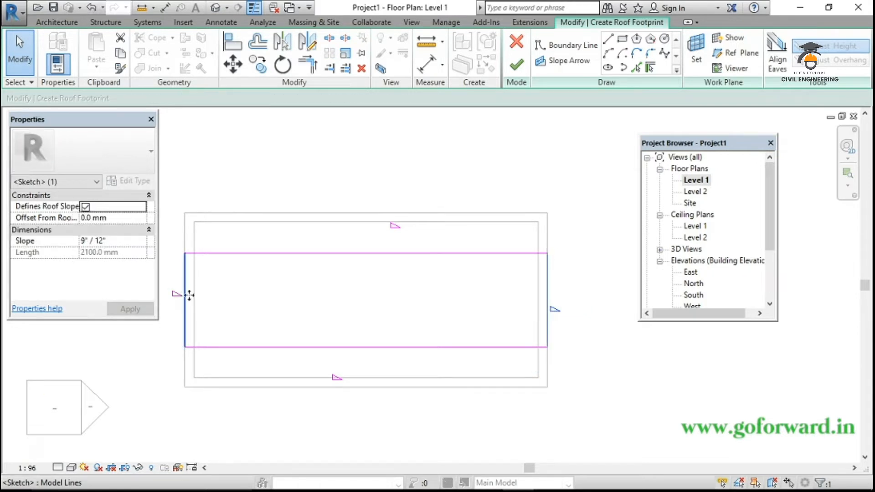
pyautogui.keyDown('ctrl'); pyautogui.click(183, 287); pyautogui.keyUp('ctrl')
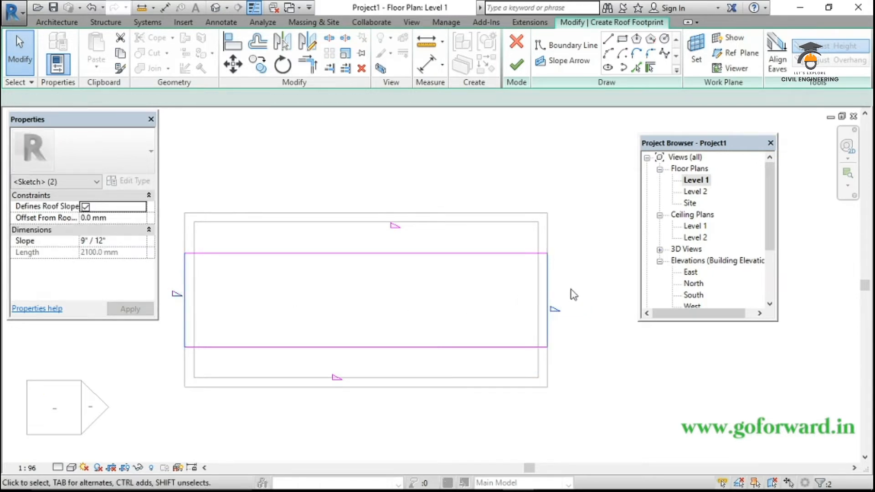
pyautogui.click(86, 207)
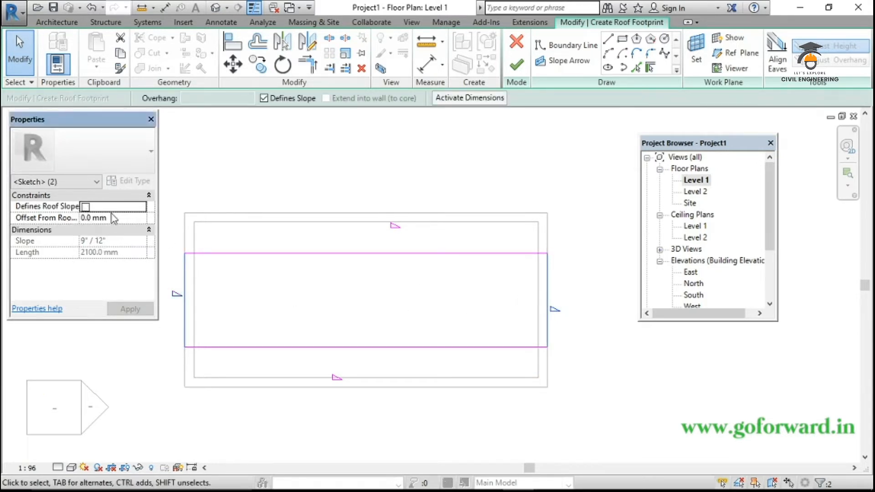
pyautogui.click(408, 169)
pyautogui.click(516, 65)
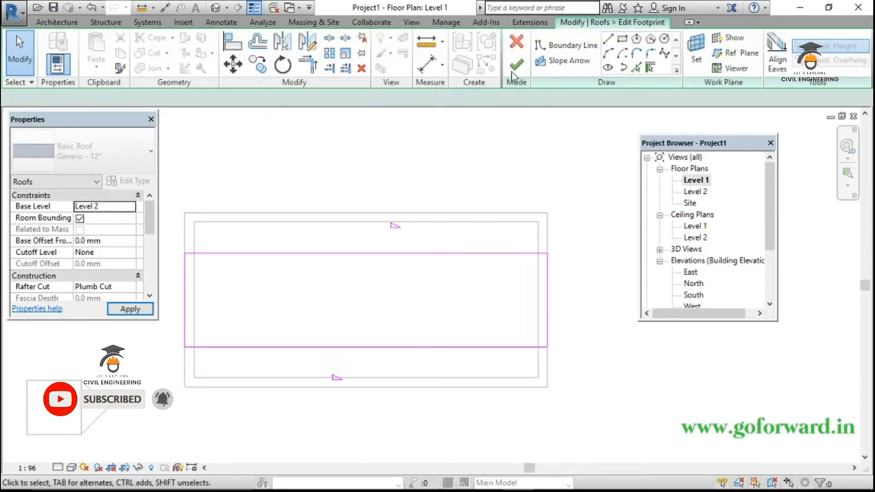
pyautogui.click(514, 71)
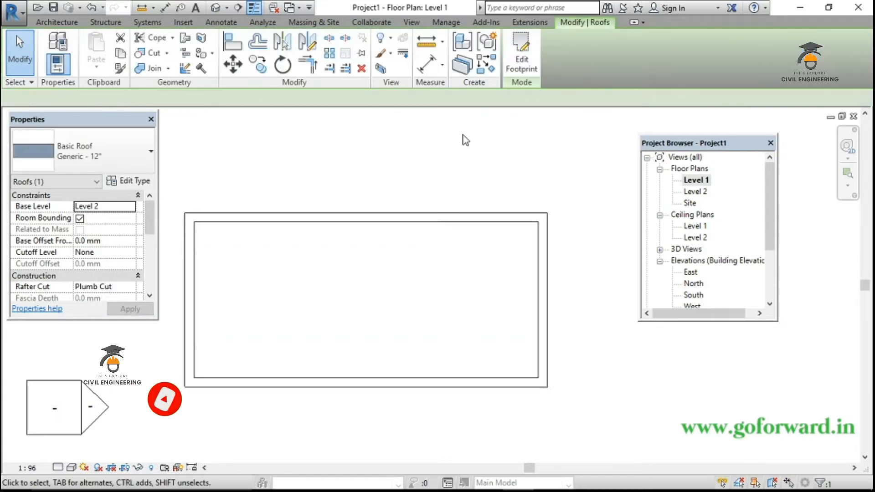
# Inspect the narrow gable roof in the 3D view, and open the Level 2 floor plan
pyautogui.click(217, 8)
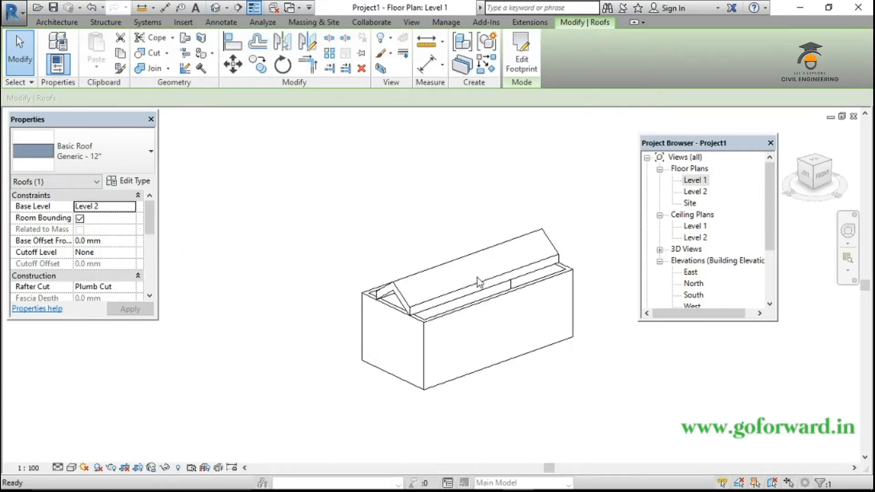
pyautogui.press('Escape')
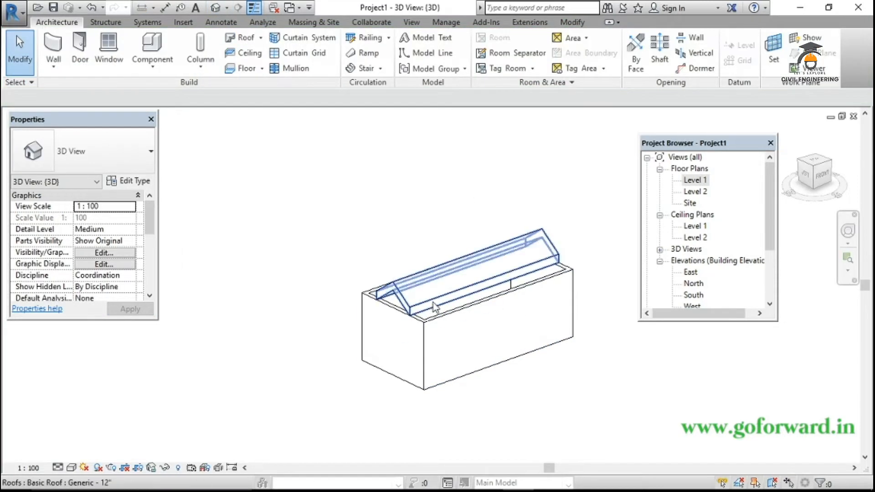
pyautogui.doubleClick(700, 191)
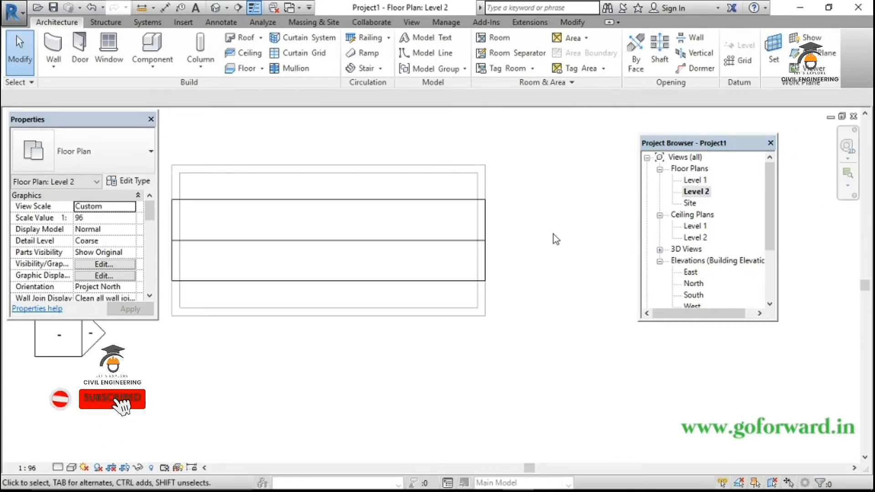
pyautogui.moveTo(502, 295); pyautogui.dragTo(557, 305, button='middle')
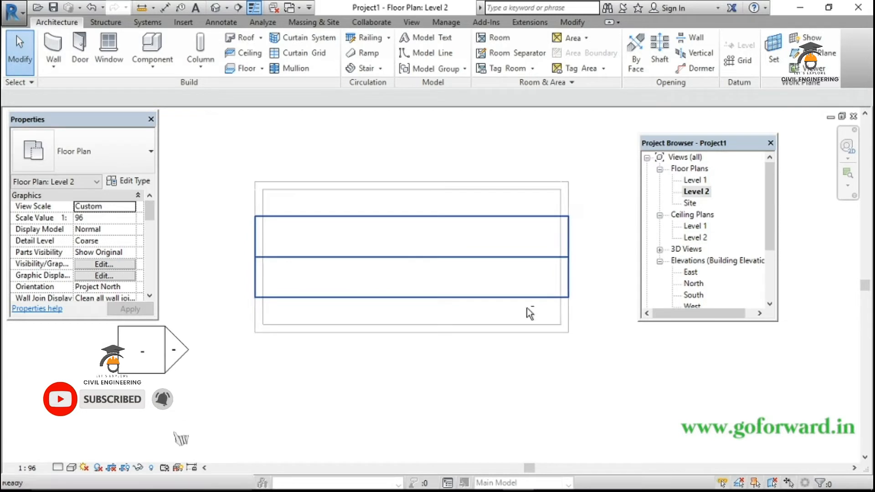
# Start a roof by footprint and sketch a rectangular boundary from the gable roof's lower edge to the outer face of the lower long wall
pyautogui.scroll(1, 475, 347)
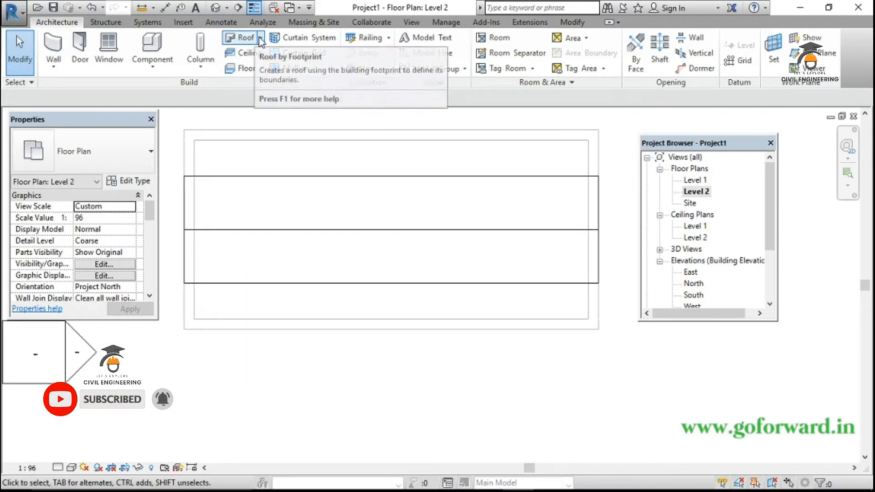
pyautogui.click(260, 38)
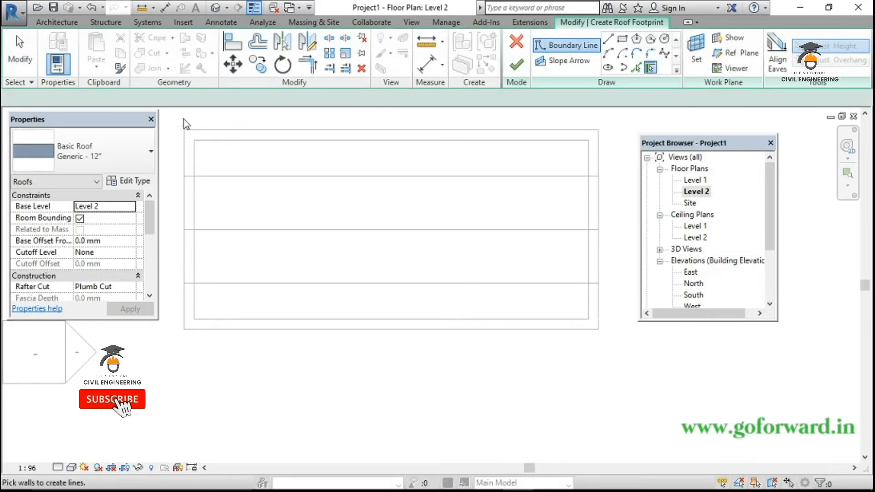
pyautogui.click(622, 41)
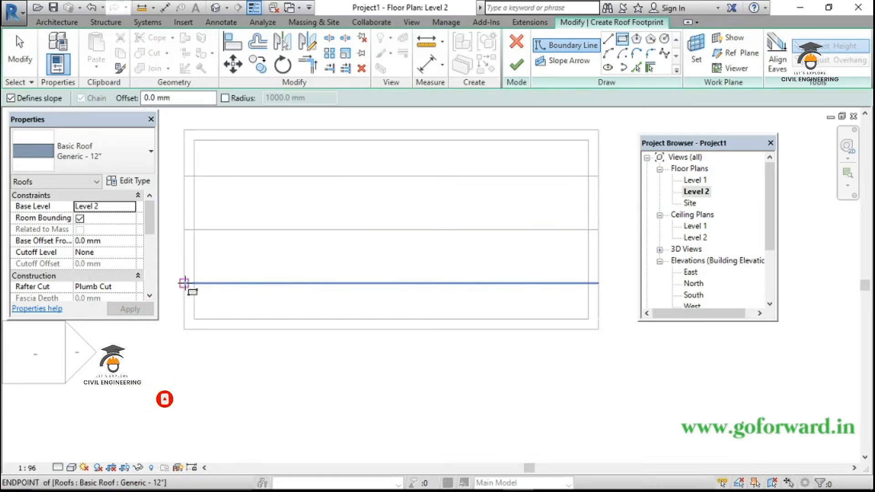
pyautogui.click(184, 283)
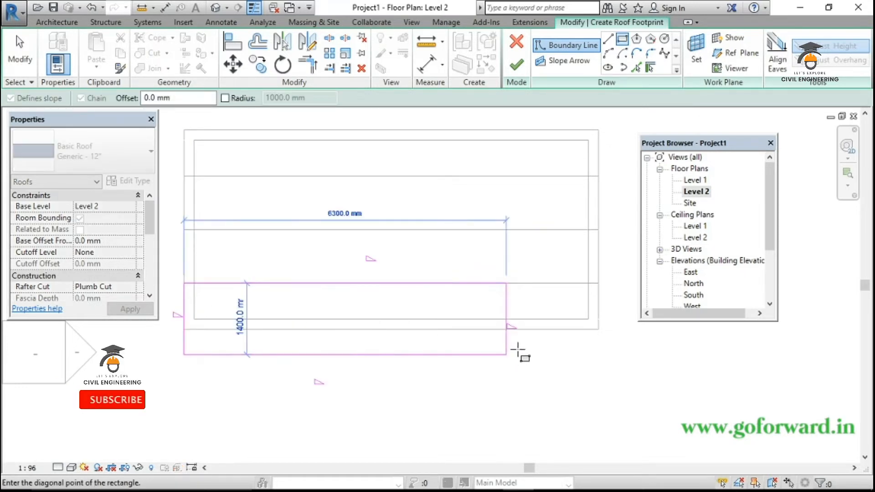
pyautogui.click(598, 329)
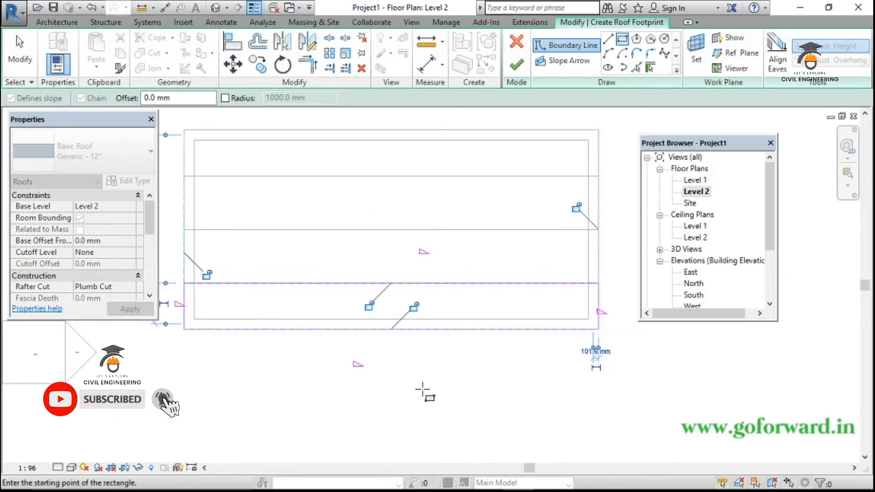
pyautogui.scroll(-1, 423, 390)
pyautogui.press('Escape')
pyautogui.press('Escape')
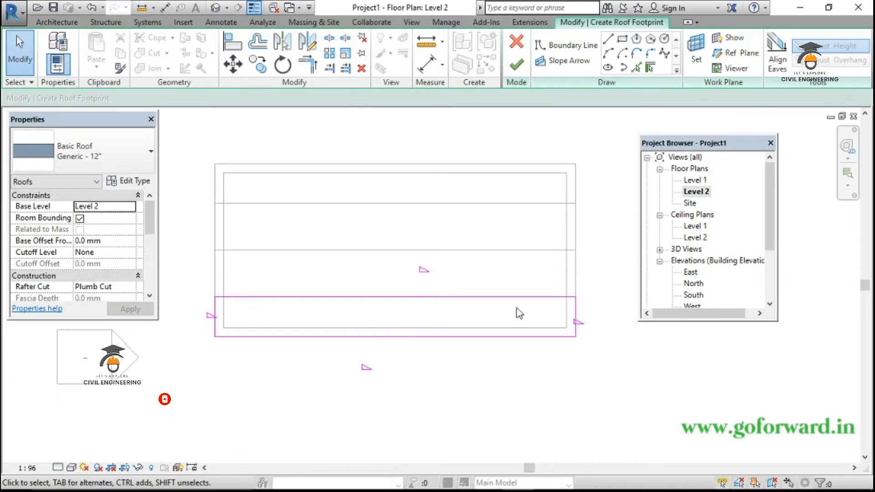
# Remove the roof slope definition from the upper long line and both short lines of the strip boundary, and finish the roof
pyautogui.moveTo(602, 314); pyautogui.dragTo(329, 276)
pyautogui.moveTo(198, 280); pyautogui.dragTo(197, 280)
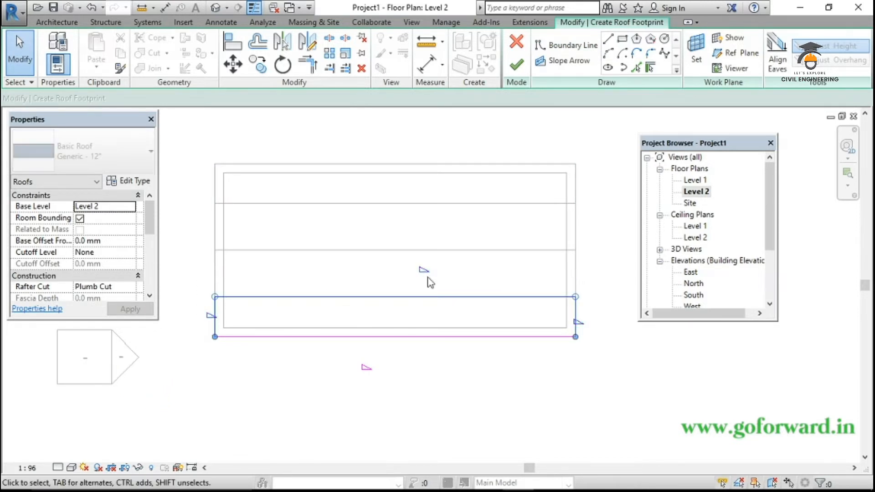
pyautogui.click(85, 206)
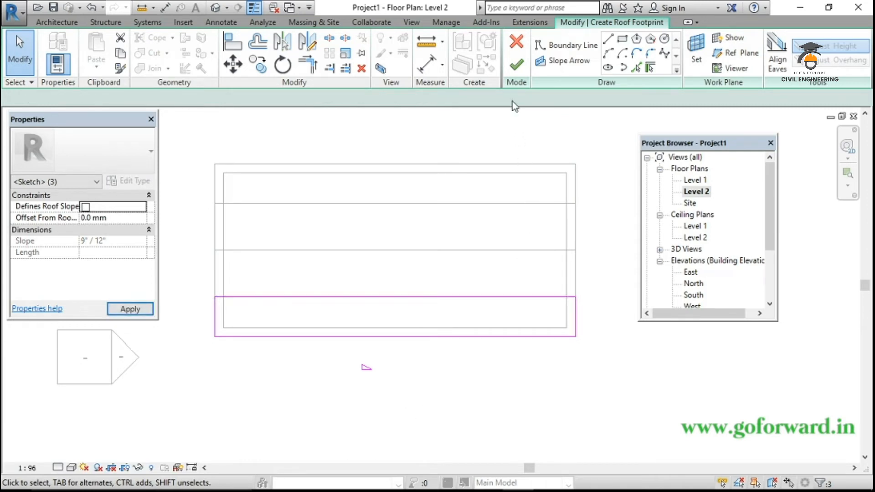
pyautogui.click(518, 67)
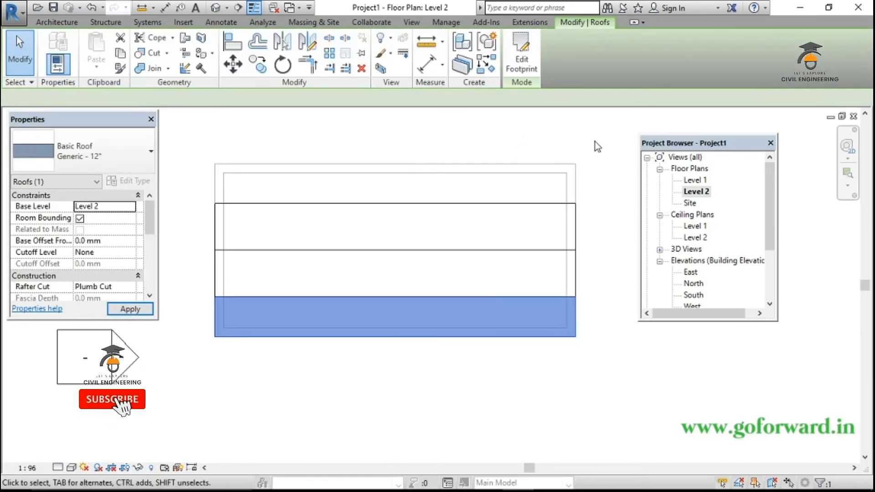
# Mirror a copy of the lower strip roof about the central gable roof's ridge line
pyautogui.click(595, 142)
pyautogui.moveTo(186, 277); pyautogui.dragTo(601, 398)
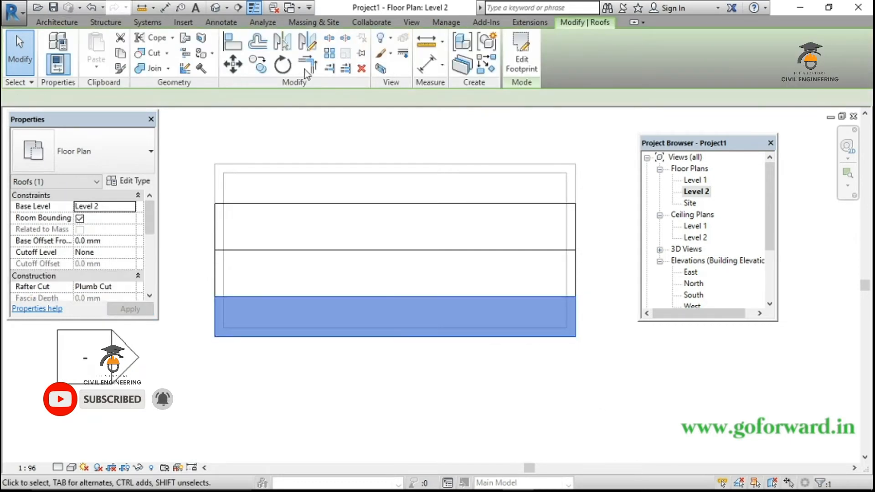
pyautogui.click(284, 45)
pyautogui.scroll(1, 250, 252)
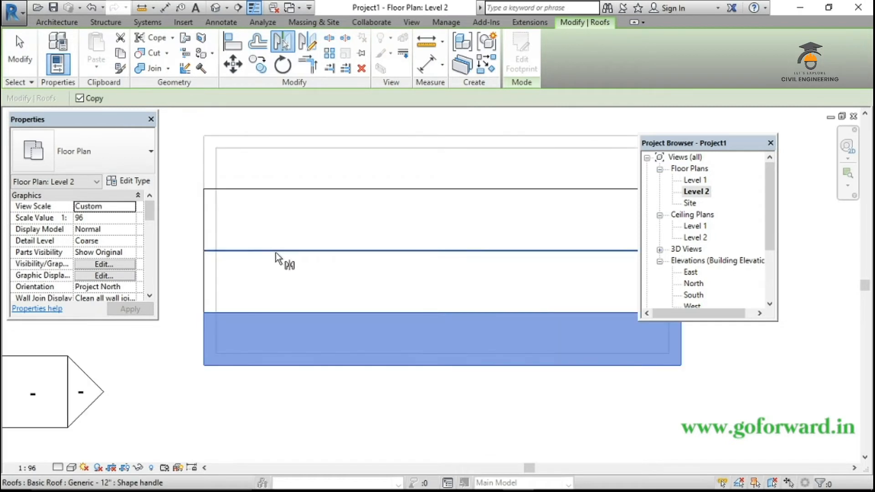
pyautogui.click(294, 252)
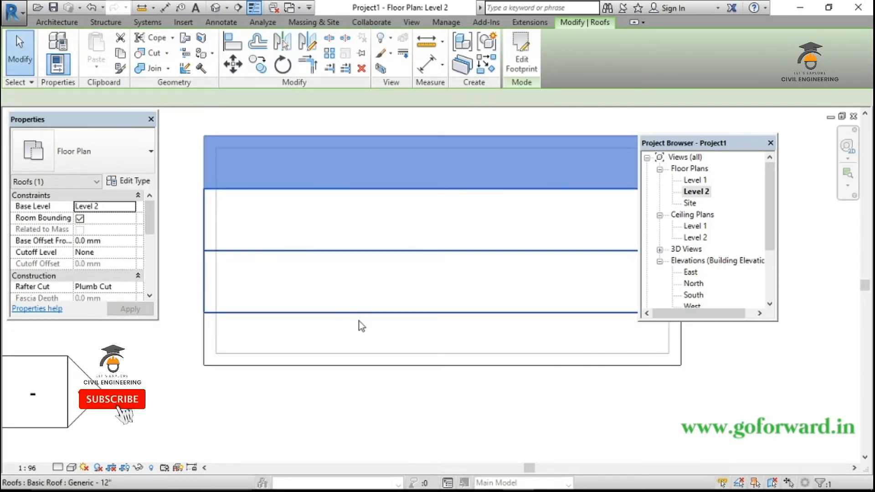
pyautogui.click(450, 393)
pyautogui.scroll(-1, 351, 160)
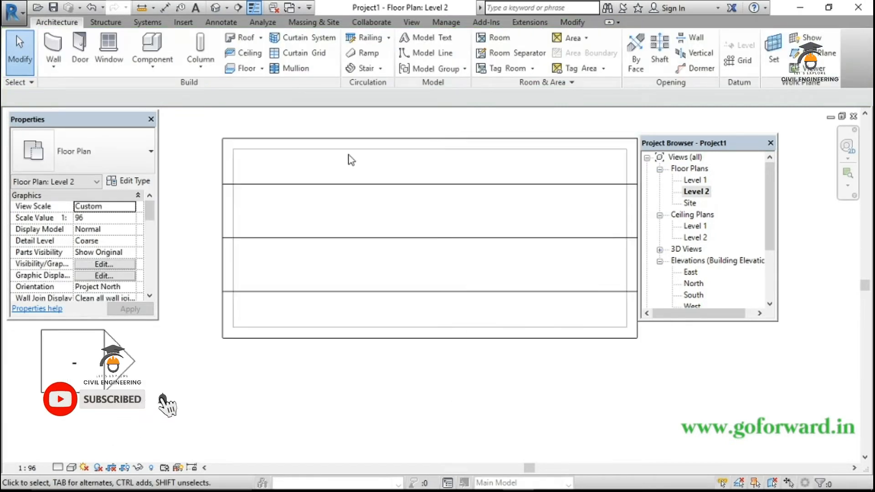
# Place a vertical building section across the three roofs and open its section view
pyautogui.click(238, 7)
pyautogui.click(345, 120)
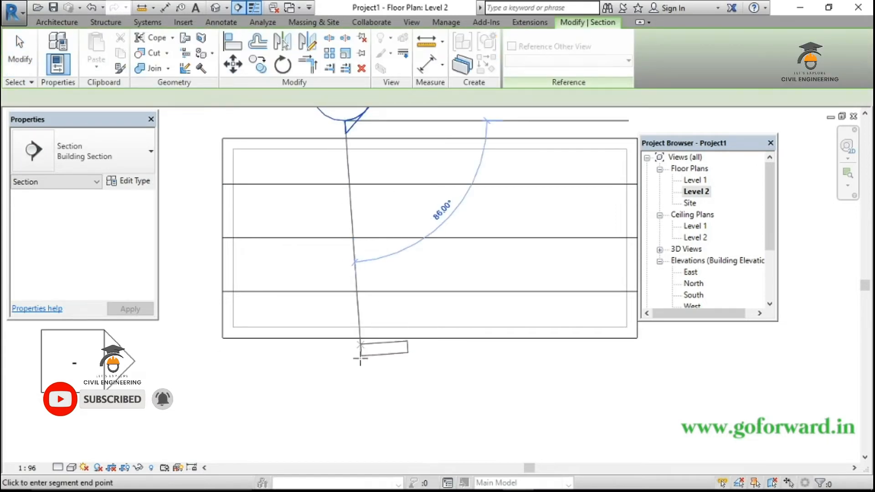
pyautogui.click(345, 384)
pyautogui.scroll(-1, 412, 368)
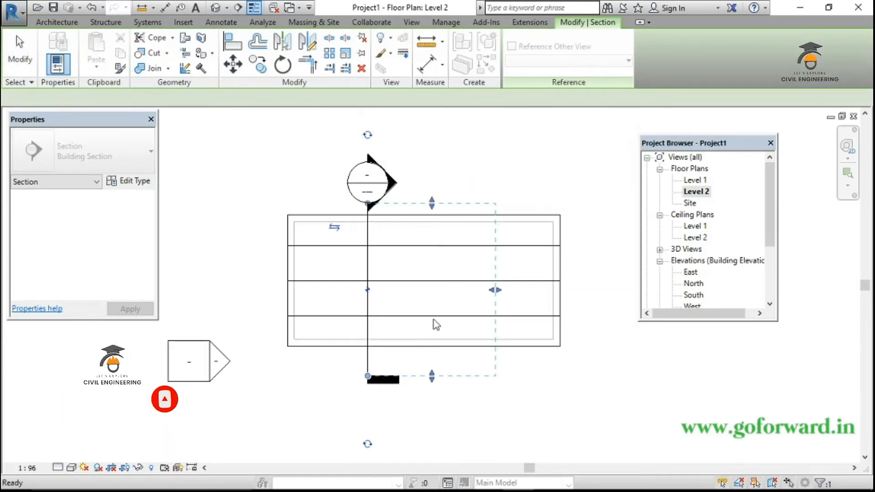
pyautogui.click(491, 151)
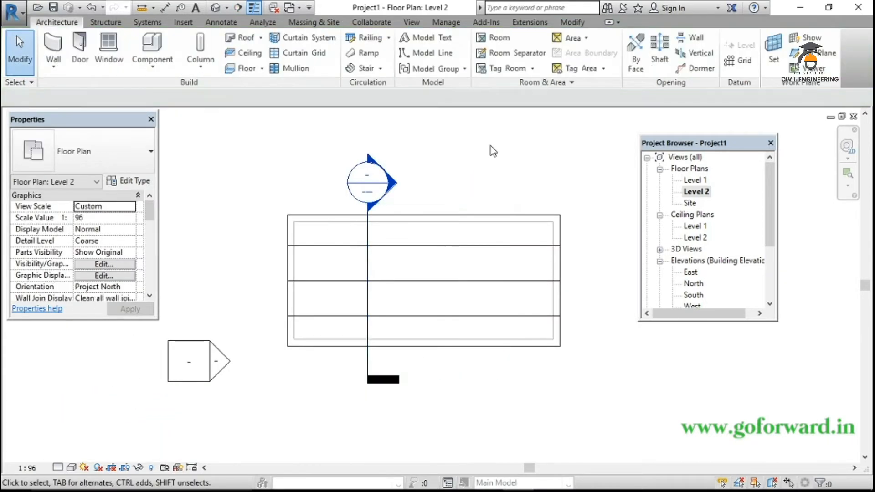
pyautogui.doubleClick(391, 184)
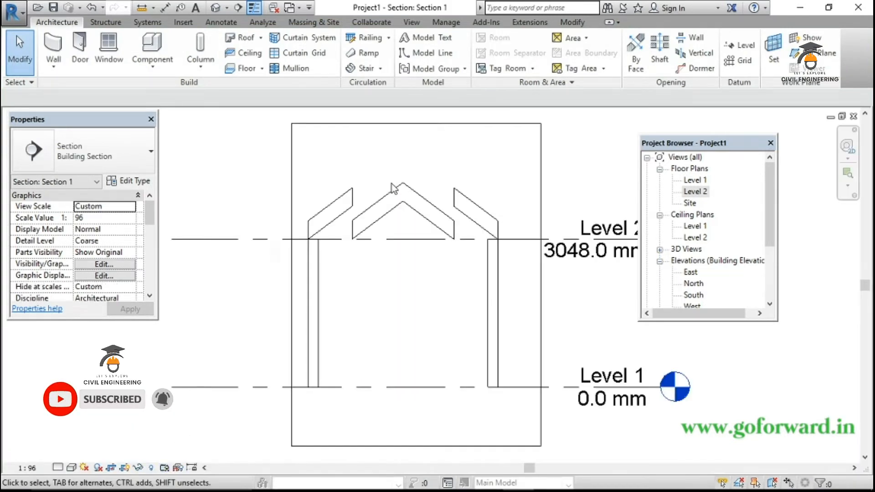
# Move the central gable roof straight up by about 1600 mm in the section view
pyautogui.scroll(2, 396, 232)
pyautogui.click(404, 192)
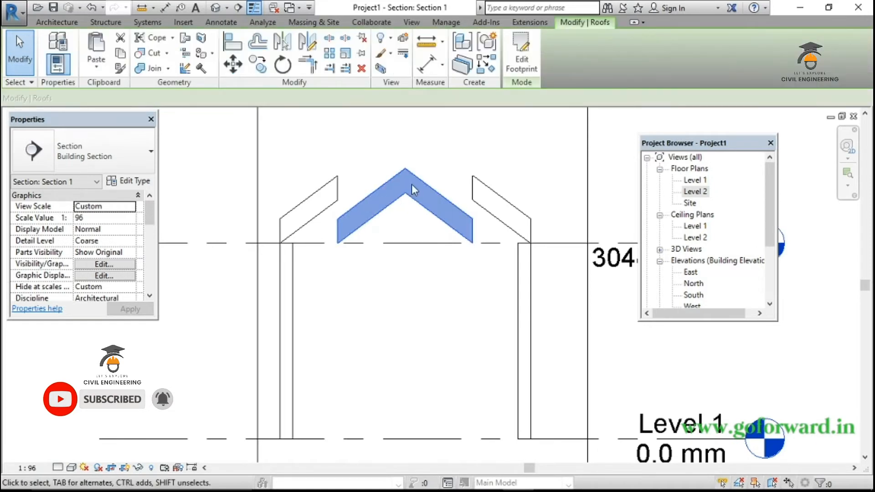
pyautogui.click(233, 63)
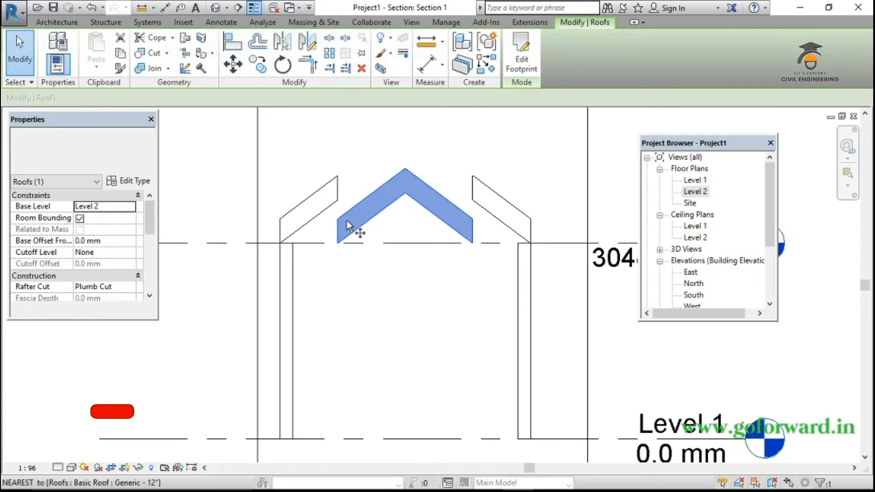
pyautogui.click(337, 242)
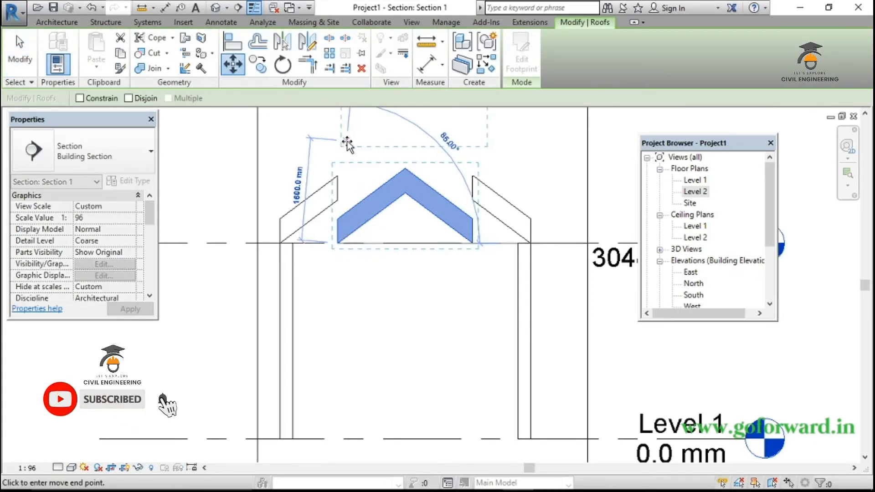
pyautogui.click(344, 142)
pyautogui.press('Escape')
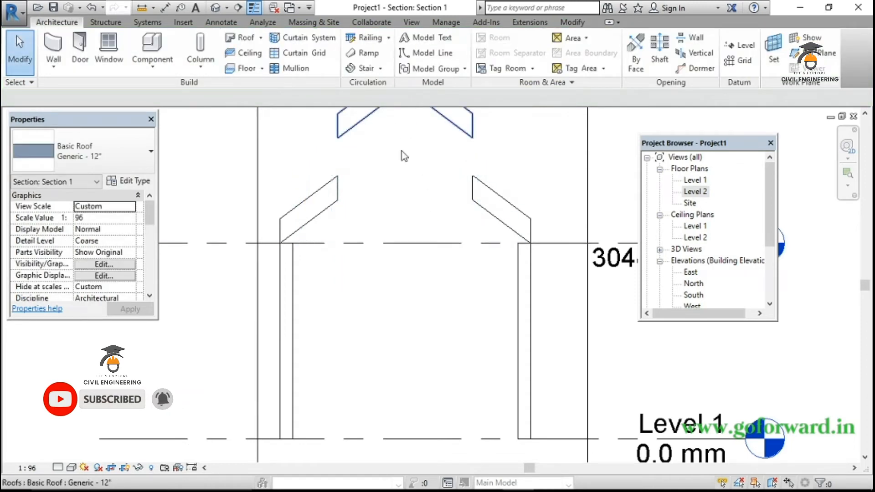
# In the 3D view, attach the top of the near end wall to both side roofs and the raised gable roof
pyautogui.click(214, 8)
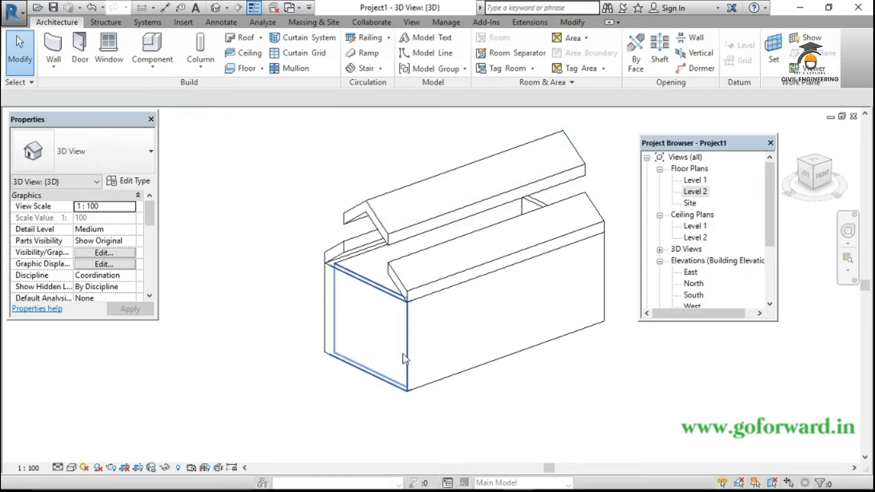
pyautogui.click(376, 291)
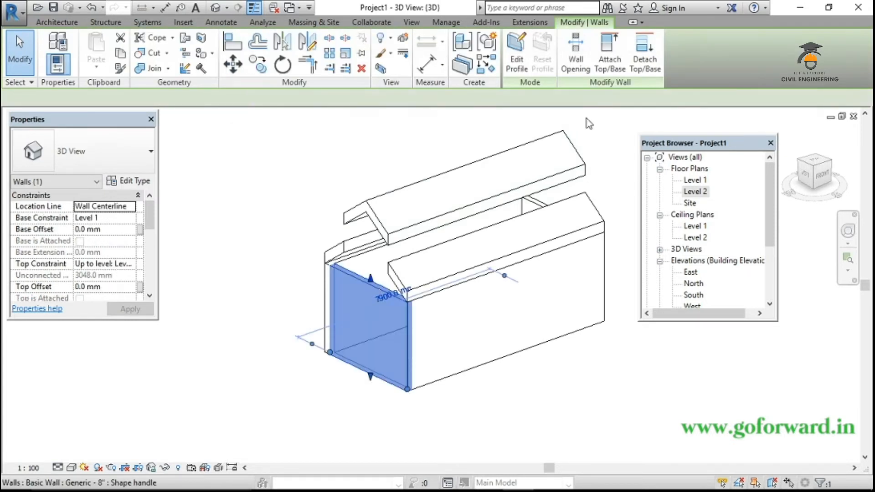
pyautogui.click(603, 60)
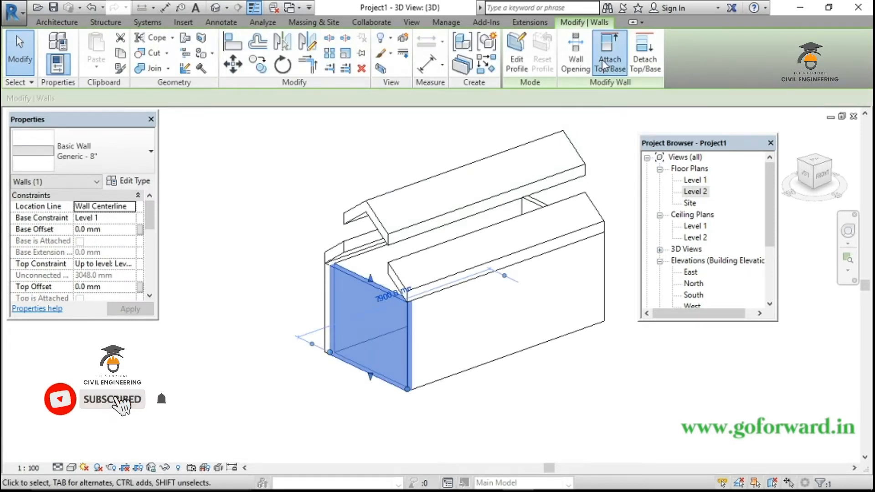
pyautogui.click(345, 254)
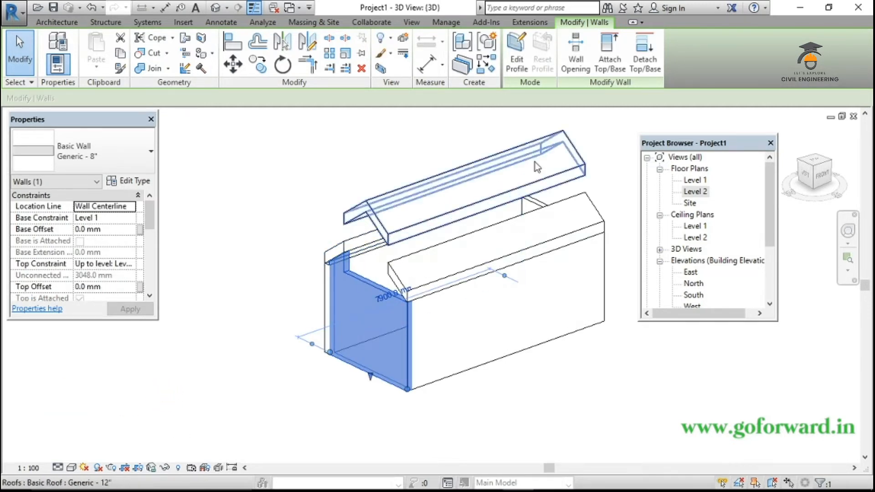
pyautogui.click(610, 60)
pyautogui.click(394, 295)
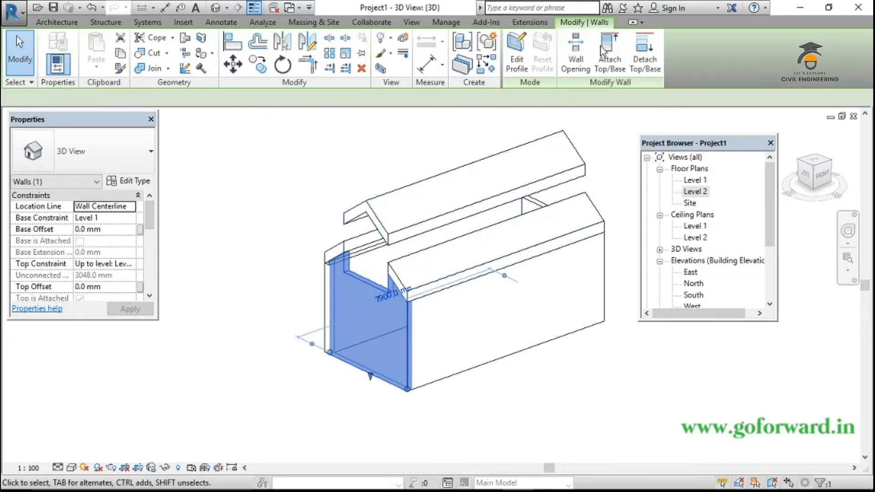
pyautogui.click(609, 59)
pyautogui.click(374, 223)
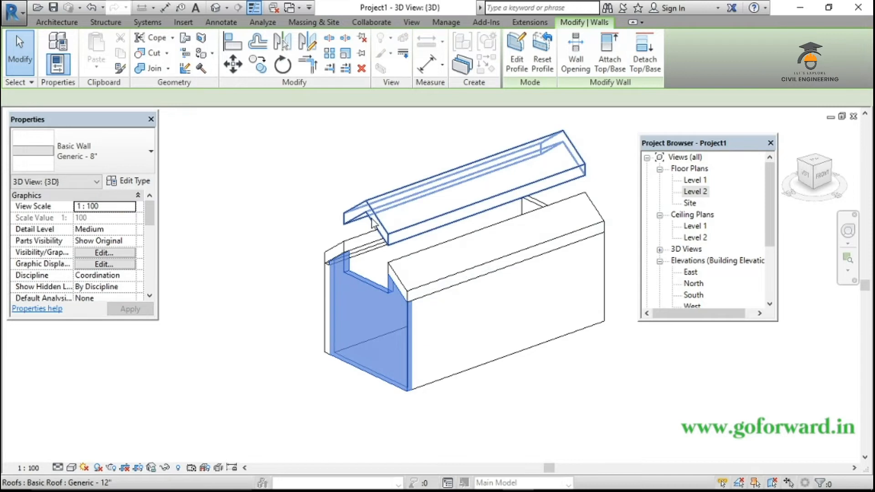
pyautogui.click(543, 396)
# Attach the top of the opposite end wall to the raised gable roof and inspect the model from several sides
pyautogui.keyDown('shift'); pyautogui.moveTo(531, 327); pyautogui.dragTo(420, 386, button='middle'); pyautogui.keyUp('shift')
pyautogui.moveTo(542, 286); pyautogui.dragTo(555, 278, button='middle')
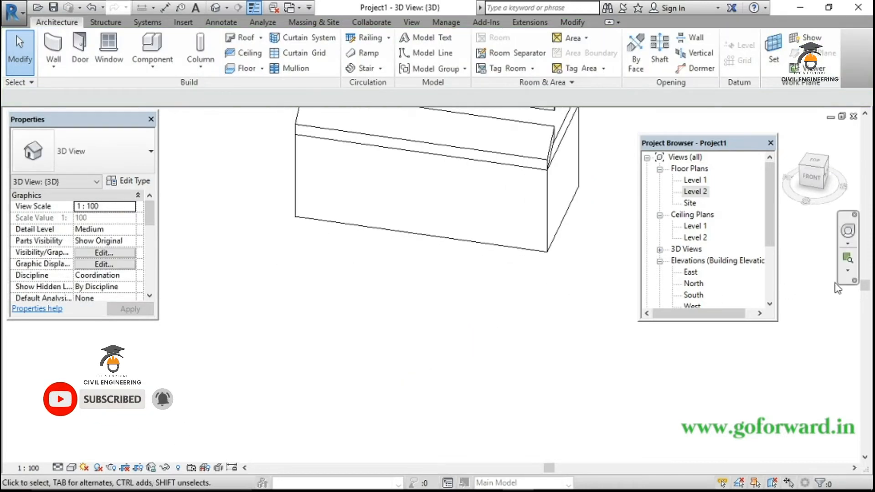
pyautogui.scroll(-3, 865, 255)
pyautogui.keyDown('shift'); pyautogui.moveTo(593, 406); pyautogui.dragTo(597, 434, button='middle'); pyautogui.keyUp('shift')
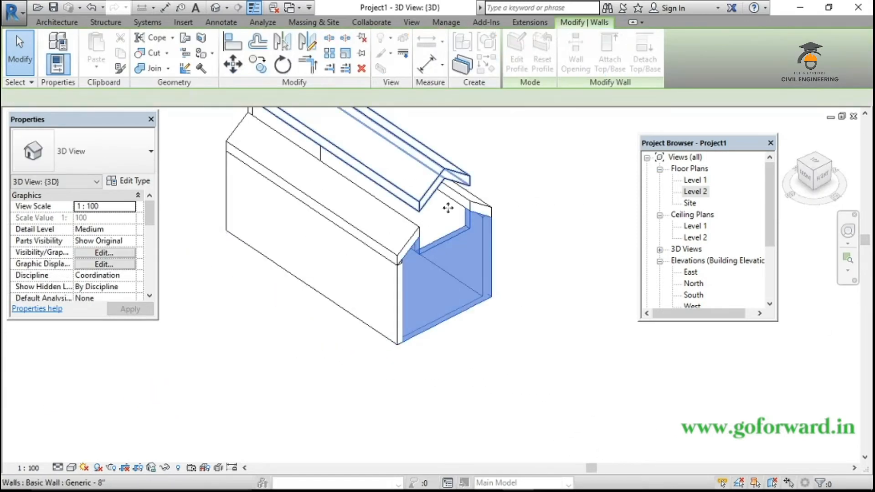
pyautogui.click(448, 204)
pyautogui.click(543, 399)
pyautogui.keyDown('shift'); pyautogui.moveTo(455, 398); pyautogui.dragTo(412, 429, button='middle'); pyautogui.keyUp('shift')
pyautogui.keyDown('shift'); pyautogui.moveTo(489, 428); pyautogui.dragTo(513, 357, button='middle'); pyautogui.keyUp('shift')
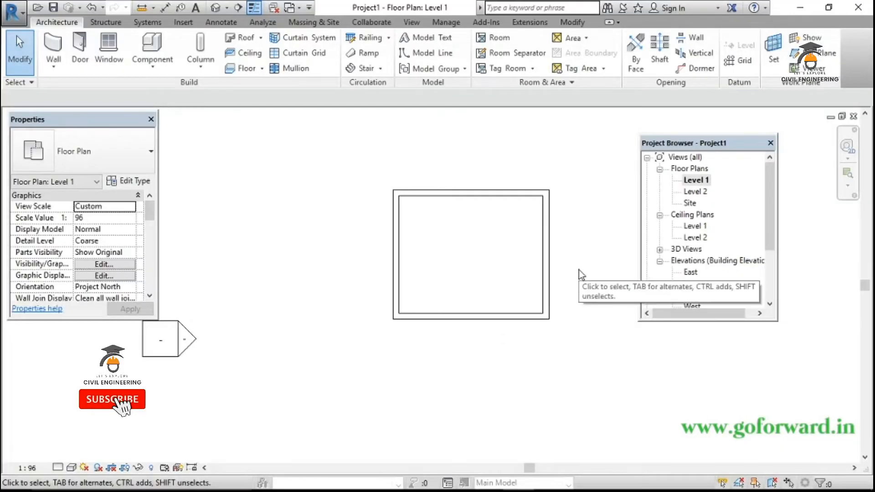
# Create a roof by footprint on Level 2 with a rectangular slope-defining boundary offset 1000 mm outside the walls, and inspect it in 3D
pyautogui.moveTo(570, 273); pyautogui.dragTo(529, 293, button='middle')
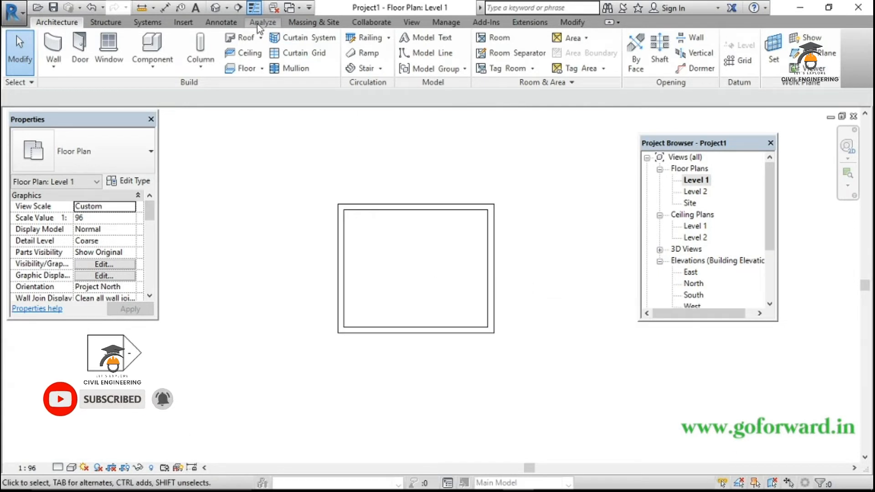
pyautogui.click(264, 38)
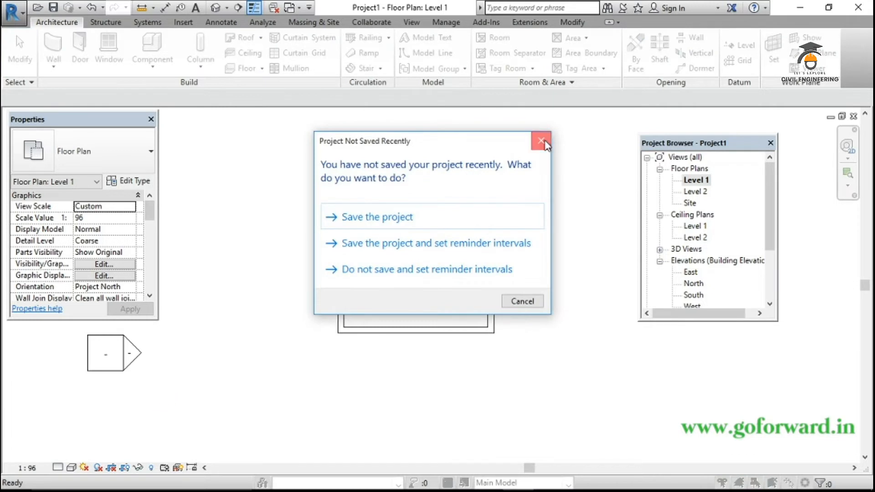
pyautogui.click(544, 143)
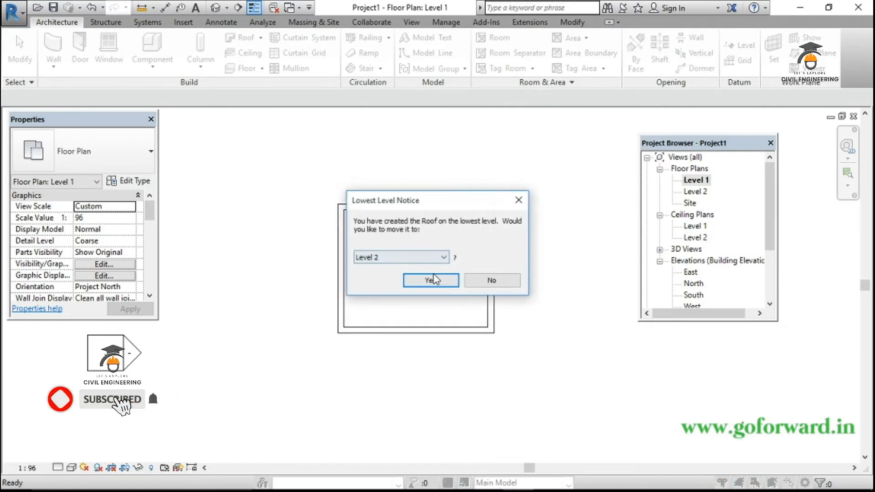
pyautogui.click(432, 279)
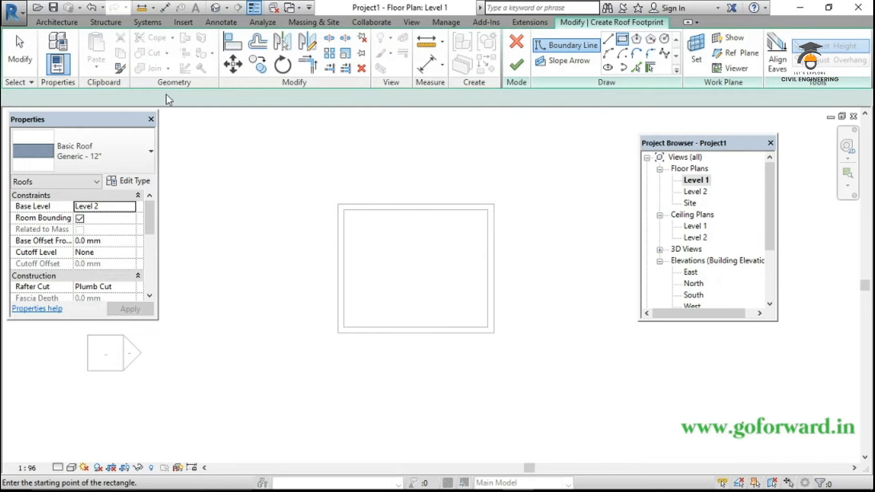
pyautogui.doubleClick(159, 97)
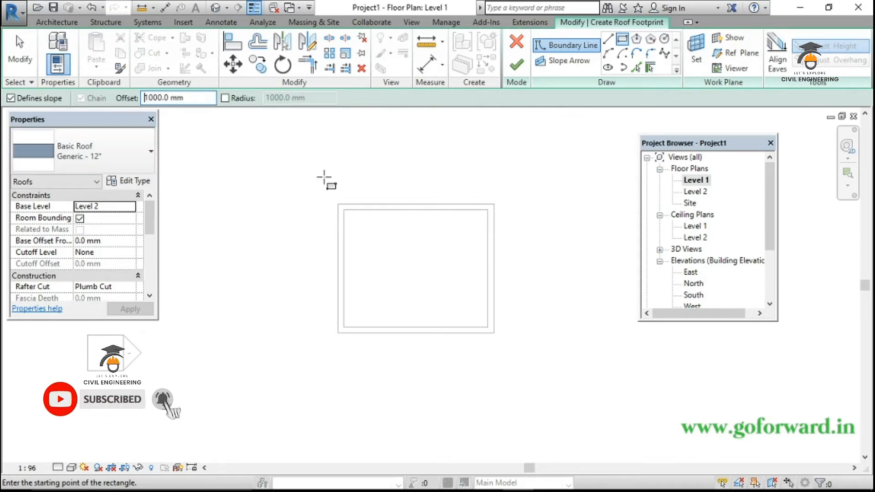
pyautogui.click(338, 204)
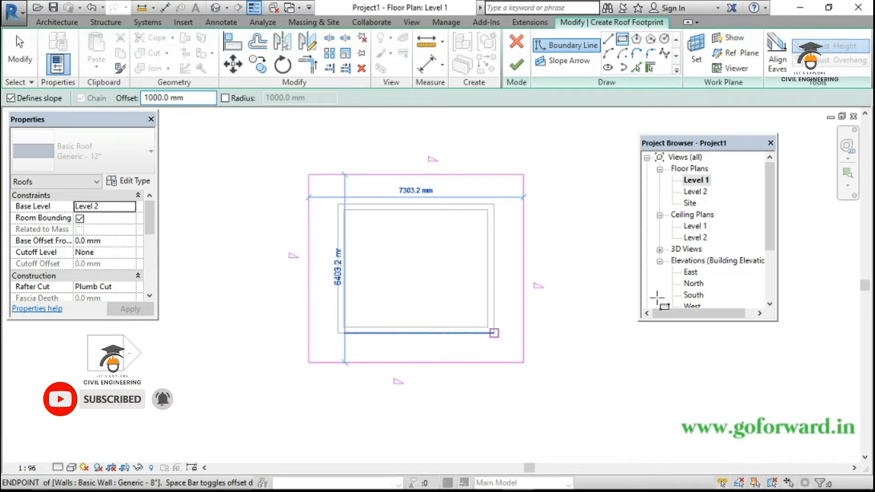
pyautogui.click(495, 333)
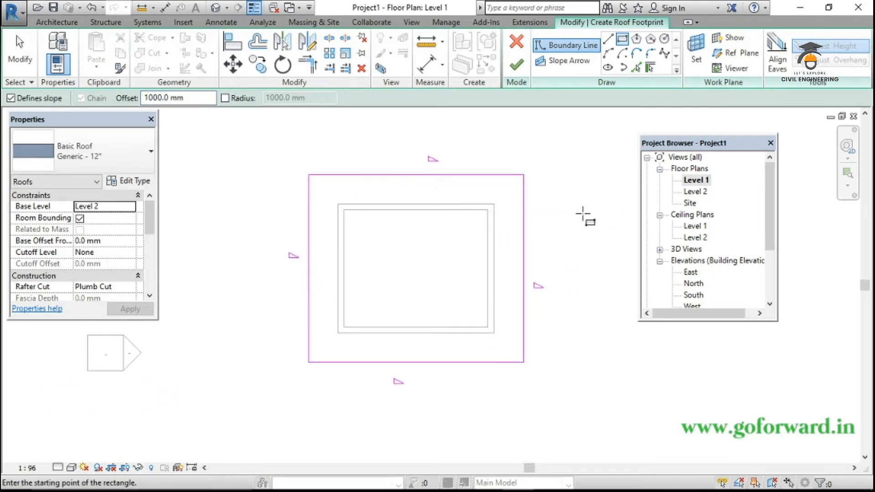
pyautogui.click(521, 67)
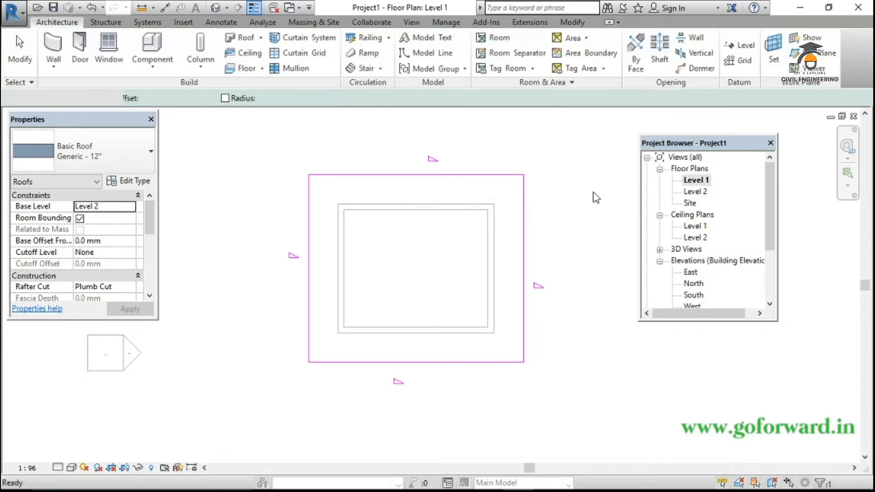
pyautogui.click(216, 8)
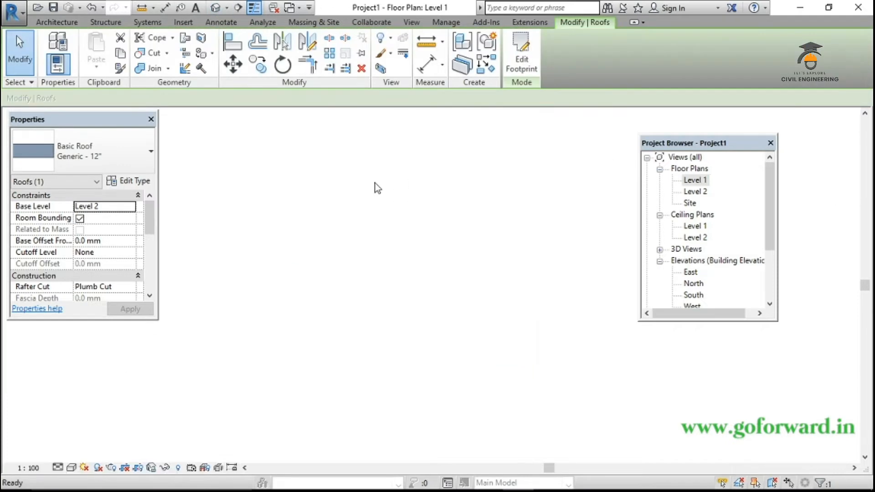
pyautogui.click(519, 354)
pyautogui.keyDown('shift'); pyautogui.moveTo(481, 364); pyautogui.dragTo(502, 405, button='middle'); pyautogui.keyUp('shift')
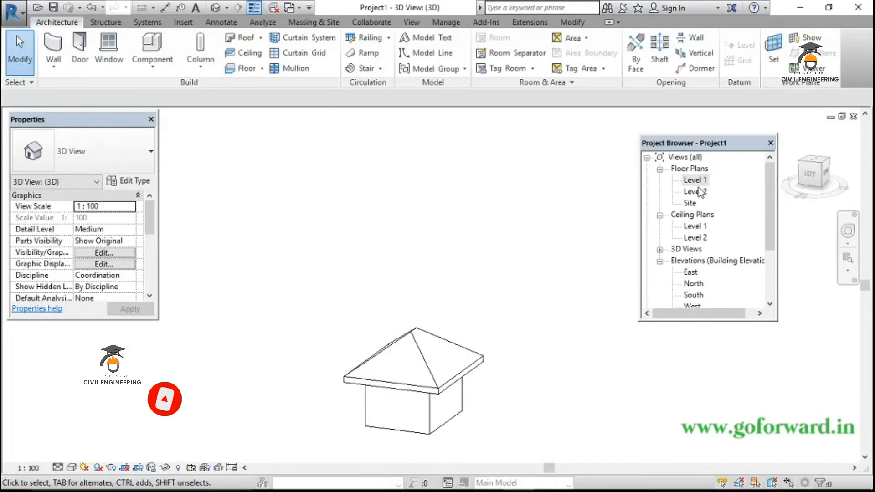
# In the Level 2 floor plan, open the roof's footprint for editing and draw two horizontal reference planes across it
pyautogui.doubleClick(696, 191)
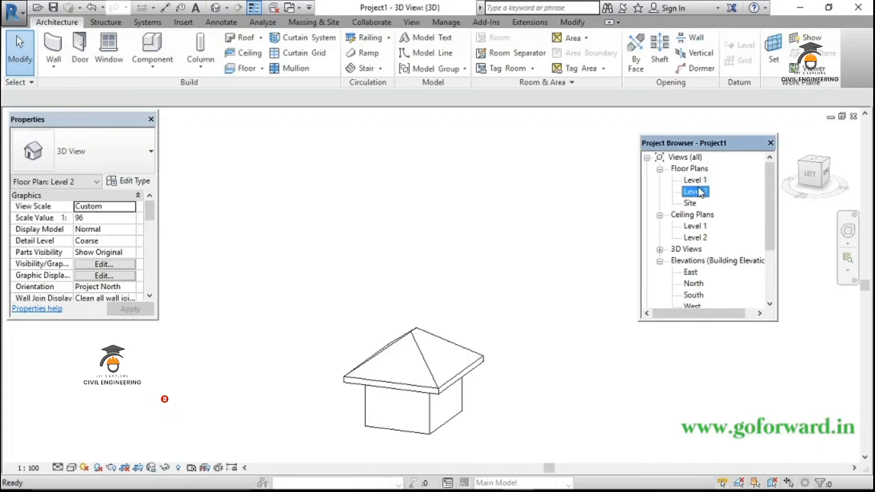
pyautogui.moveTo(619, 362); pyautogui.dragTo(458, 368, button='middle')
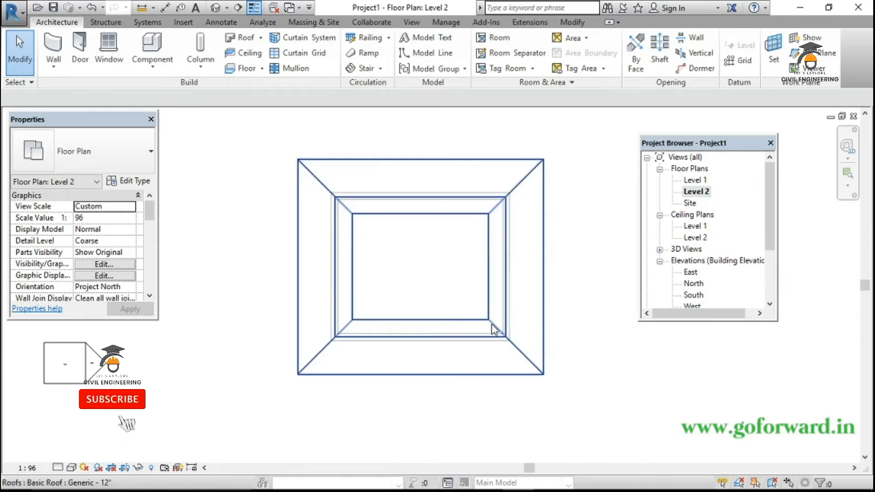
pyautogui.click(501, 339)
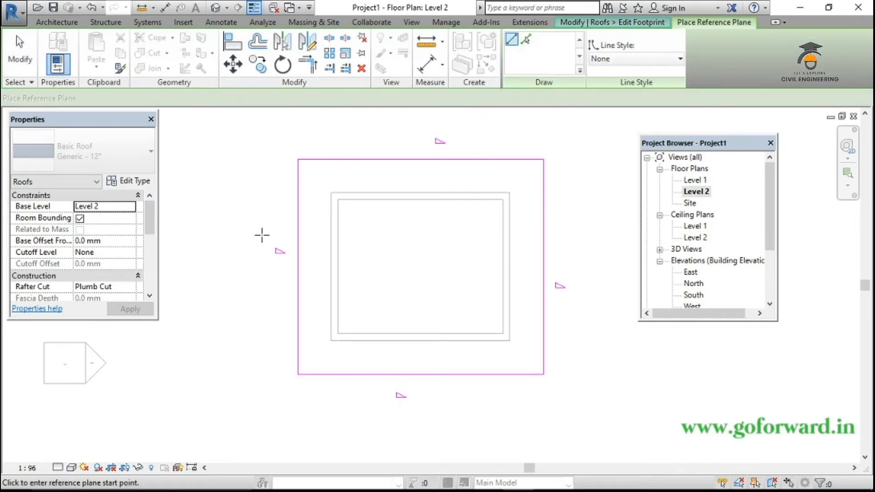
pyautogui.click(566, 235)
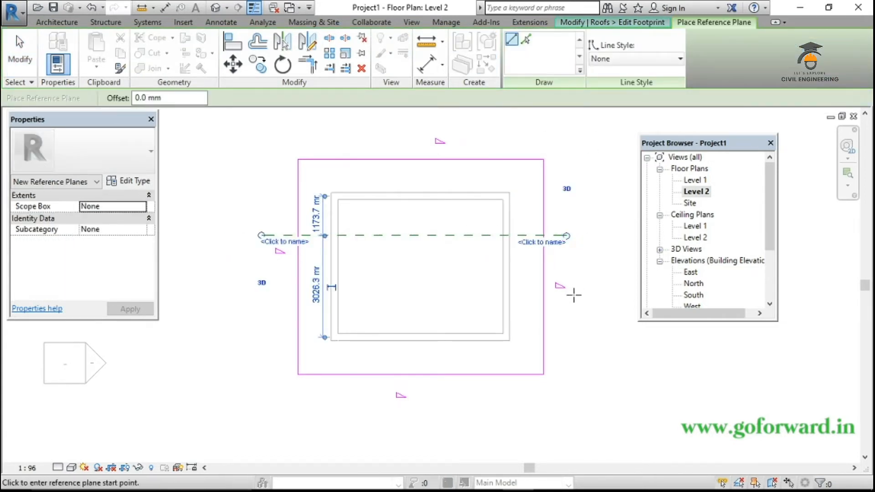
pyautogui.click(566, 296)
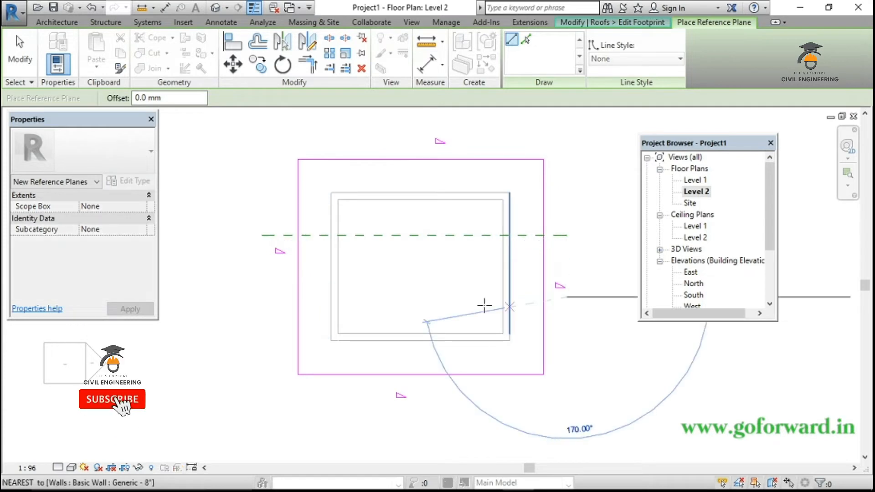
pyautogui.click(255, 297)
pyautogui.press('Escape')
pyautogui.press('Escape')
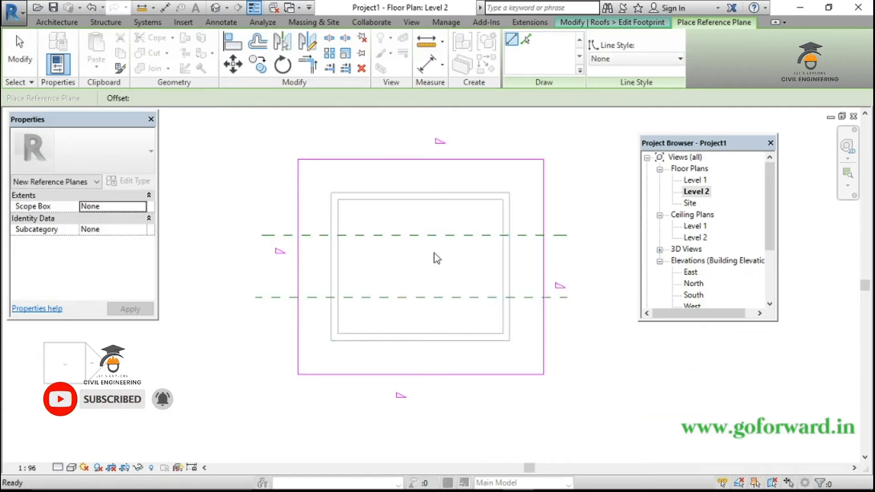
# Set the upper reference plane's distance from the upper wall's centreline to 1000 mm
pyautogui.click(524, 233)
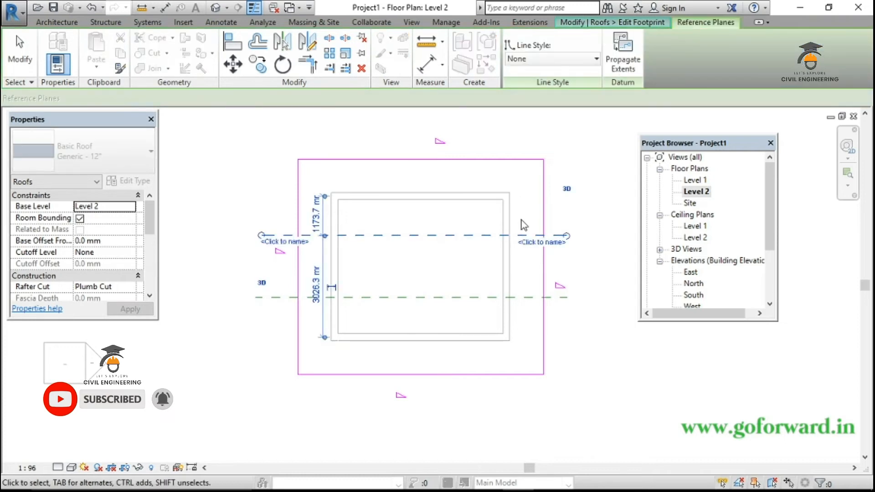
pyautogui.scroll(2, 330, 232)
pyautogui.click(317, 218)
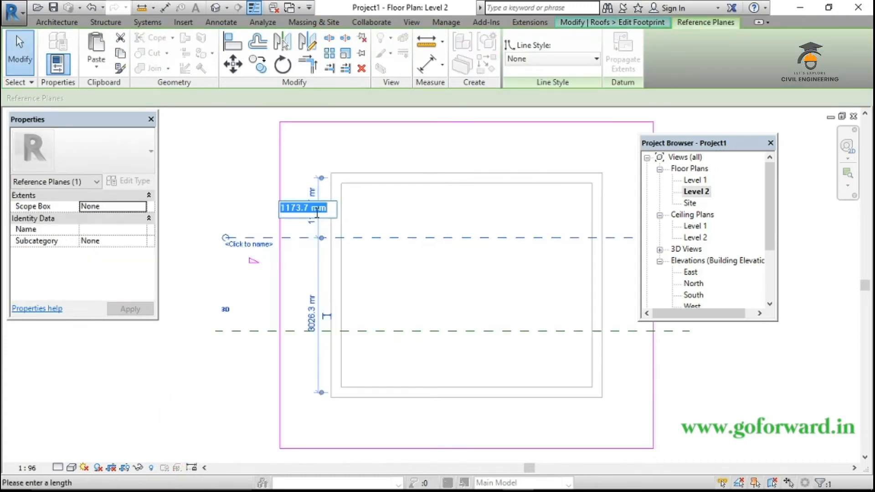
pyautogui.write('1000')
pyautogui.press('Return')
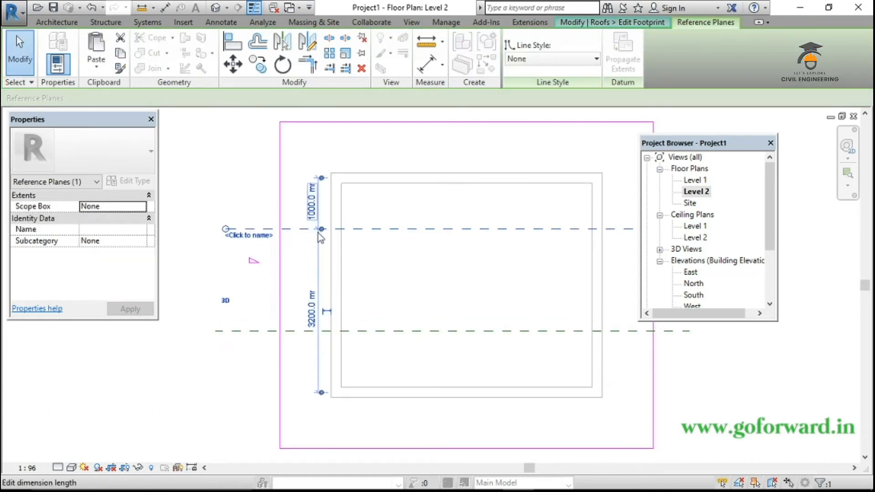
# Set the lower reference plane's distance from the lower wall's centreline to 1000 mm
pyautogui.click(416, 331)
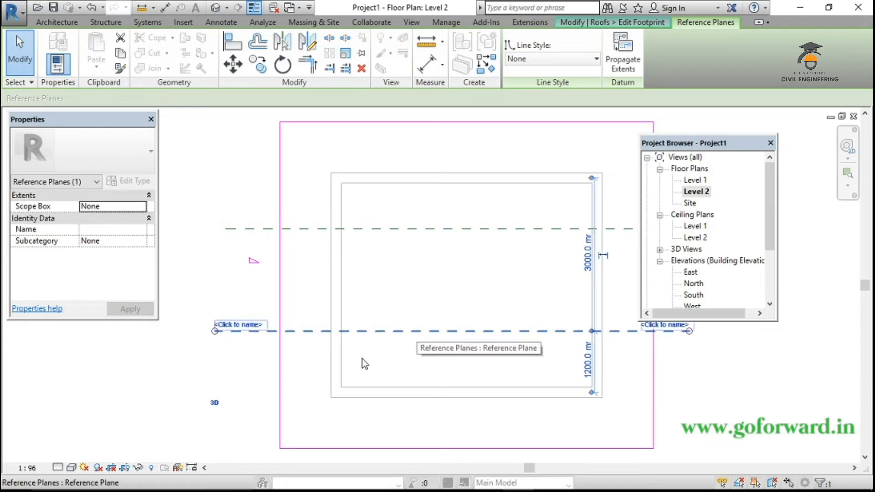
pyautogui.click(591, 374)
pyautogui.write('1000')
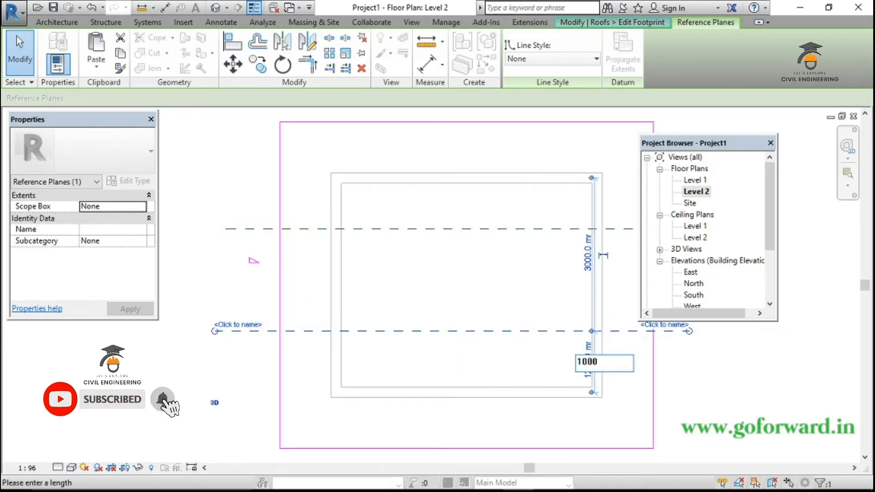
pyautogui.press('Return')
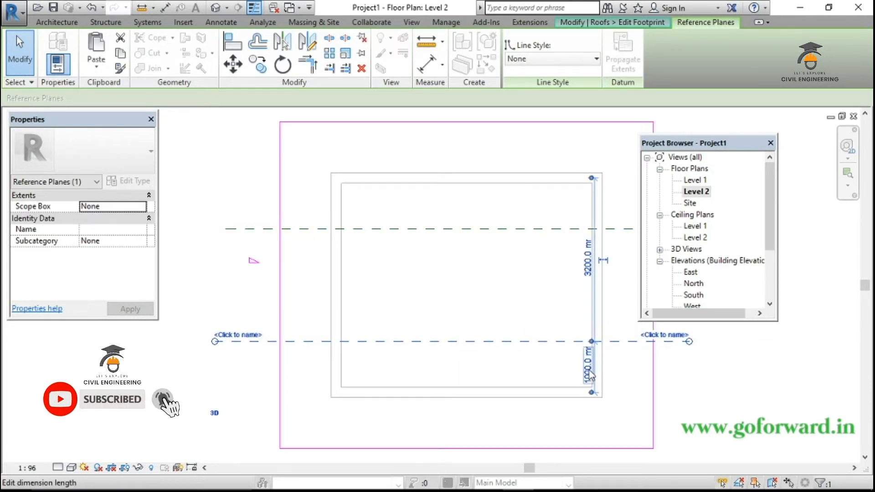
pyautogui.click(695, 388)
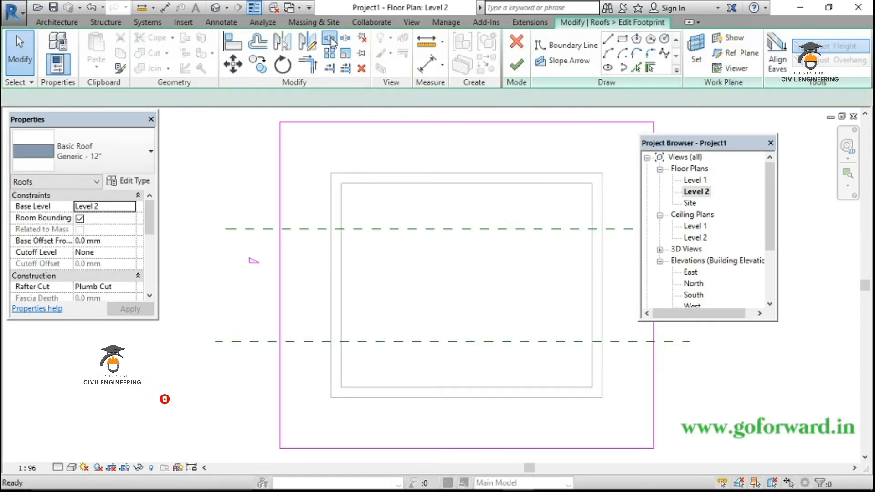
# Split the left and right roof boundary lines where they cross the two reference planes, keeping all segments
pyautogui.press('s')
pyautogui.press('l')
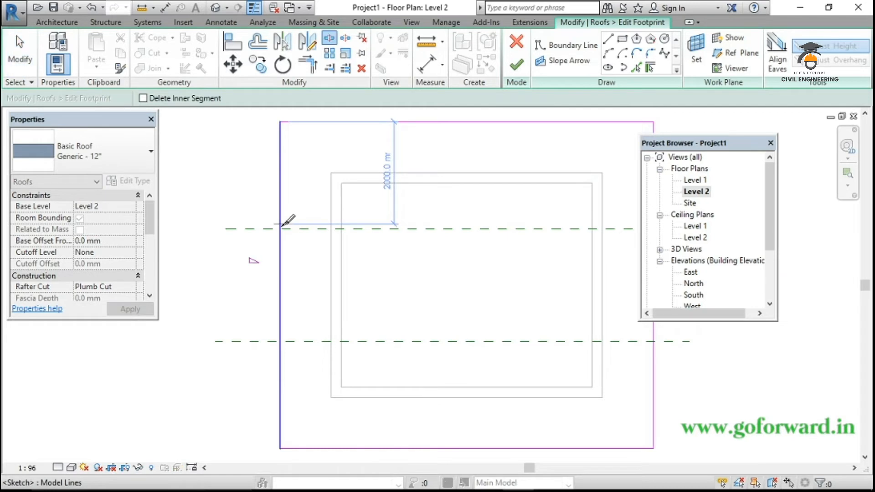
pyautogui.click(280, 228)
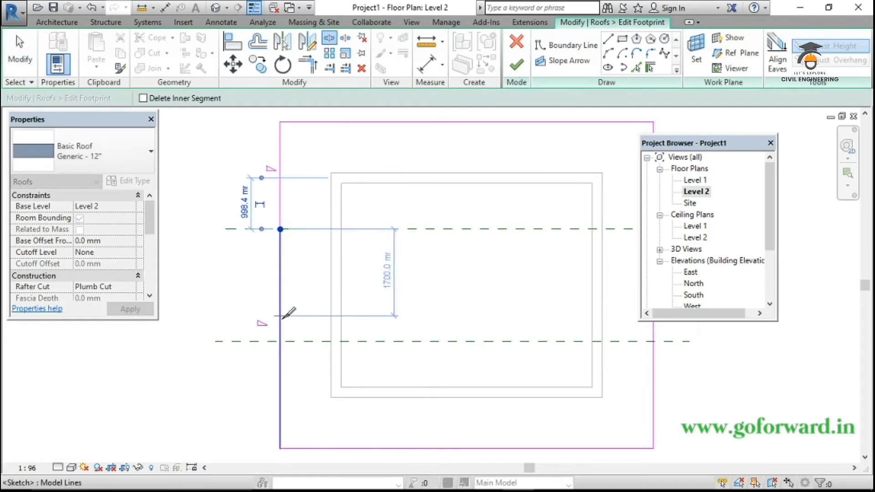
pyautogui.click(280, 341)
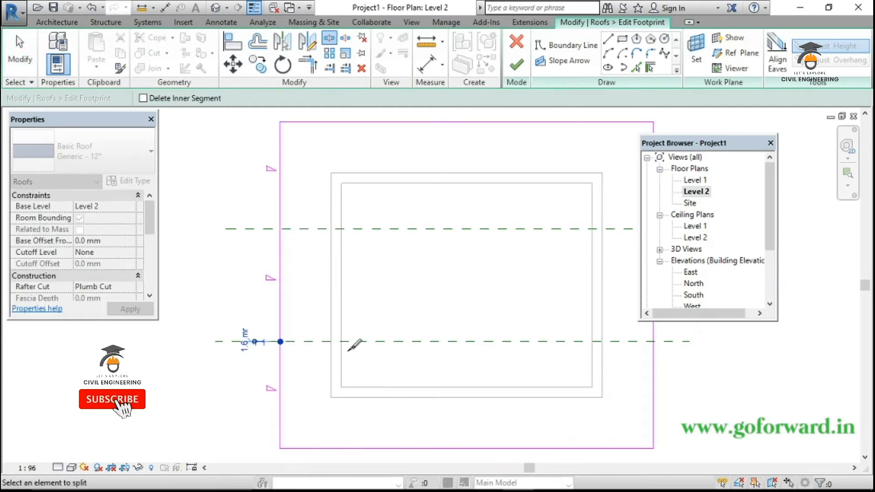
pyautogui.moveTo(506, 359); pyautogui.dragTo(374, 379, button='middle')
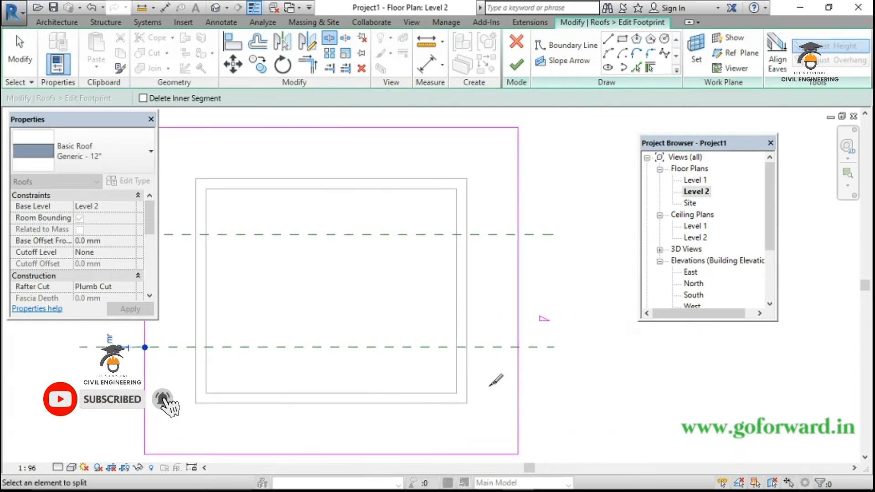
pyautogui.click(520, 348)
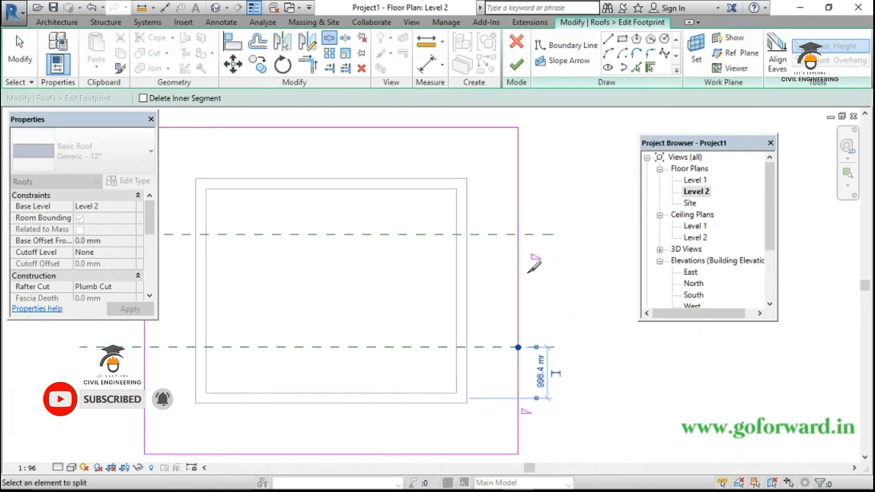
pyautogui.click(518, 235)
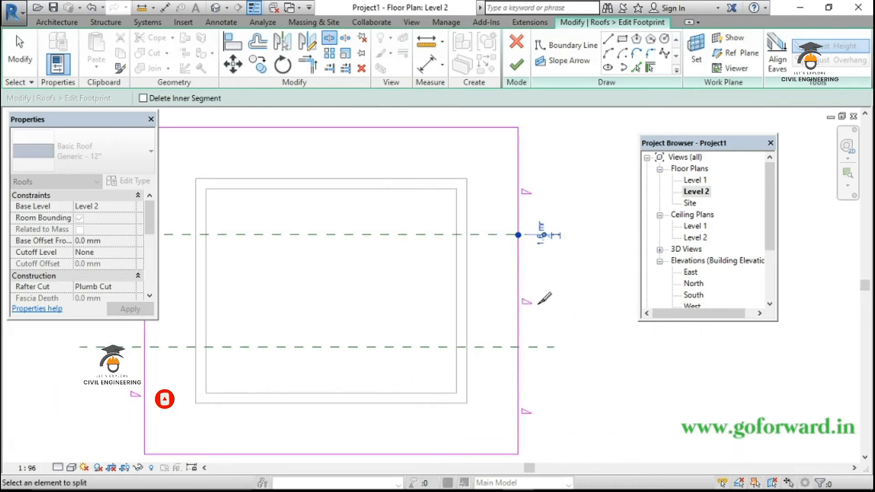
pyautogui.scroll(-3, 544, 298)
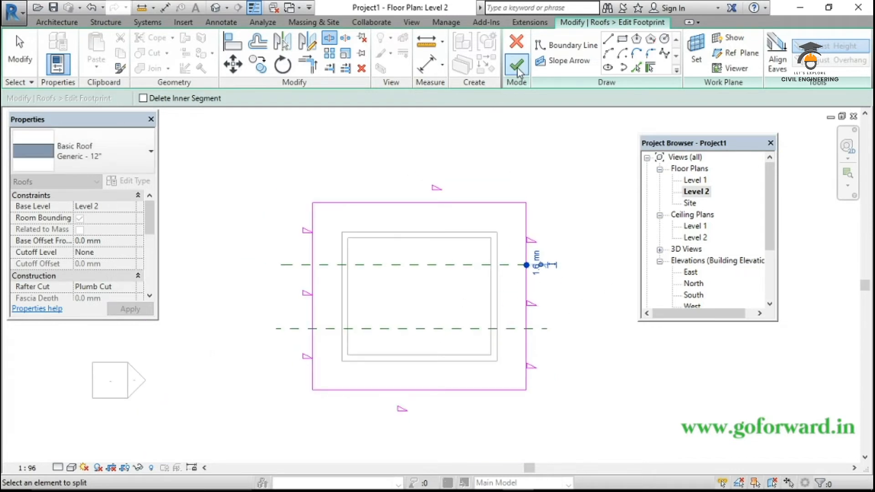
pyautogui.press('Escape')
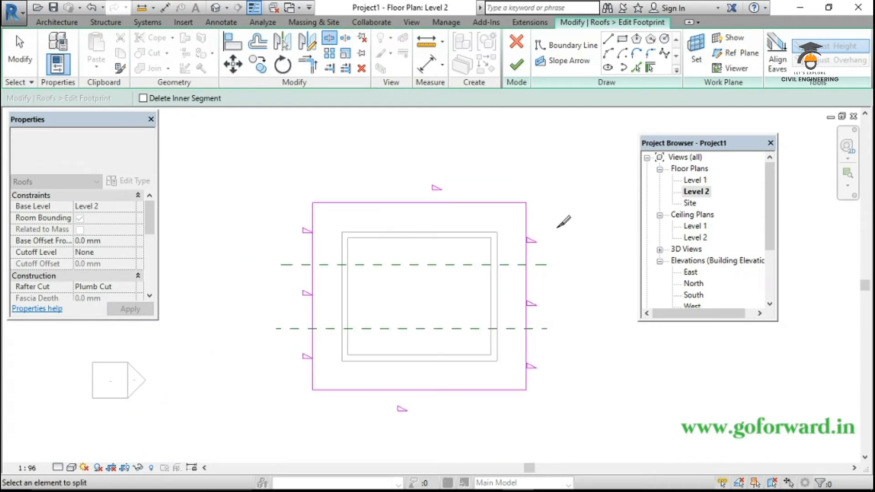
# Turn off Defines Roof Slope for the four outer segments of the left and right boundary lines
pyautogui.click(527, 356)
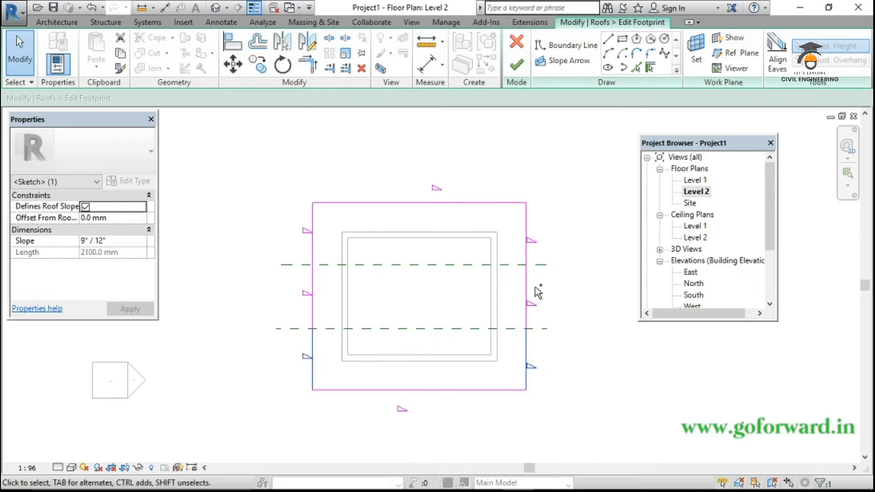
pyautogui.keyDown('ctrl'); pyautogui.click(527, 239); pyautogui.keyUp('ctrl')
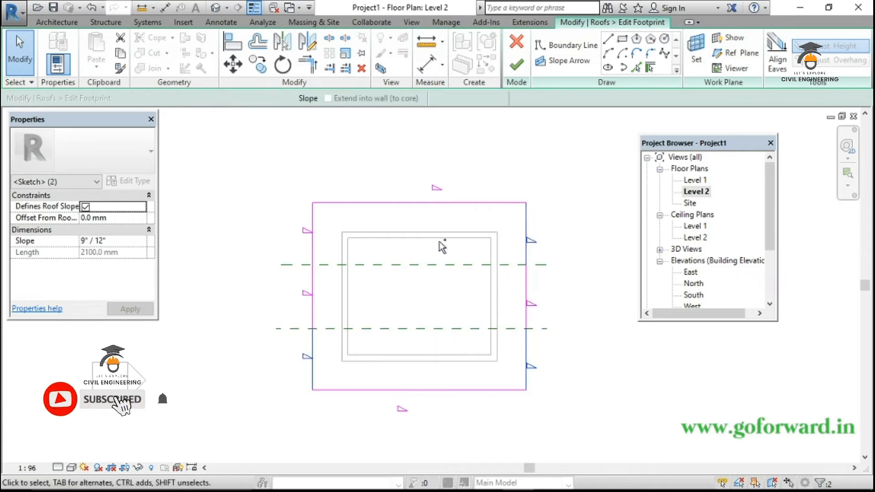
pyautogui.keyDown('ctrl'); pyautogui.click(312, 228); pyautogui.keyUp('ctrl')
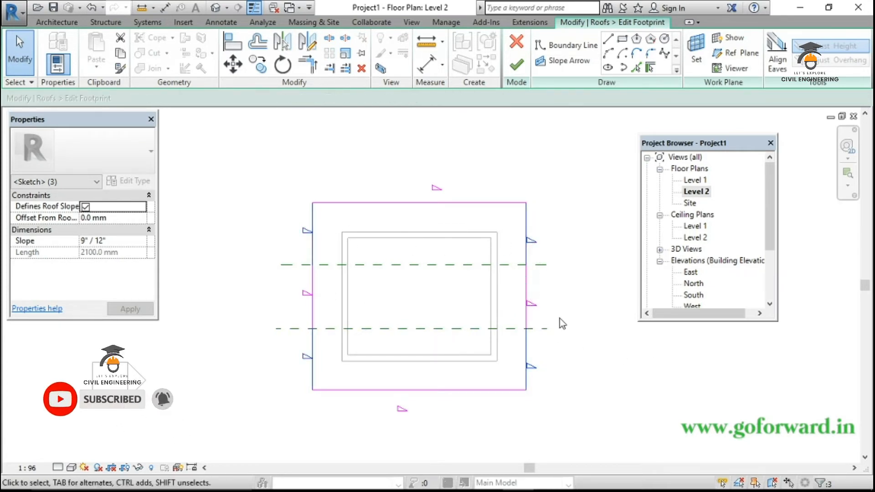
pyautogui.click(85, 207)
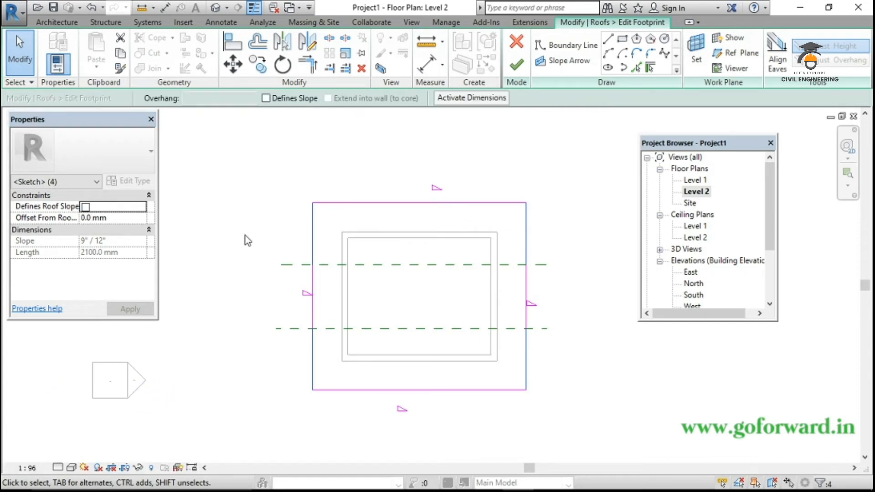
# Set Offset From Roof Base to 1000 mm for the middle segments of both side boundary lines and finish the footprint edit
pyautogui.click(269, 275)
pyautogui.moveTo(271, 275)
pyautogui.mouseDown()
pyautogui.moveTo(442, 321)
pyautogui.moveTo(611, 322)
pyautogui.mouseUp()
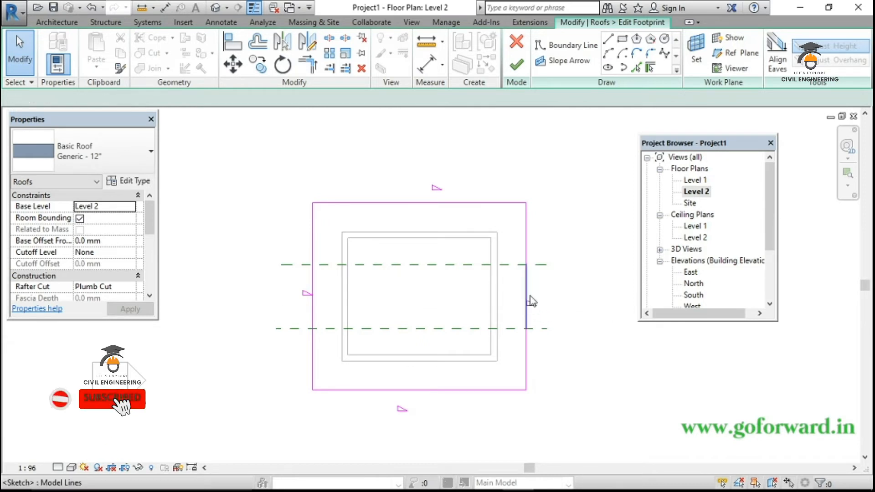
pyautogui.click(528, 300)
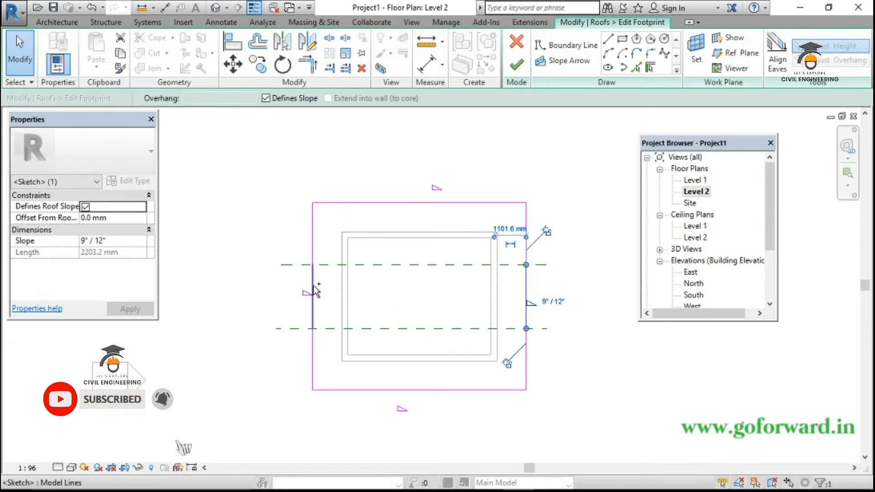
pyautogui.click(335, 315)
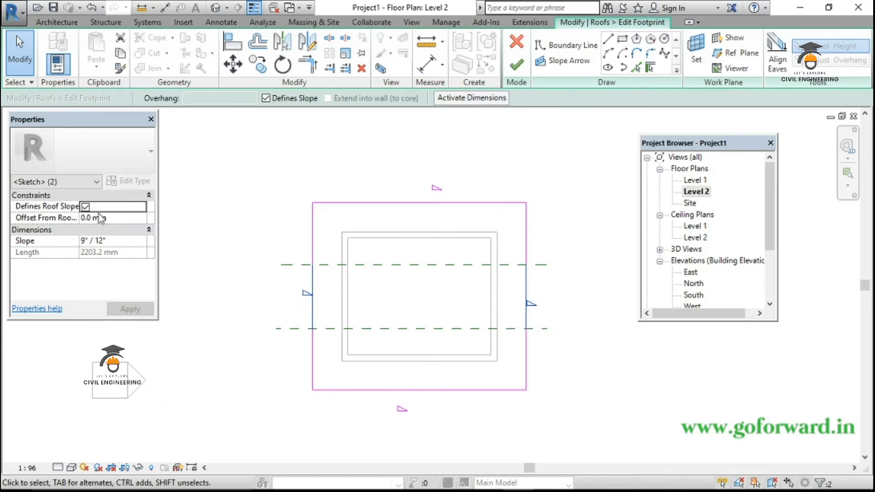
pyautogui.click(123, 217)
pyautogui.write('100')
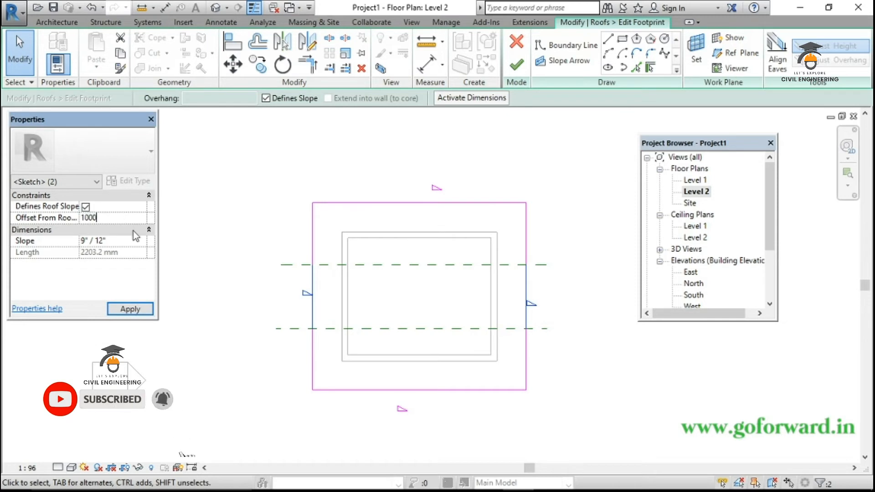
pyautogui.click(130, 309)
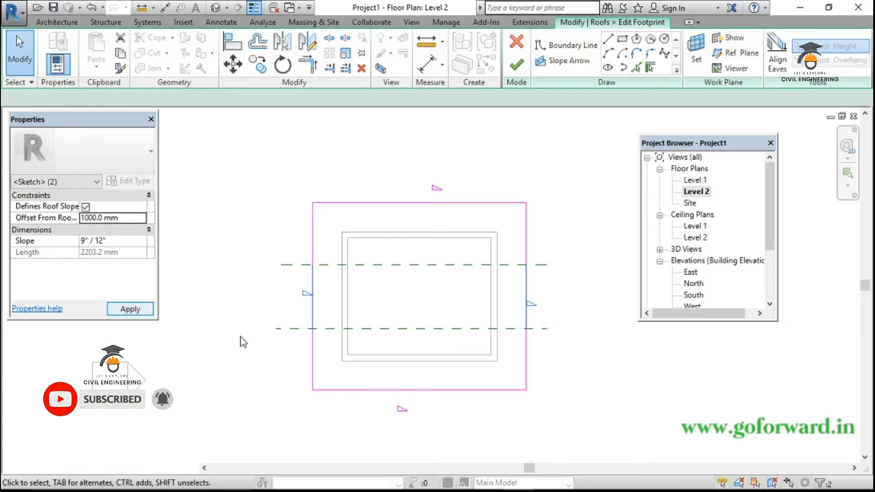
pyautogui.click(516, 67)
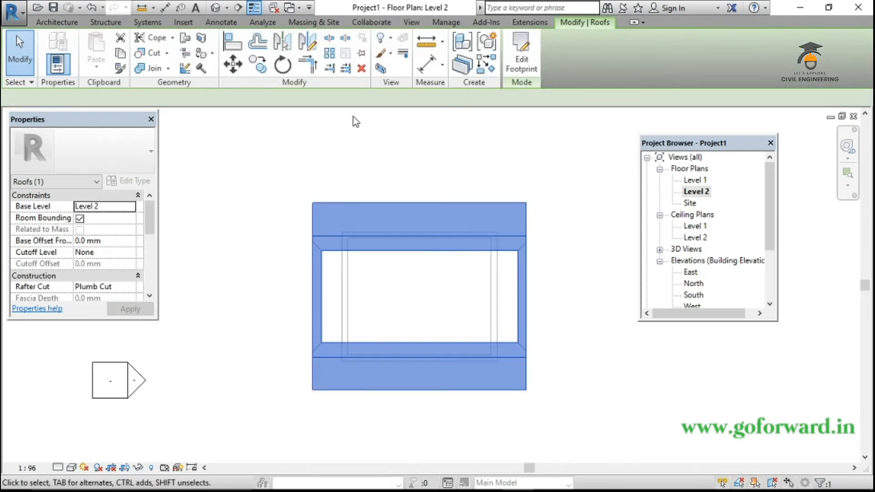
# In the 3D view, select all visible wall instances of the small building and attach their tops to the edited roof
pyautogui.click(406, 120)
pyautogui.click(217, 9)
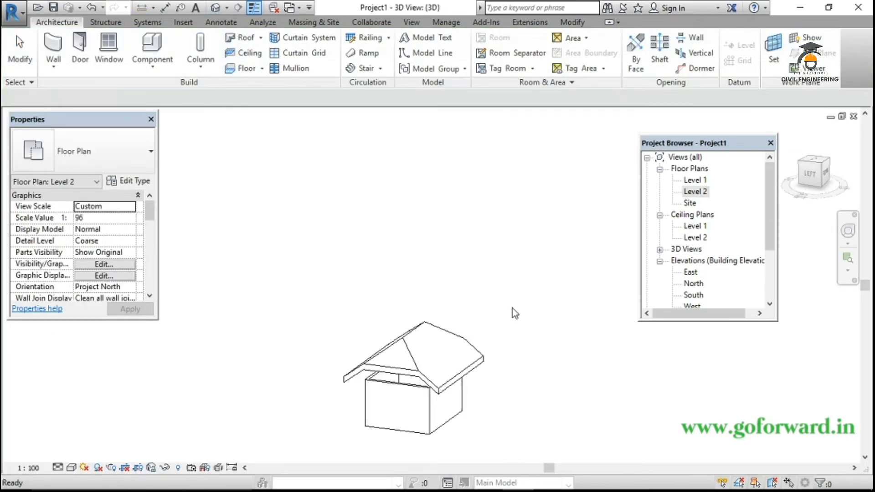
pyautogui.keyDown('shift'); pyautogui.moveTo(510, 318); pyautogui.dragTo(427, 396, button='middle'); pyautogui.keyUp('shift')
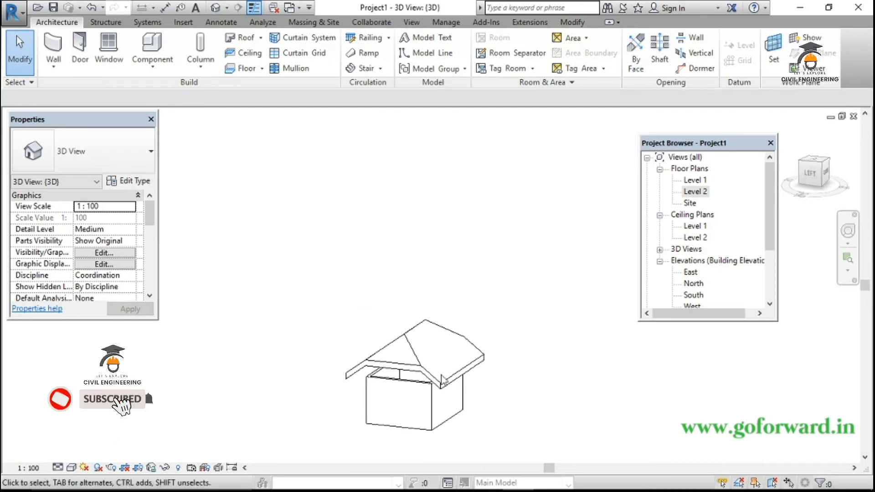
pyautogui.scroll(2, 426, 397)
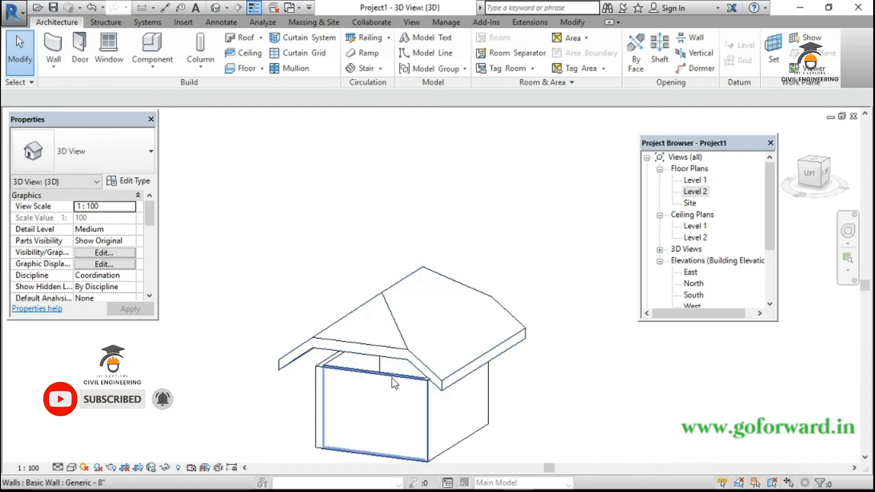
pyautogui.keyDown('shift'); pyautogui.moveTo(504, 410); pyautogui.dragTo(478, 386, button='middle'); pyautogui.keyUp('shift')
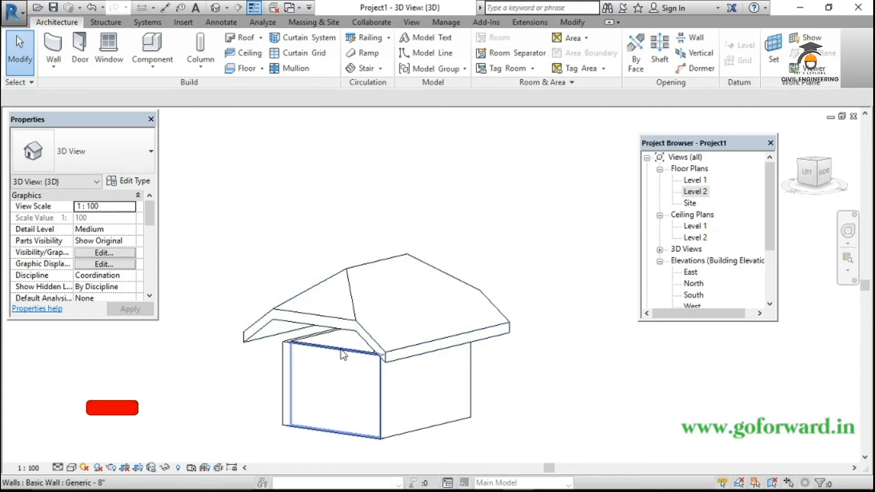
pyautogui.click(336, 370)
pyautogui.rightClick(334, 365)
pyautogui.moveTo(460, 217)
pyautogui.click(493, 220)
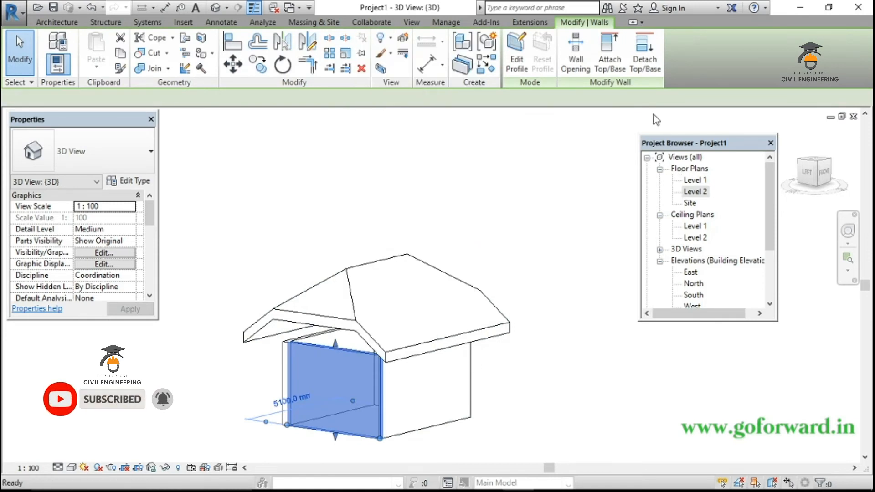
pyautogui.click(617, 53)
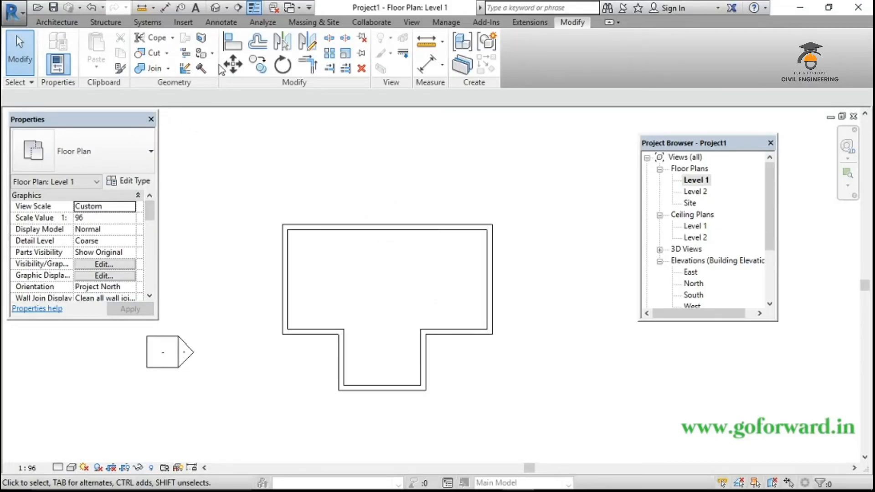
# Start a roof by footprint on Level 2 and draw a rectangular boundary offset 1000 mm around the T-shaped building's wide upper part
pyautogui.click(56, 22)
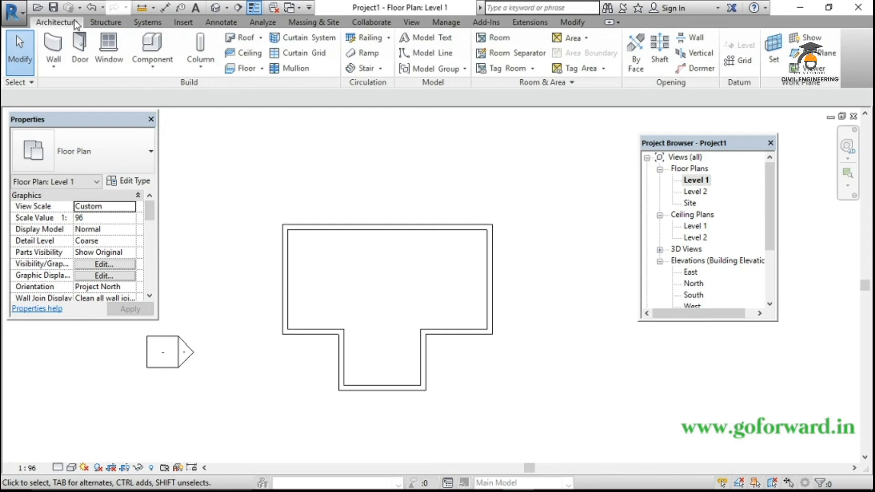
pyautogui.click(260, 38)
pyautogui.click(273, 58)
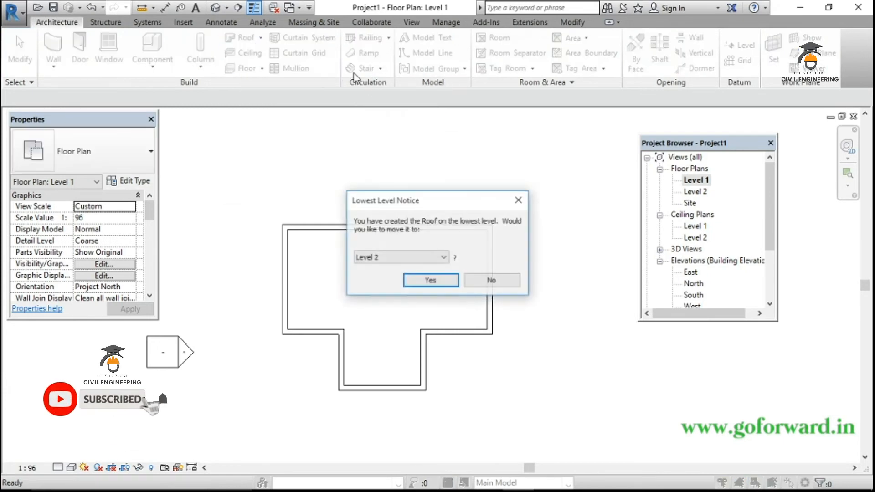
pyautogui.click(431, 279)
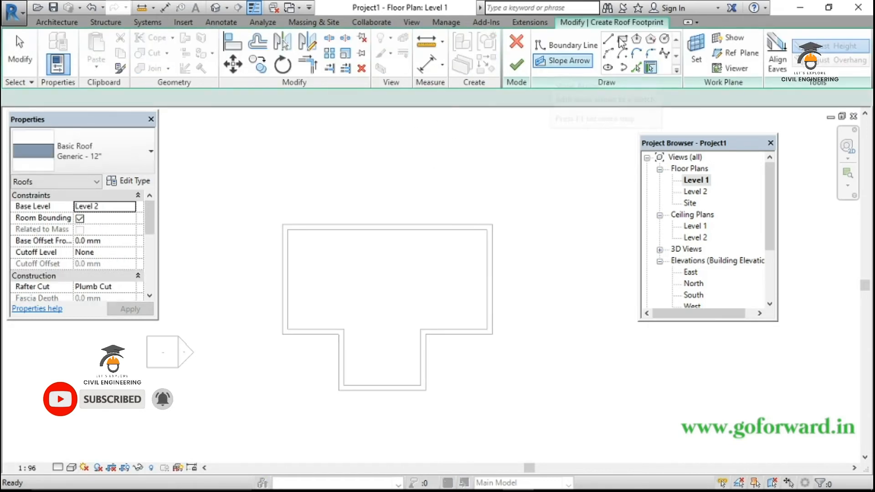
pyautogui.click(622, 39)
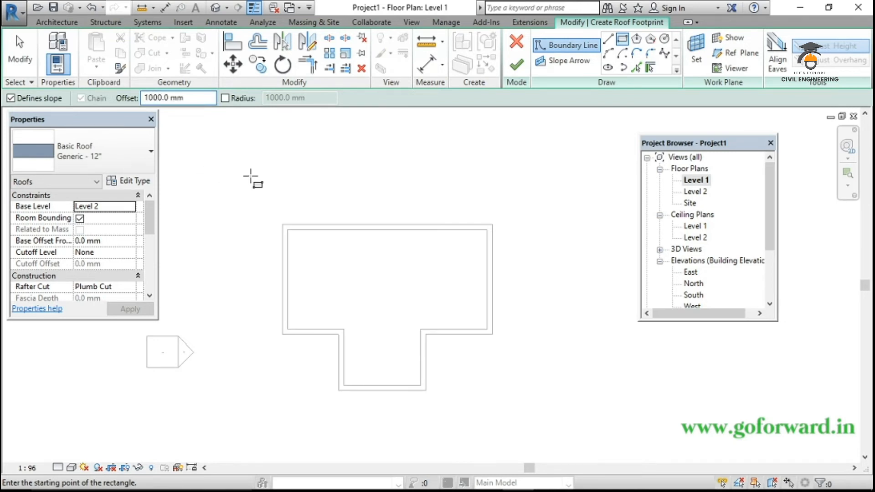
pyautogui.click(282, 224)
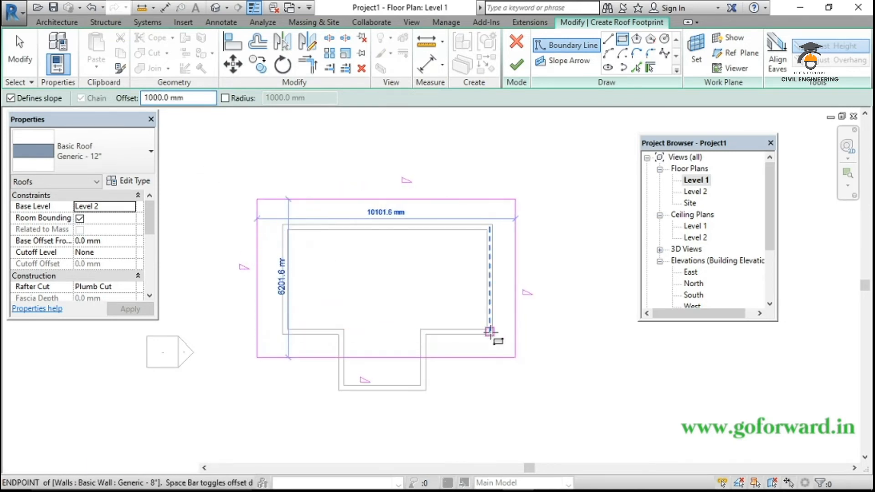
pyautogui.click(491, 334)
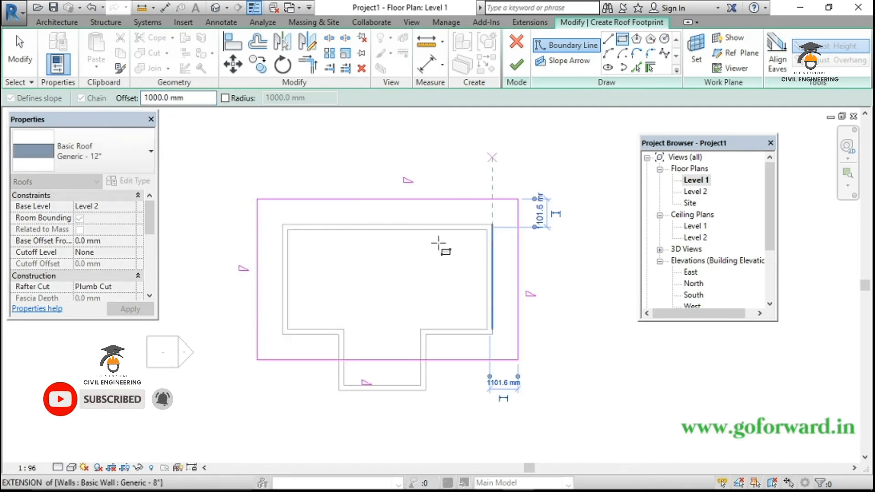
# Draw a second rectangular boundary with a 1000 mm offset around the projecting lower wing's walls
pyautogui.scroll(2, 342, 329)
pyautogui.click(336, 329)
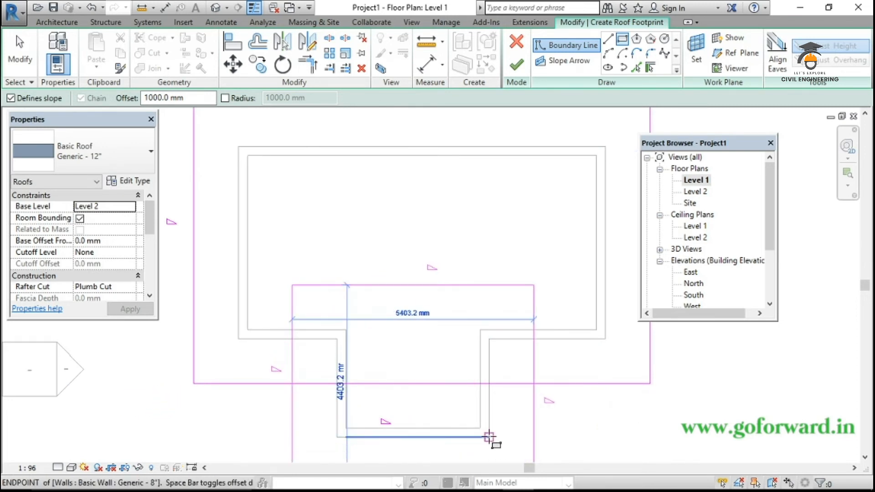
pyautogui.click(489, 435)
pyautogui.scroll(-2, 567, 397)
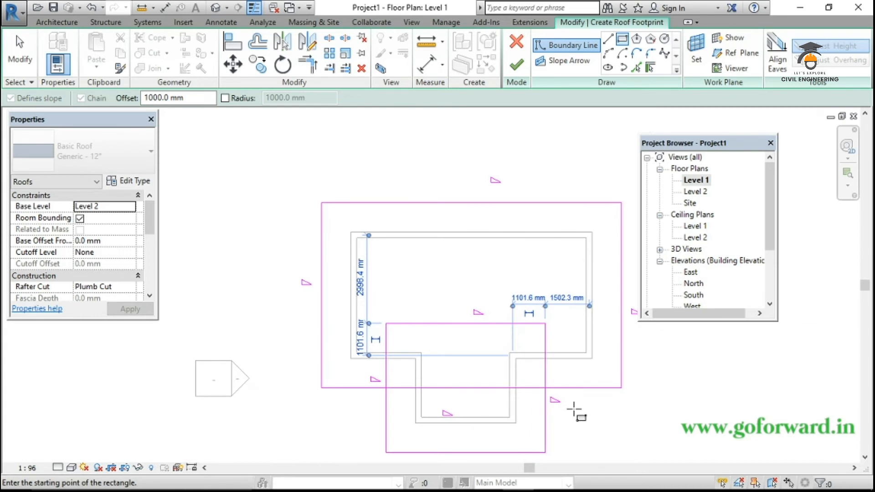
pyautogui.press('Escape')
pyautogui.press('Escape')
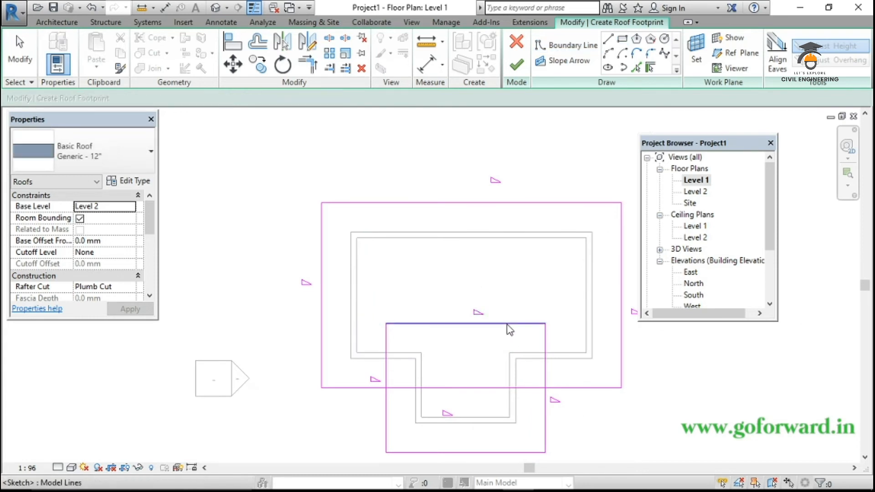
# Merge the two rectangles into one T-shaped boundary by deleting, splitting and trimming the overlapping lines, and finish the roof
pyautogui.click(506, 325)
pyautogui.press('Delete')
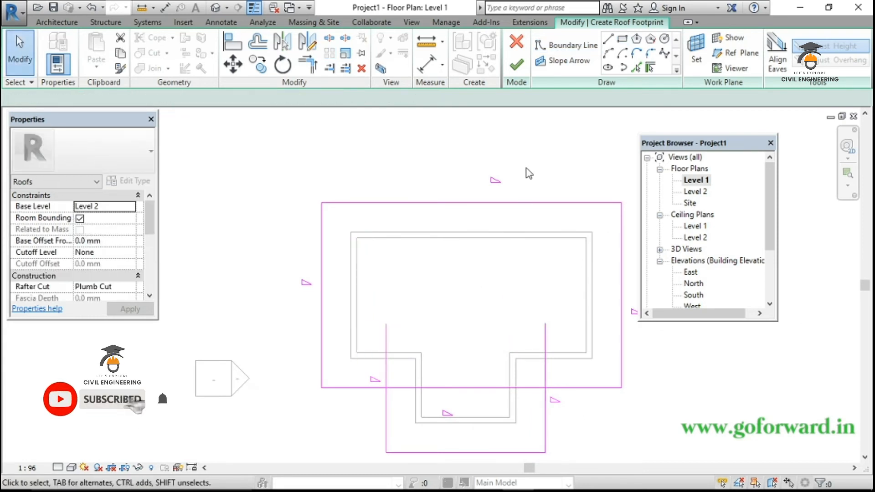
pyautogui.click(329, 38)
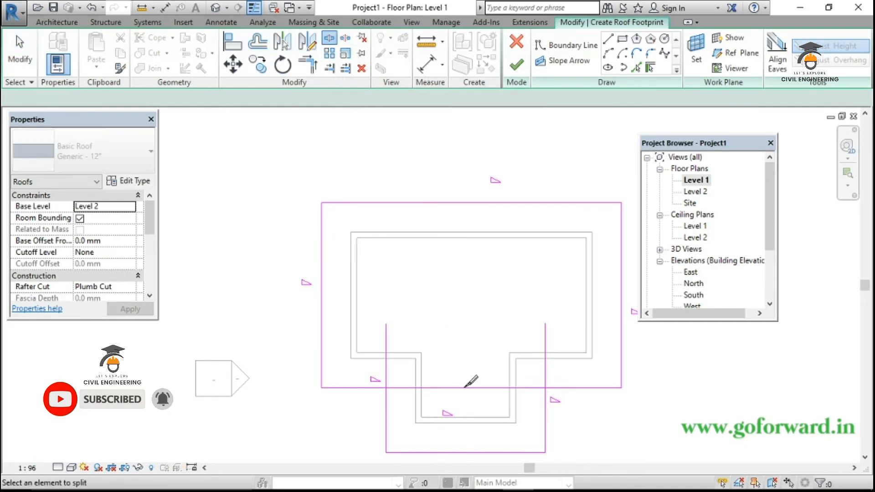
pyautogui.click(465, 388)
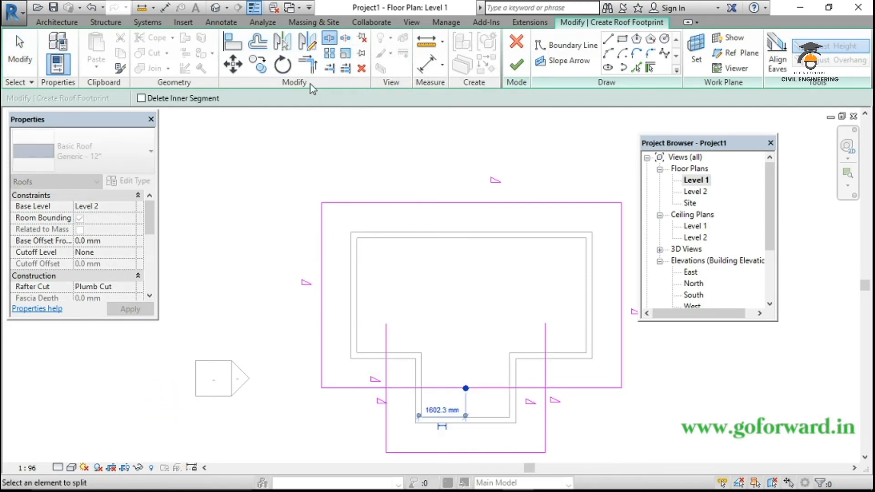
pyautogui.click(309, 68)
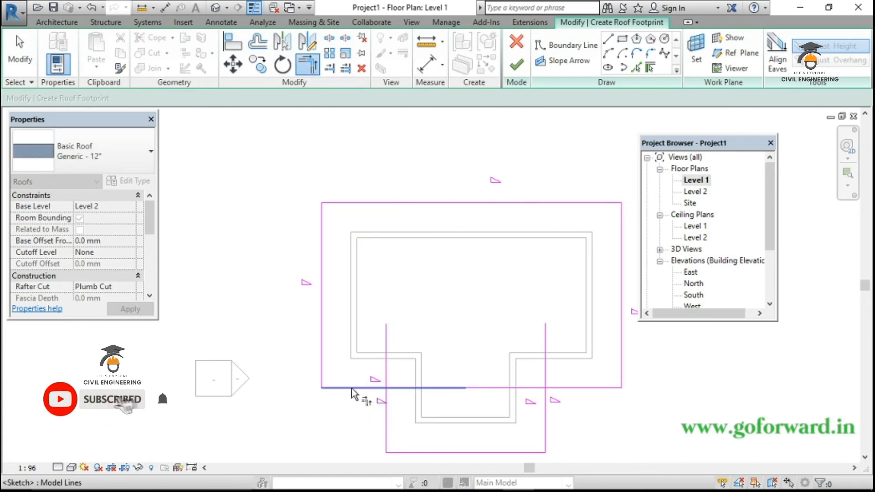
pyautogui.click(389, 416)
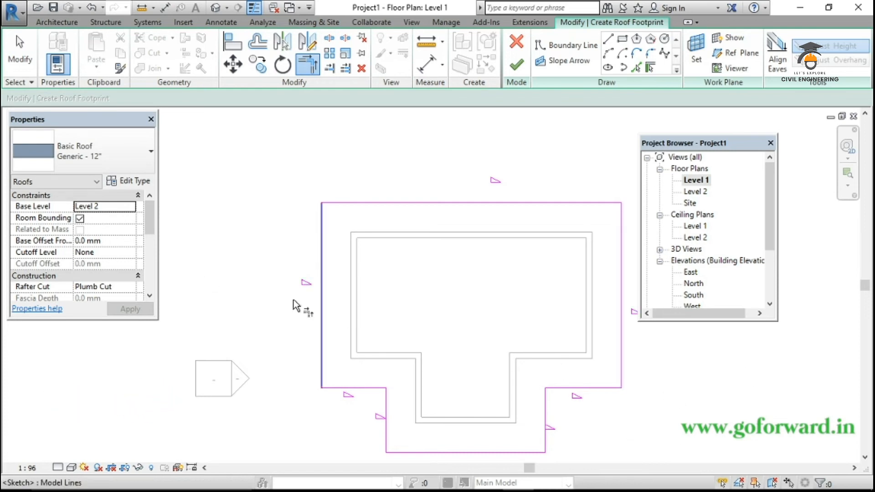
pyautogui.click(516, 68)
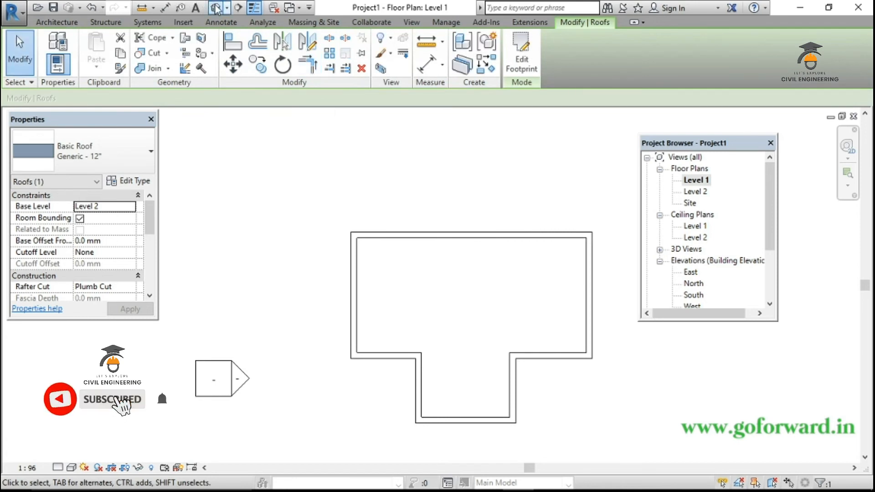
# In the 3D view, select all visible walls of the T-shaped building and attach their tops to the new roof
pyautogui.click(215, 8)
pyautogui.keyDown('shift'); pyautogui.moveTo(477, 310); pyautogui.dragTo(483, 341, button='middle'); pyautogui.keyUp('shift')
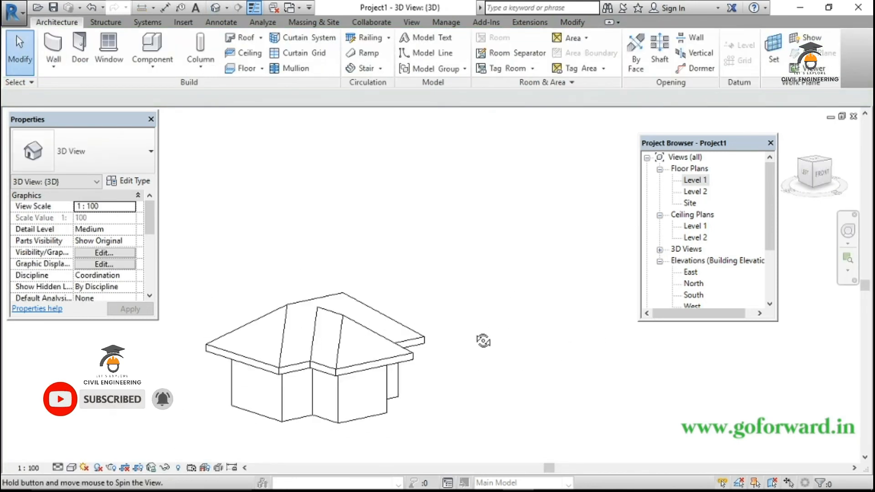
pyautogui.click(336, 396)
pyautogui.rightClick(330, 394)
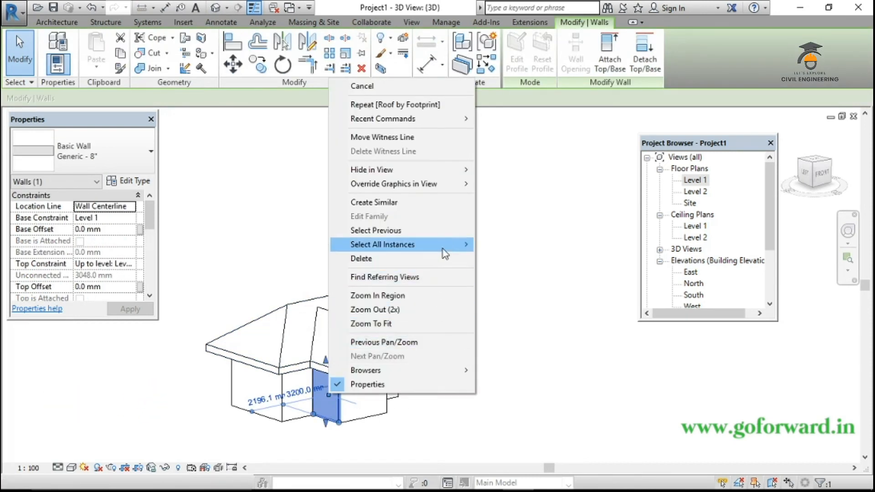
pyautogui.moveTo(445, 253)
pyautogui.click(508, 258)
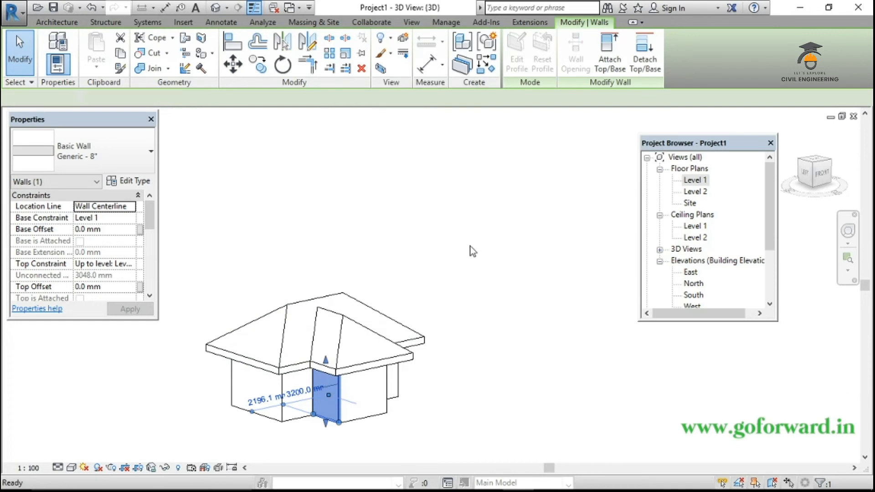
pyautogui.click(610, 58)
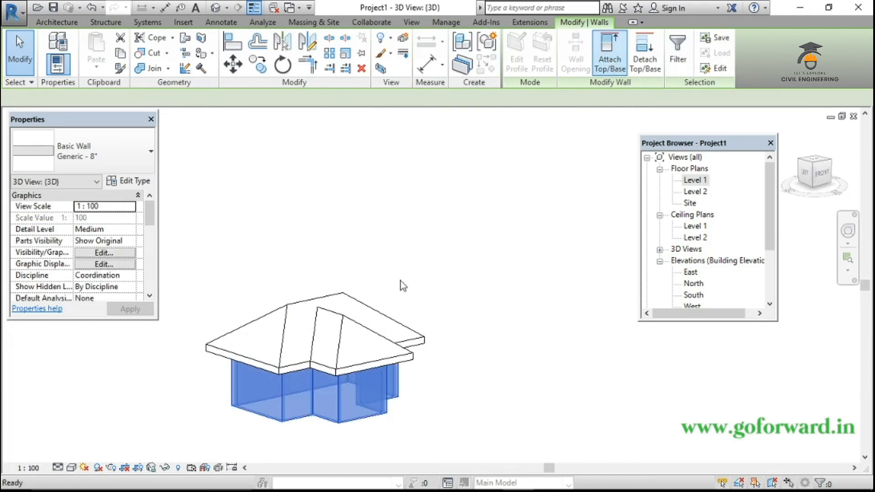
pyautogui.click(337, 365)
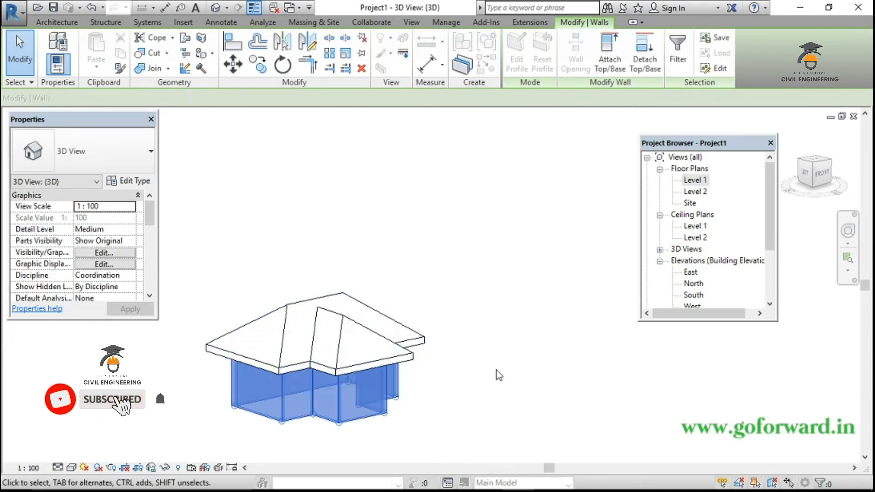
pyautogui.press('Escape')
pyautogui.keyDown('shift'); pyautogui.moveTo(508, 380); pyautogui.dragTo(535, 324, button='middle'); pyautogui.keyUp('shift')
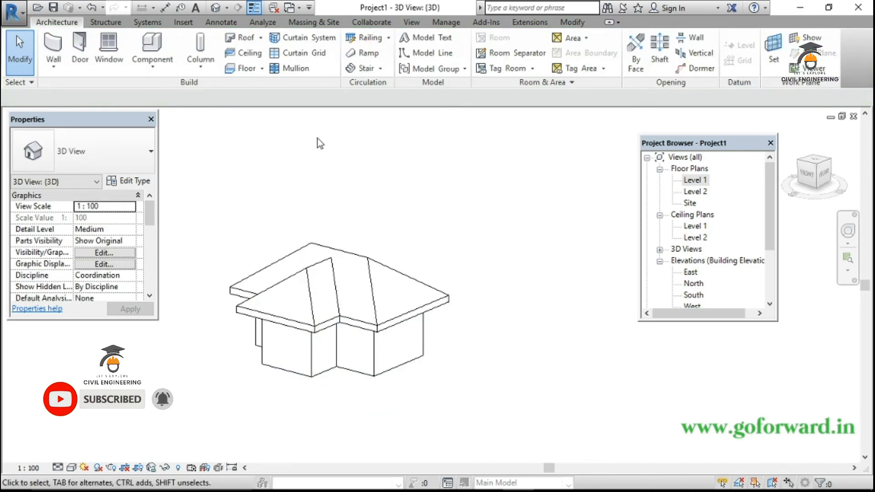
# In the Level 1 plan, draw a rectangle of Generic - 8" walls about 5300 by 3900 mm beside the T-shaped building
pyautogui.doubleClick(692, 181)
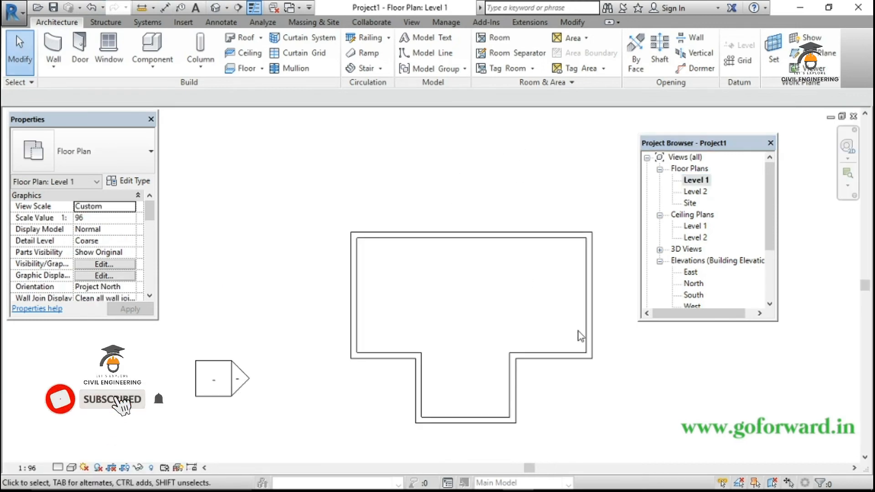
pyautogui.scroll(-1, 634, 371)
pyautogui.moveTo(590, 377); pyautogui.dragTo(253, 375, button='middle')
pyautogui.click(53, 46)
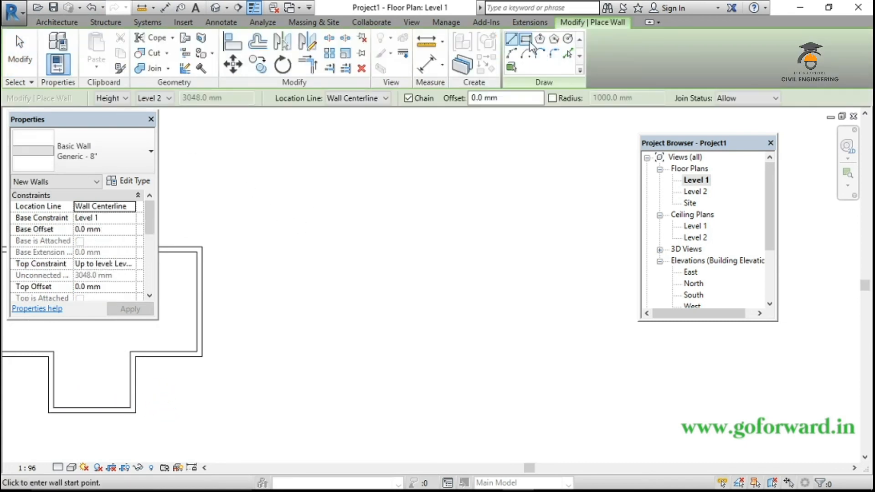
pyautogui.click(528, 41)
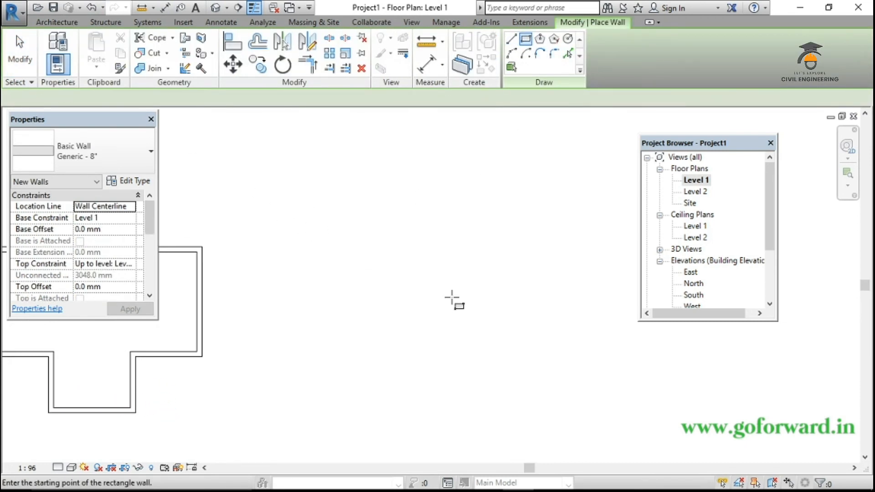
pyautogui.click(330, 215)
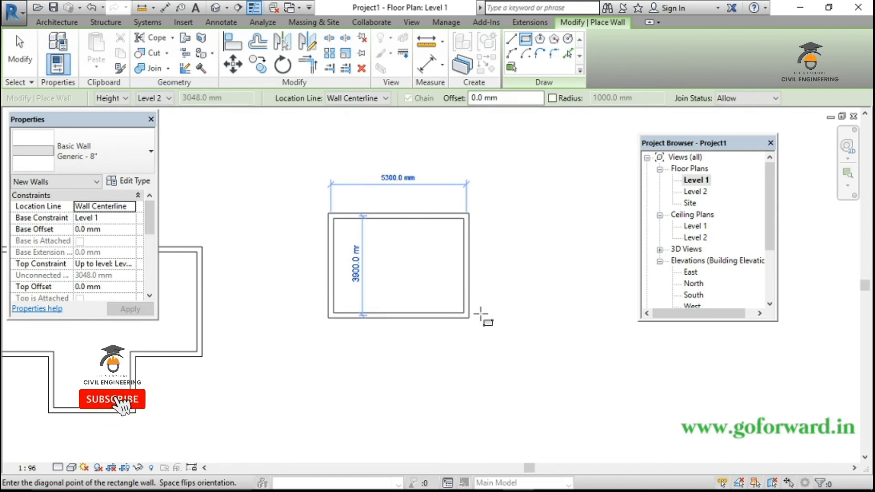
pyautogui.click(503, 286)
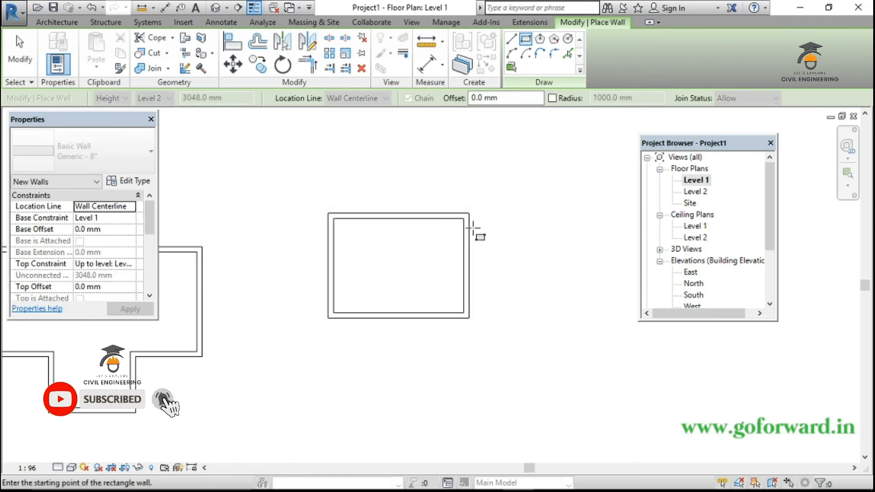
pyautogui.press('Escape')
pyautogui.press('Escape')
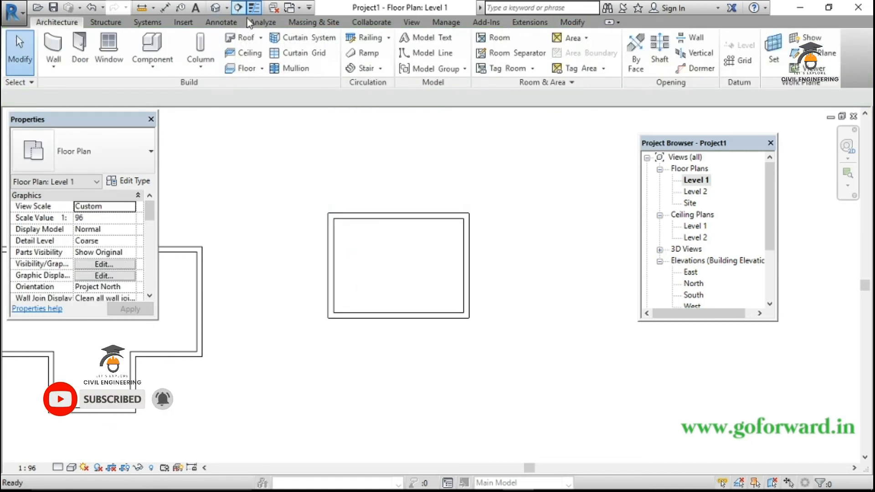
# Place a vertical section line through the new rectangular building, extending beyond its upper and lower walls
pyautogui.click(238, 8)
pyautogui.click(369, 189)
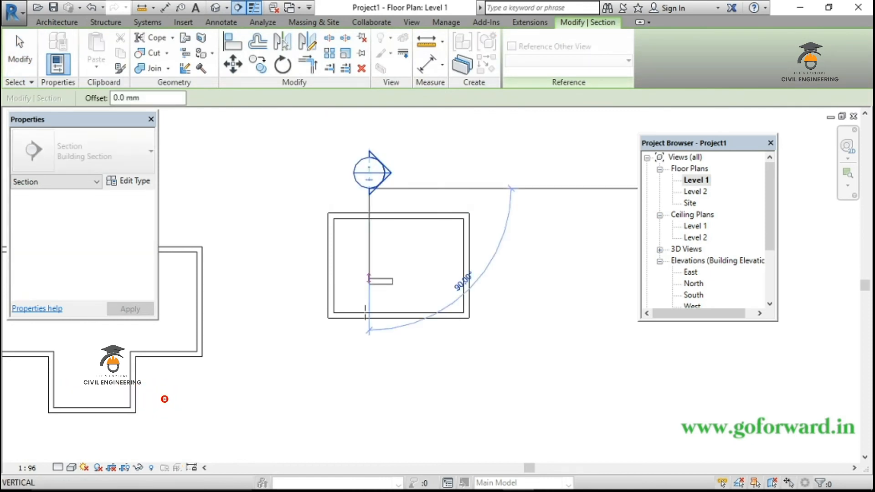
pyautogui.click(368, 349)
pyautogui.press('Escape')
pyautogui.press('Escape')
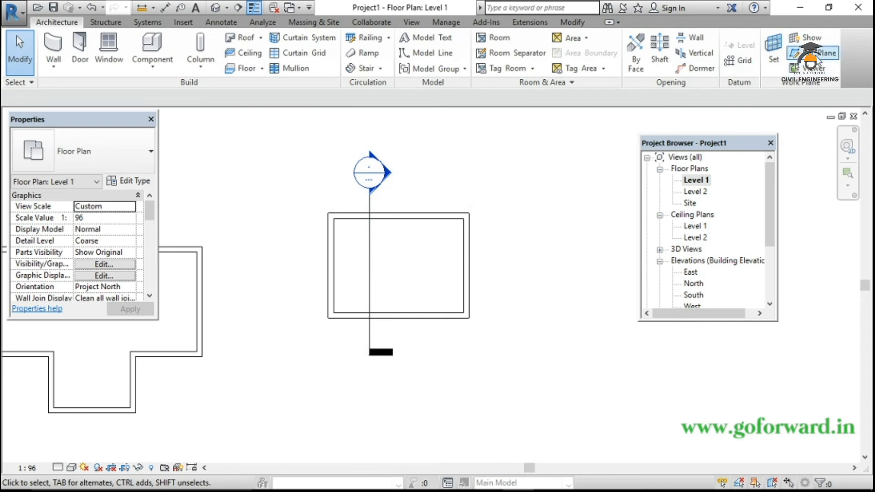
# Draw a vertical reference plane through the rectangular building, parallel to the section line and close to the room's middle
pyautogui.click(828, 54)
pyautogui.click(404, 163)
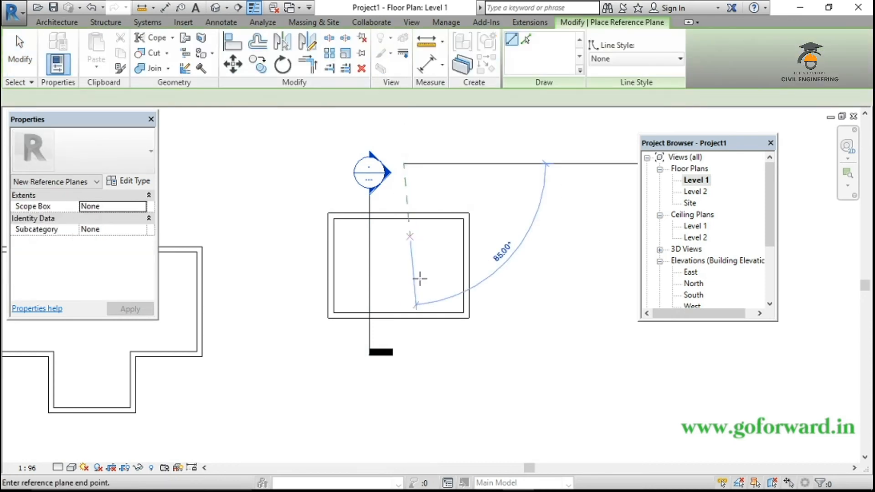
pyautogui.click(404, 384)
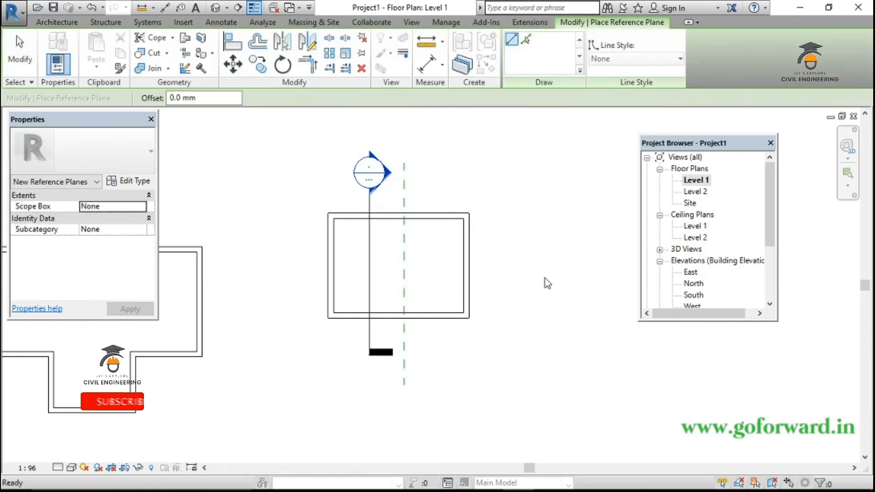
pyautogui.press('Escape')
pyautogui.press('Escape')
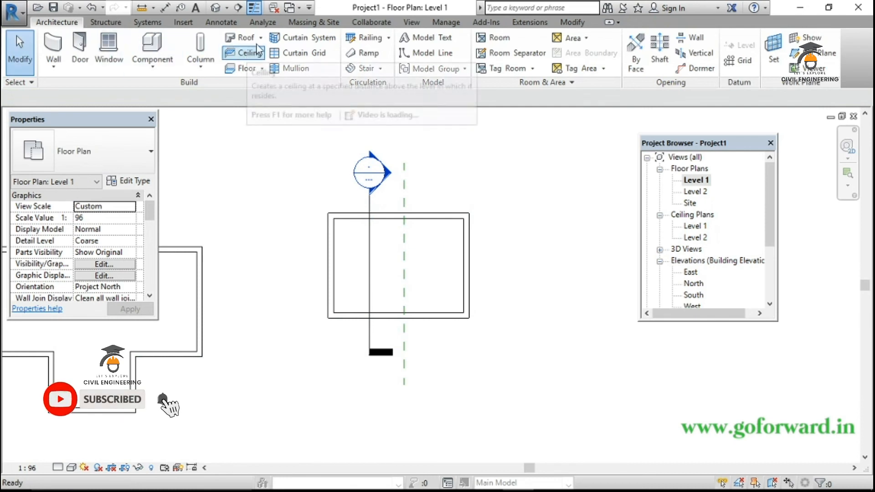
# Start a roof by extrusion on the vertical reference plane, open Section 1 for sketching, and accept Level 2 with 0.0 mm offset
pyautogui.click(260, 39)
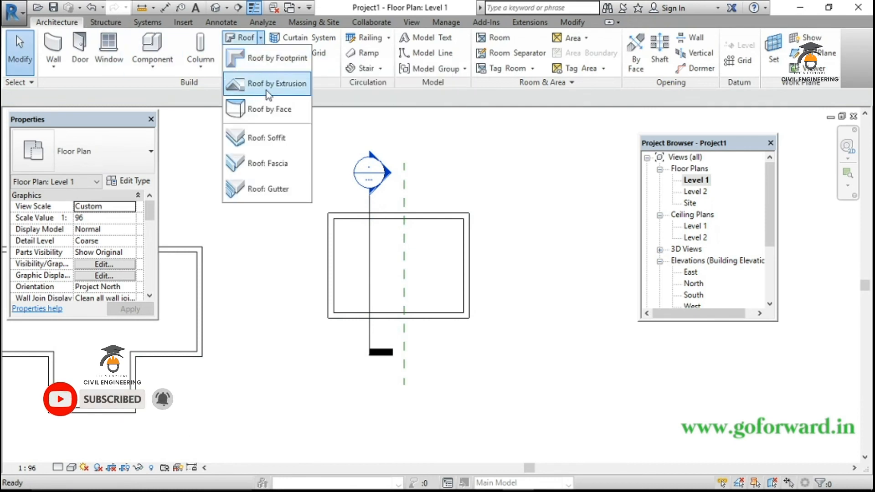
pyautogui.click(290, 84)
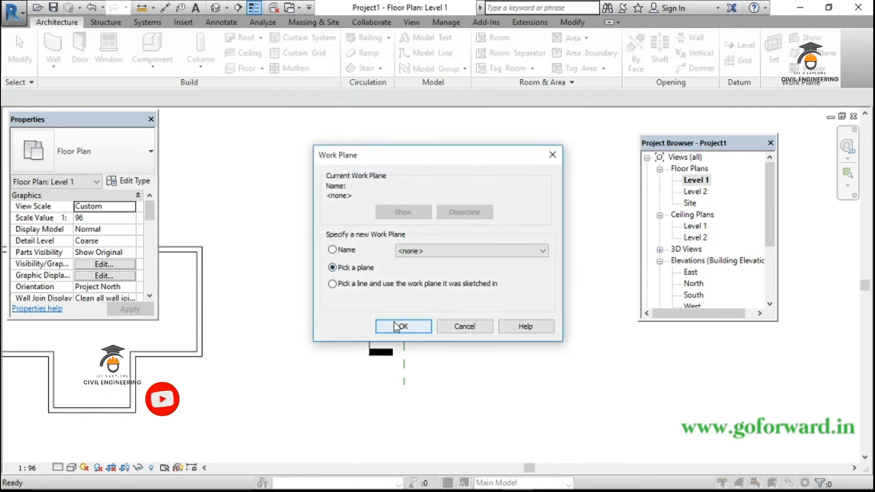
pyautogui.click(401, 323)
pyautogui.click(408, 273)
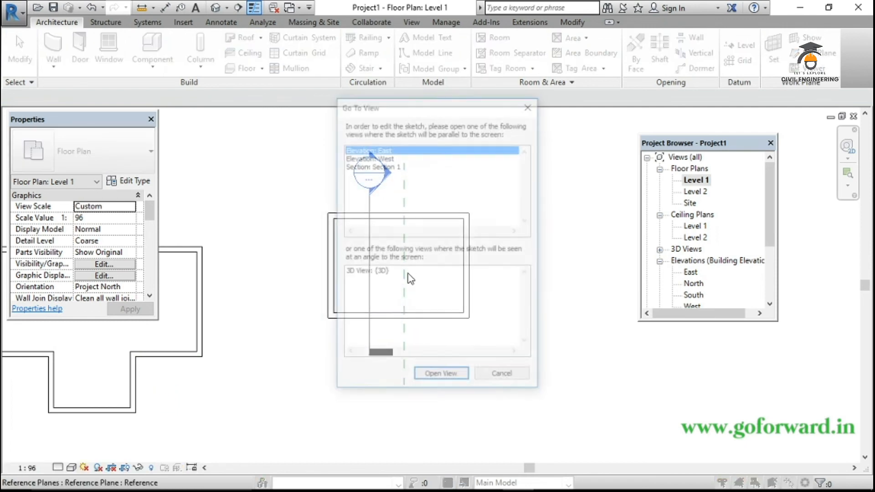
pyautogui.click(395, 165)
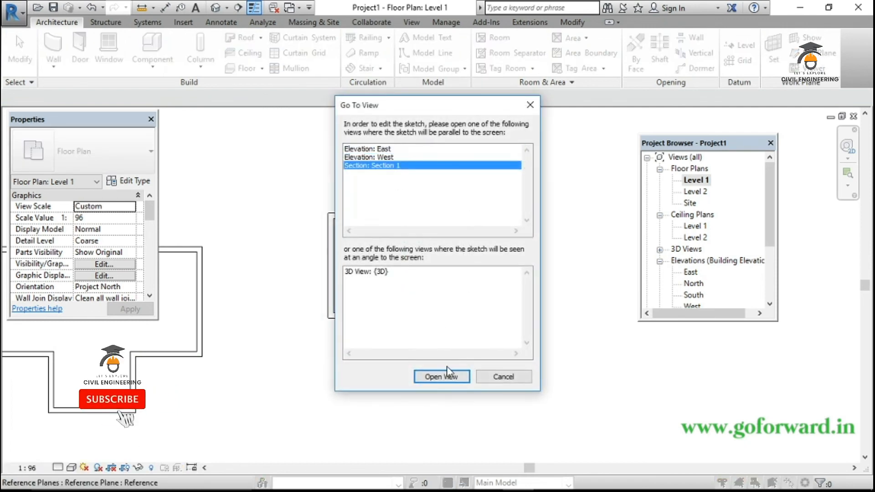
pyautogui.click(447, 379)
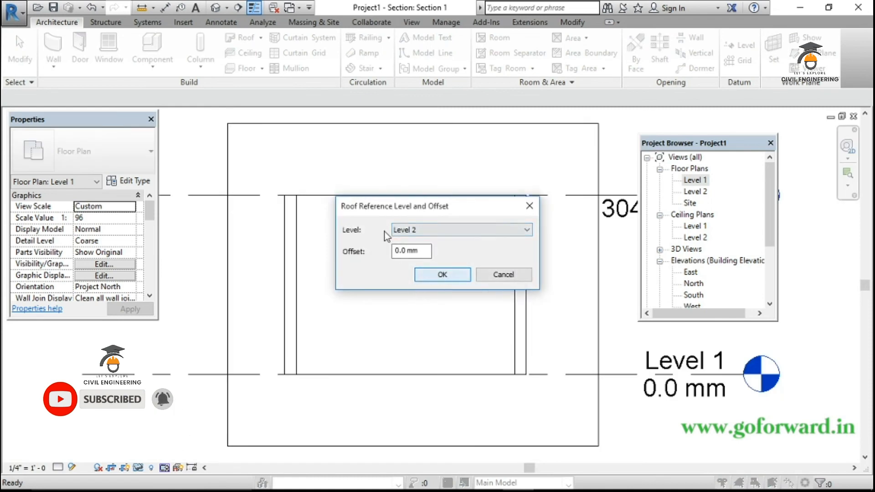
pyautogui.press('Return')
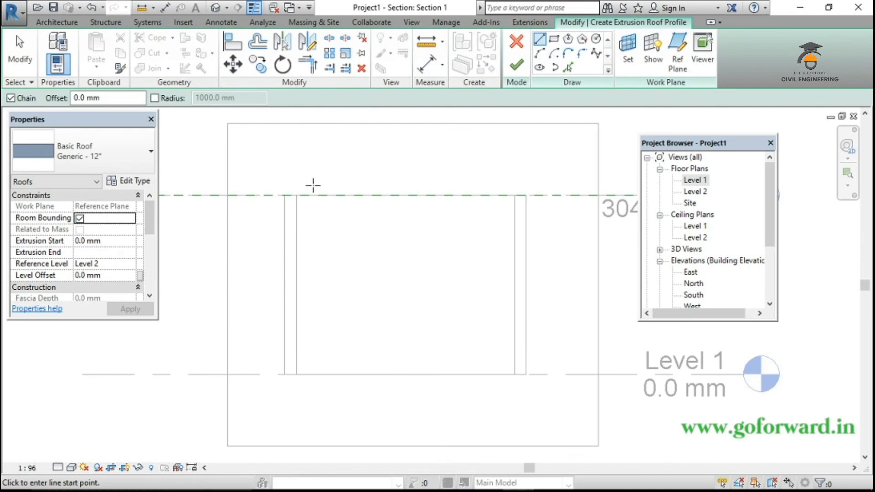
# Sketch a horizontal helper line between the walls' inner top corners and a rising line about 3000 mm long from its midpoint
pyautogui.click(296, 195)
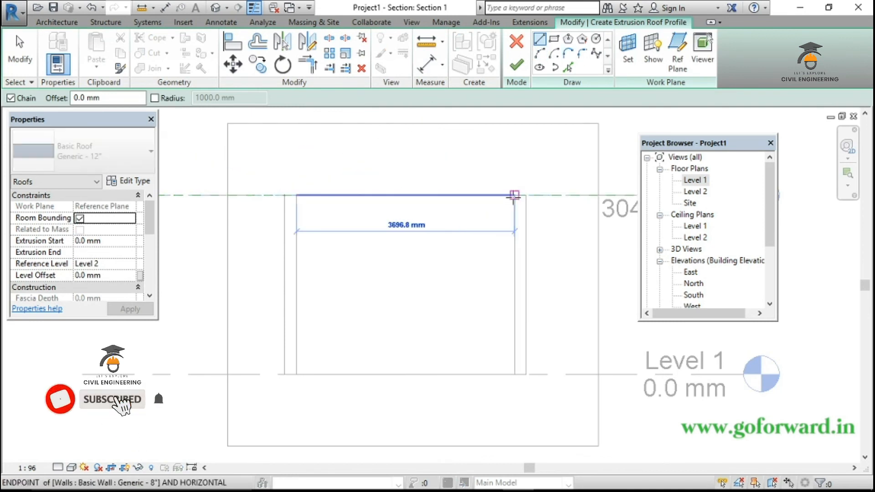
pyautogui.click(514, 195)
pyautogui.press('Escape')
pyautogui.press('Escape')
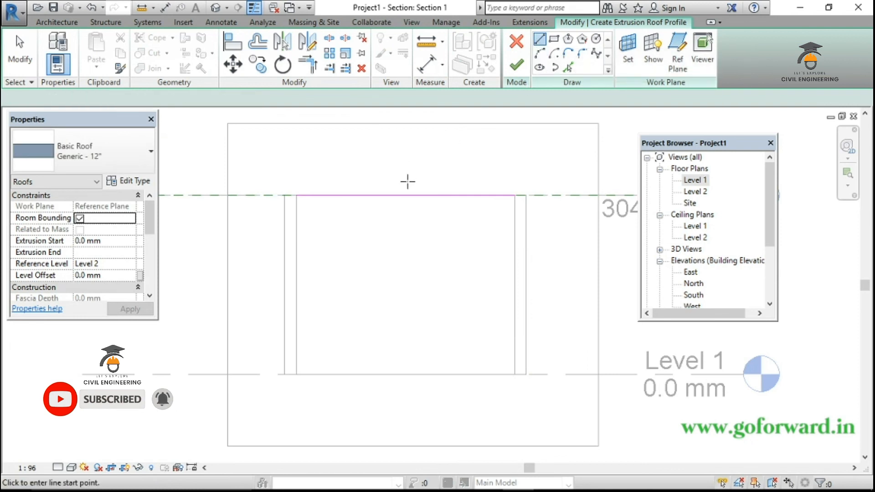
pyautogui.click(405, 196)
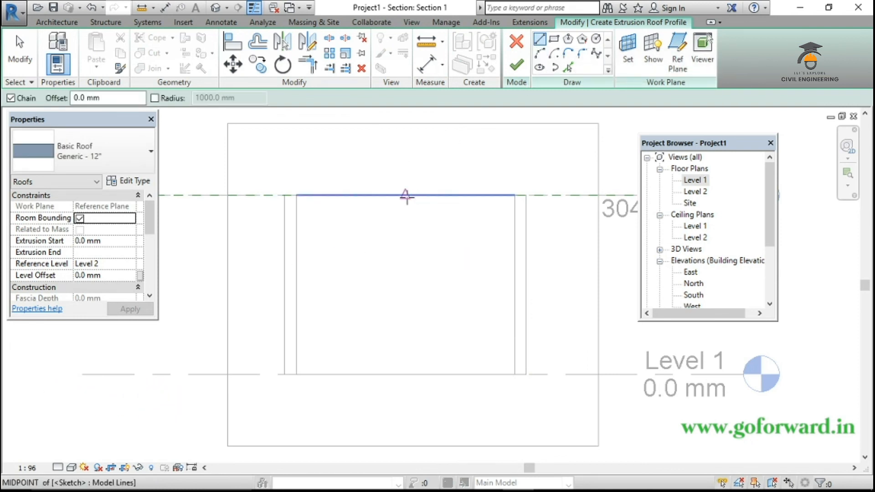
pyautogui.click(577, 159)
pyautogui.press('Escape')
pyautogui.press('Escape')
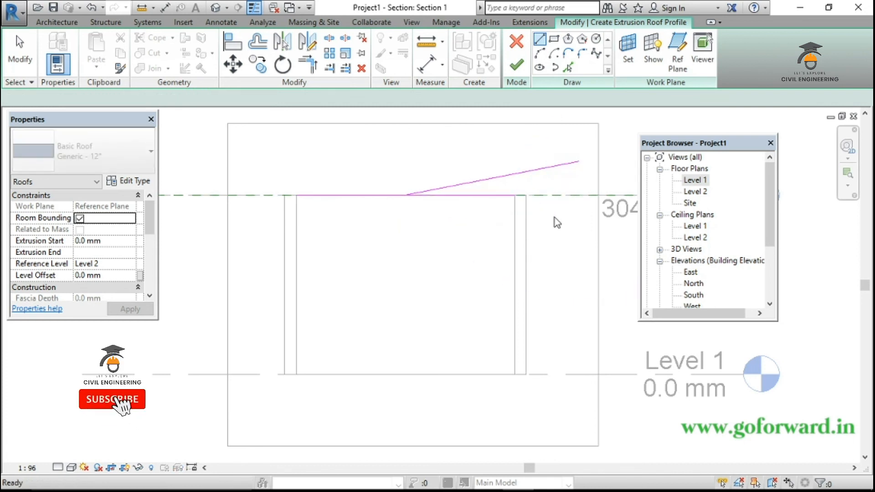
# Mirror the sloped profile line about a vertical axis drawn through the helper line's midpoint, forming a V-shaped profile
pyautogui.click(551, 168)
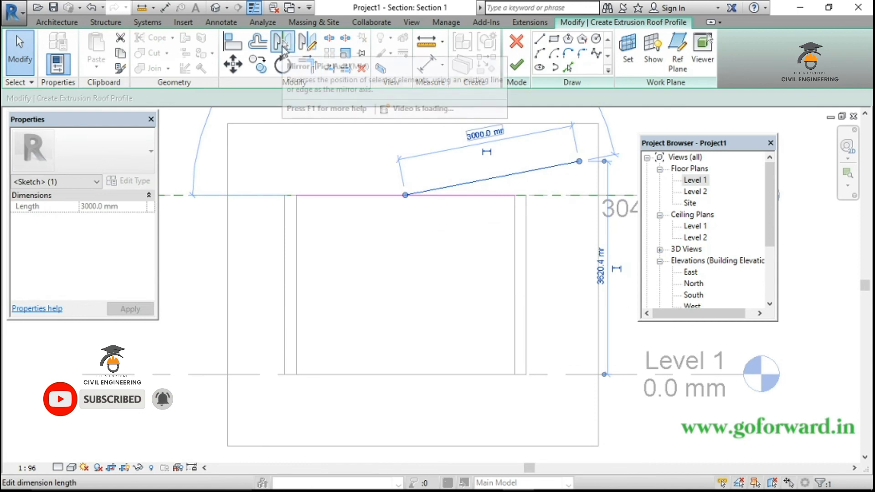
pyautogui.click(307, 41)
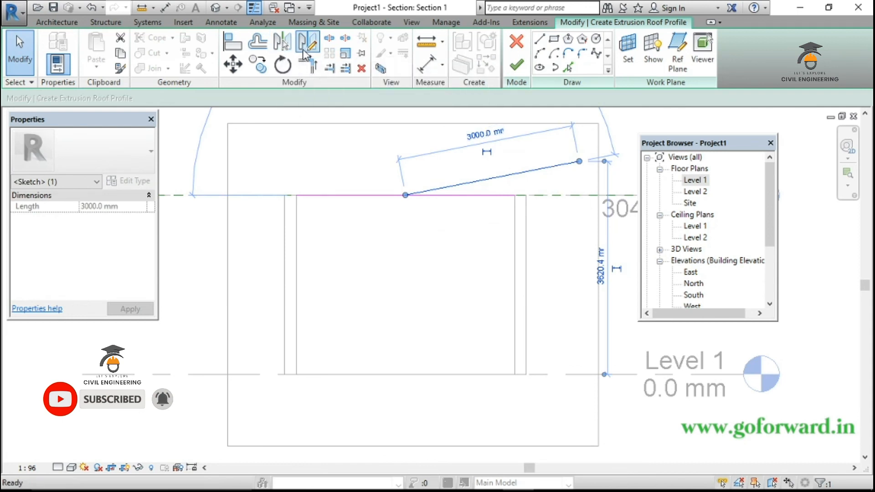
pyautogui.click(406, 195)
pyautogui.click(405, 240)
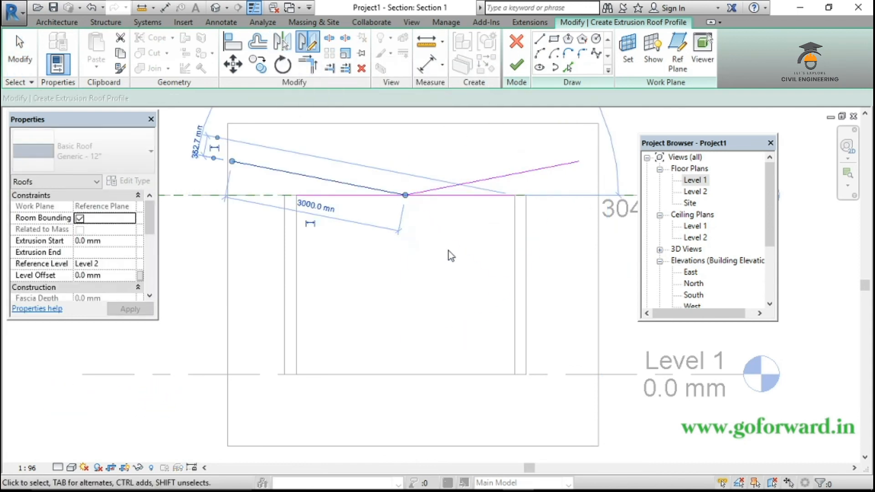
pyautogui.click(452, 255)
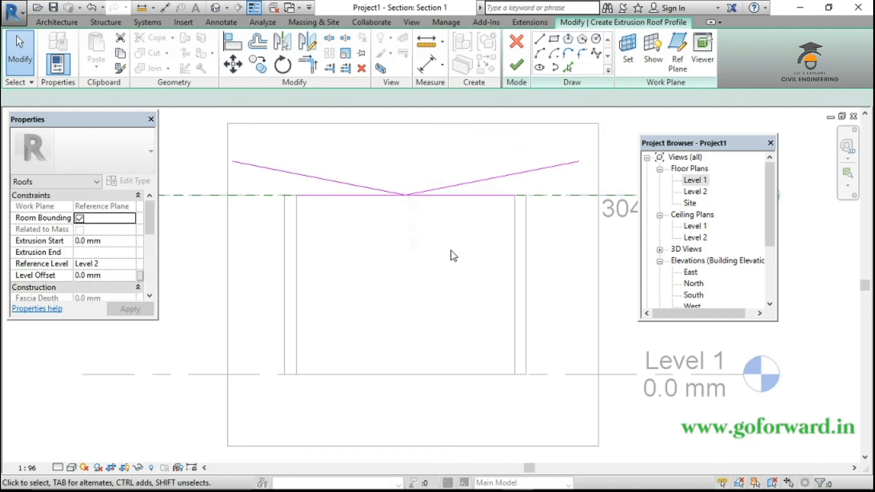
# Delete the horizontal helper line and finish the V-shaped extrusion roof
pyautogui.click(492, 196)
pyautogui.press('Delete')
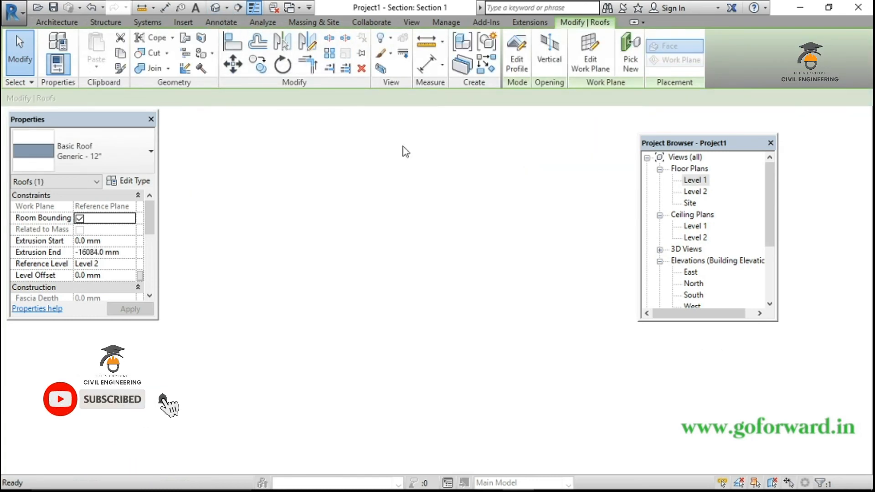
pyautogui.click(563, 250)
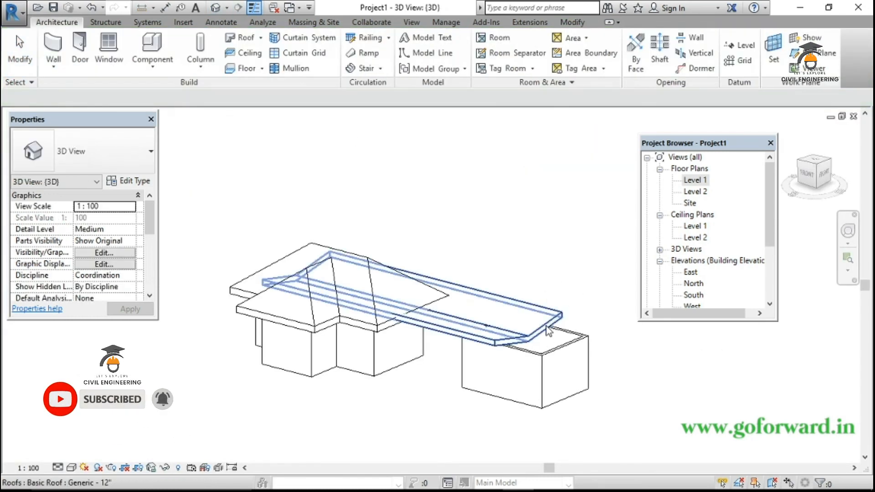
# In the 3D view, adjust both ends of the extrusion roof so it covers the rectangular building with an overhang on each side
pyautogui.click(461, 310)
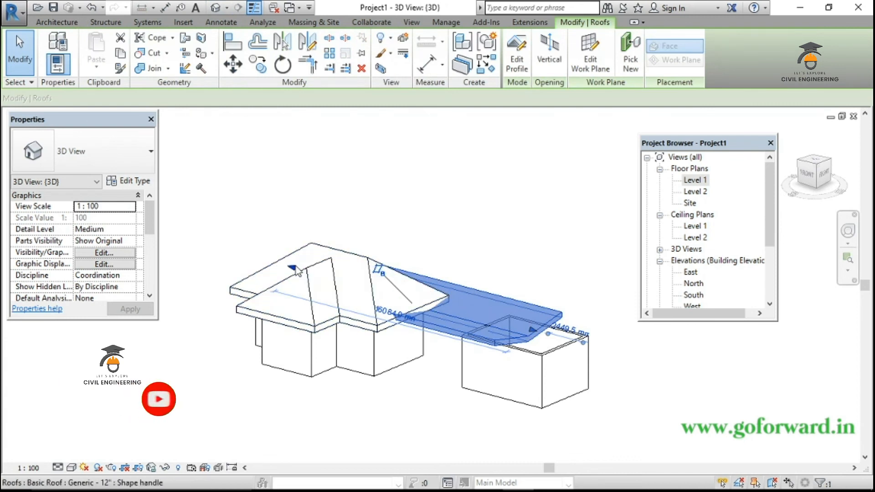
pyautogui.moveTo(292, 268); pyautogui.dragTo(461, 334)
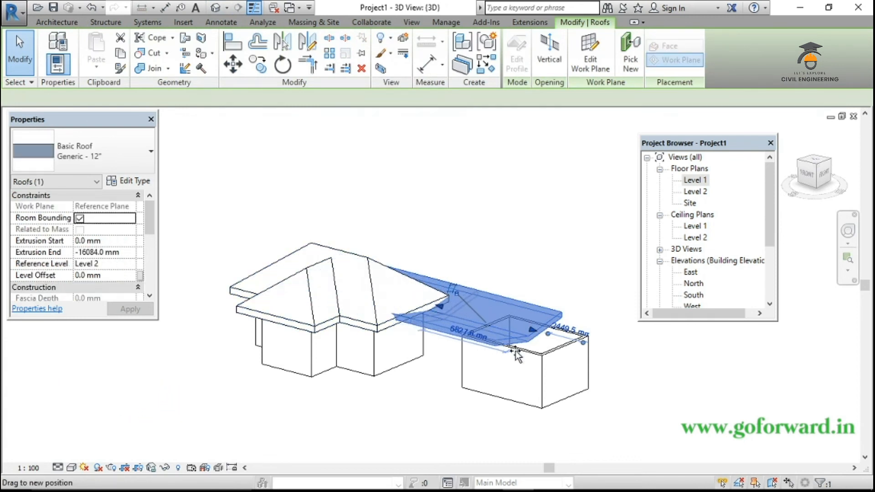
pyautogui.moveTo(525, 359); pyautogui.dragTo(526, 360)
pyautogui.keyDown('shift'); pyautogui.moveTo(621, 404); pyautogui.dragTo(698, 429, button='middle'); pyautogui.keyUp('shift')
pyautogui.moveTo(541, 313); pyautogui.dragTo(597, 294)
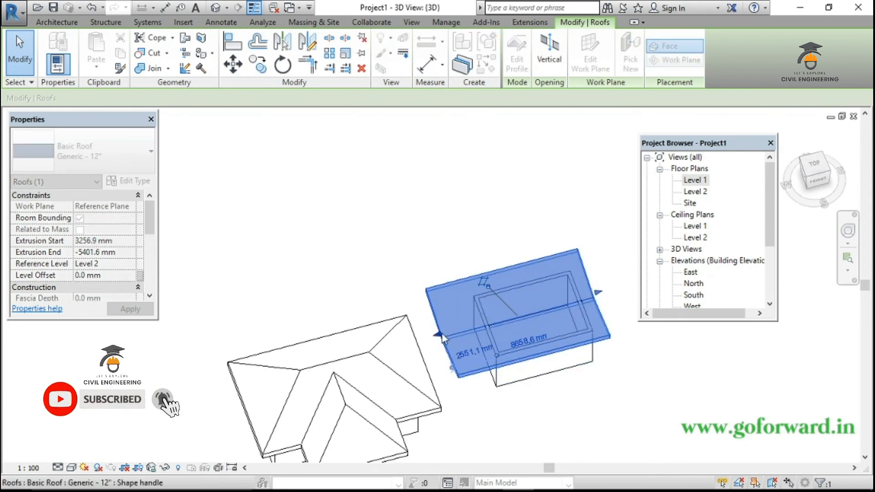
pyautogui.moveTo(441, 339); pyautogui.dragTo(504, 352)
pyautogui.click(622, 359)
# Select all visible walls and attach their tops to the V-shaped roof over the rectangular building
pyautogui.keyDown('shift'); pyautogui.moveTo(599, 379); pyautogui.dragTo(549, 313, button='middle'); pyautogui.keyUp('shift')
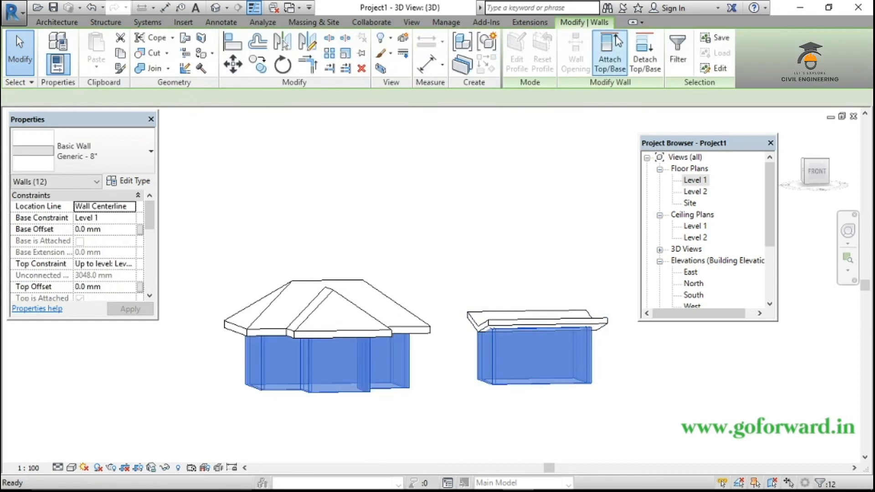
pyautogui.click(600, 321)
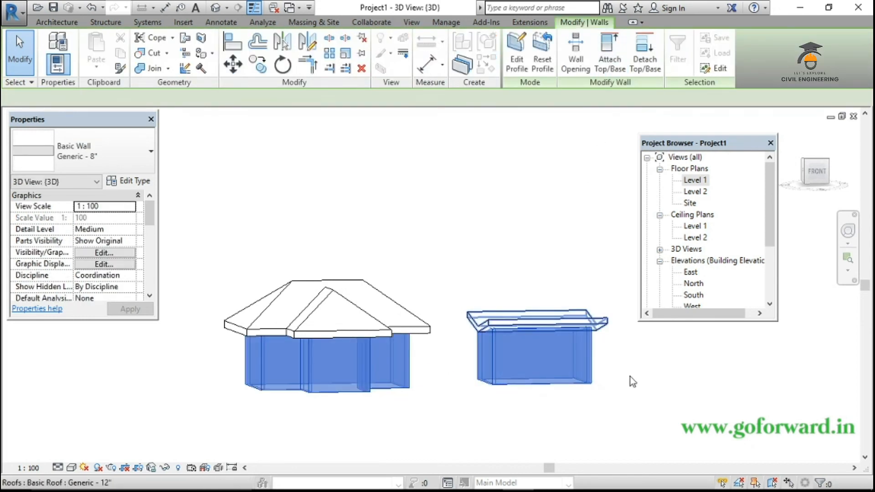